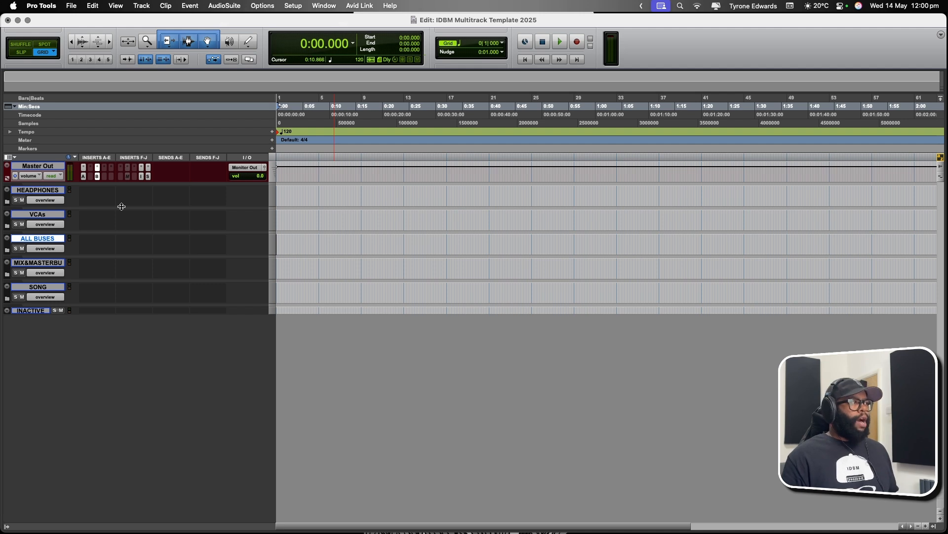
- Select the Master Out track and inspect its ADPTR MetricAB plugin and the Pro-Q 3 hosted inside Blue Cat's PatchWork
{"action": "left_click", "coordinate": [40, 167]}
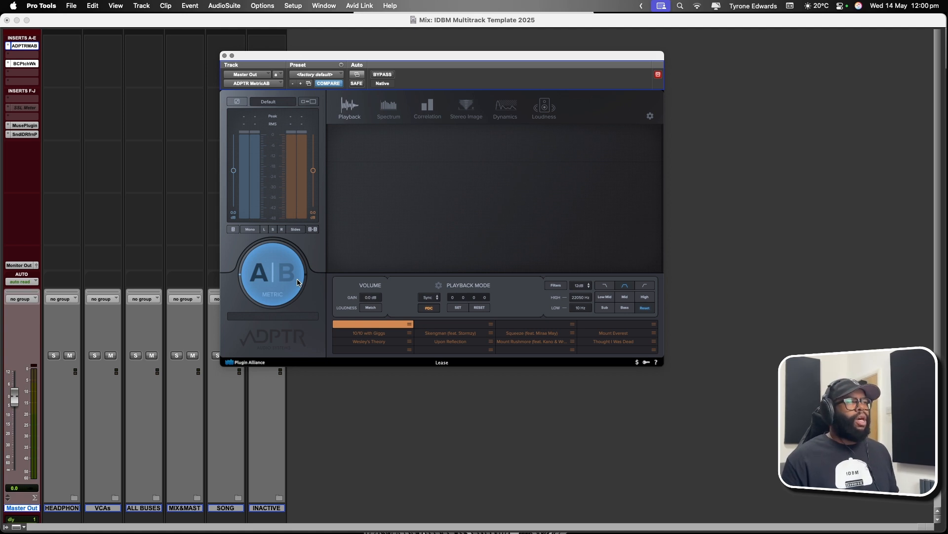
{"action": "left_click", "coordinate": [224, 55]}
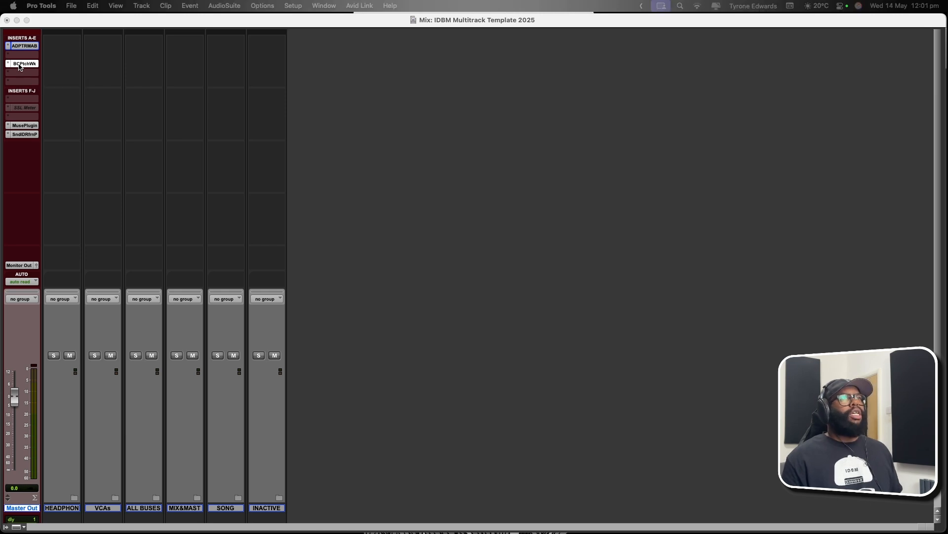
{"action": "left_click_drag", "start_coordinate": [649, 63], "coordinate": [696, 190]}
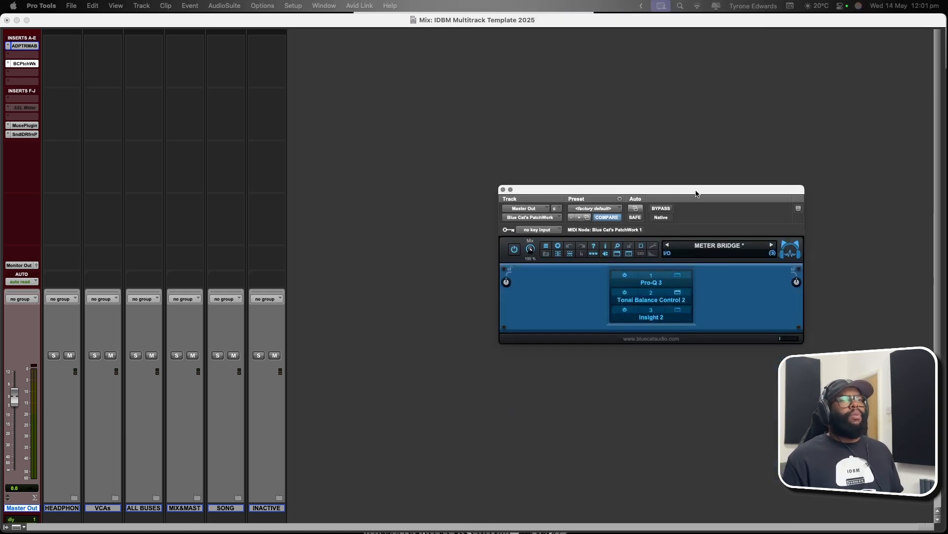
{"action": "left_click", "coordinate": [678, 276]}
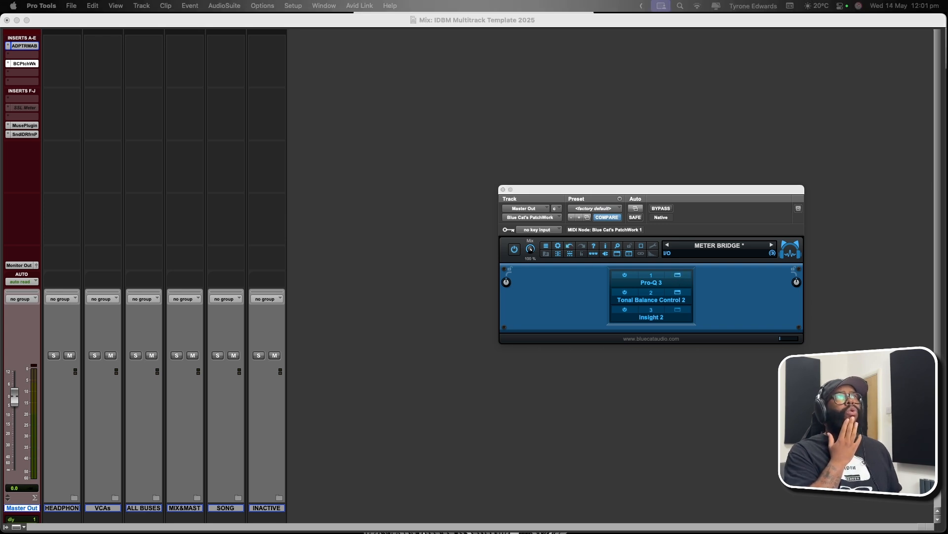
{"action": "left_click_drag", "start_coordinate": [282, 47], "coordinate": [248, 145]}
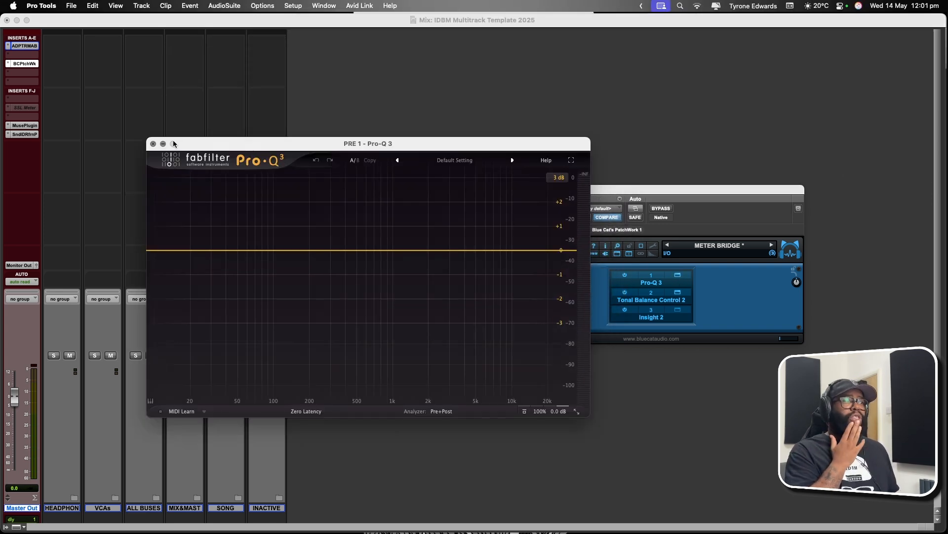
{"action": "left_click", "coordinate": [152, 144]}
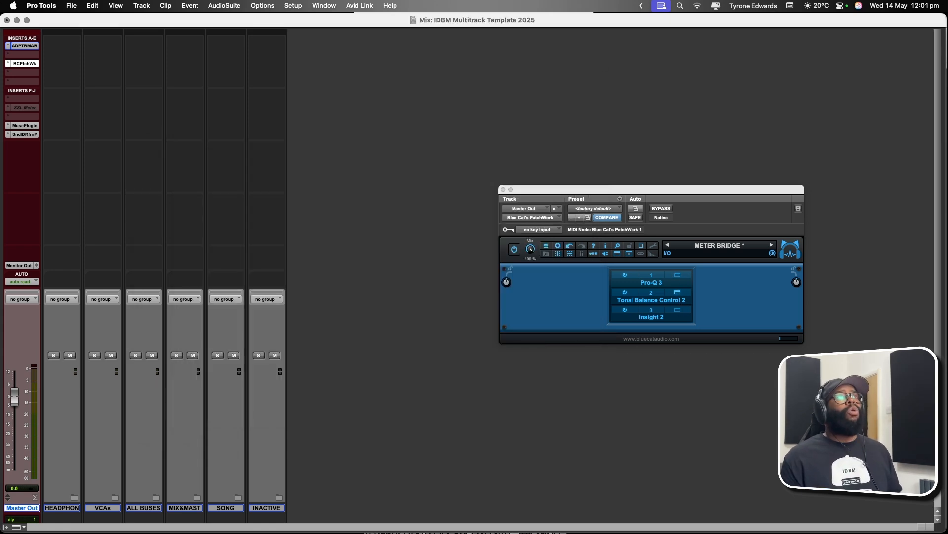
- Try the Bass Heavy and Hip Hop target curves in Tonal Balance Control 2, set the target to Pop, and close it
{"action": "left_click_drag", "start_coordinate": [370, 178], "coordinate": [293, 131]}
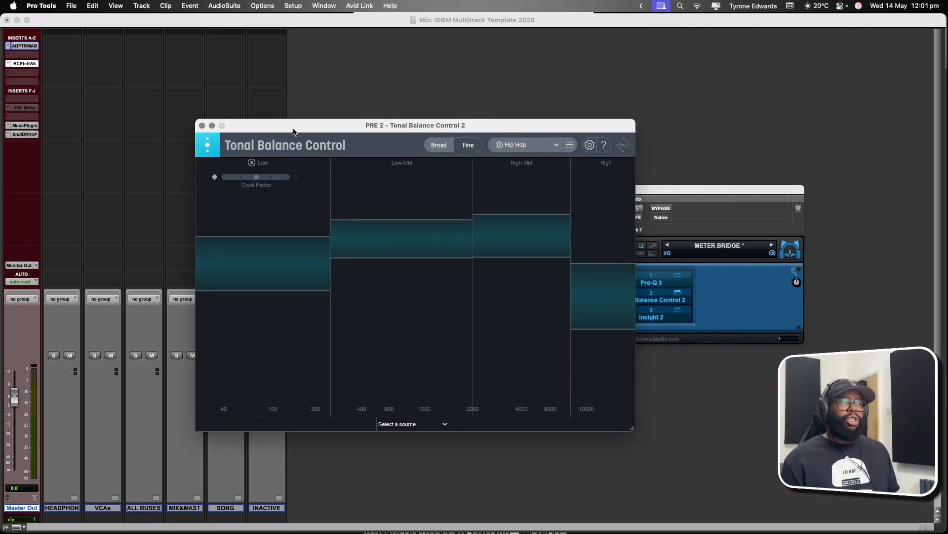
{"action": "left_click", "coordinate": [547, 147]}
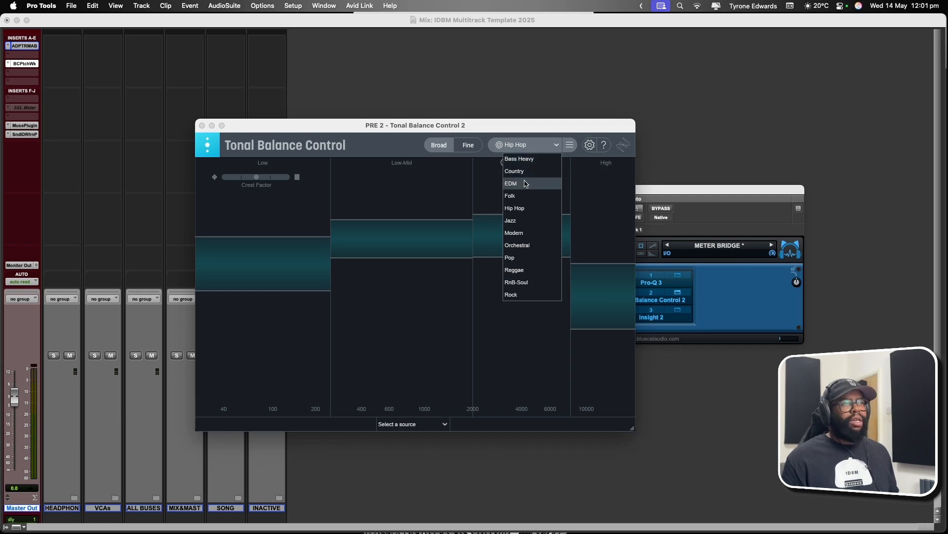
{"action": "left_click", "coordinate": [528, 159]}
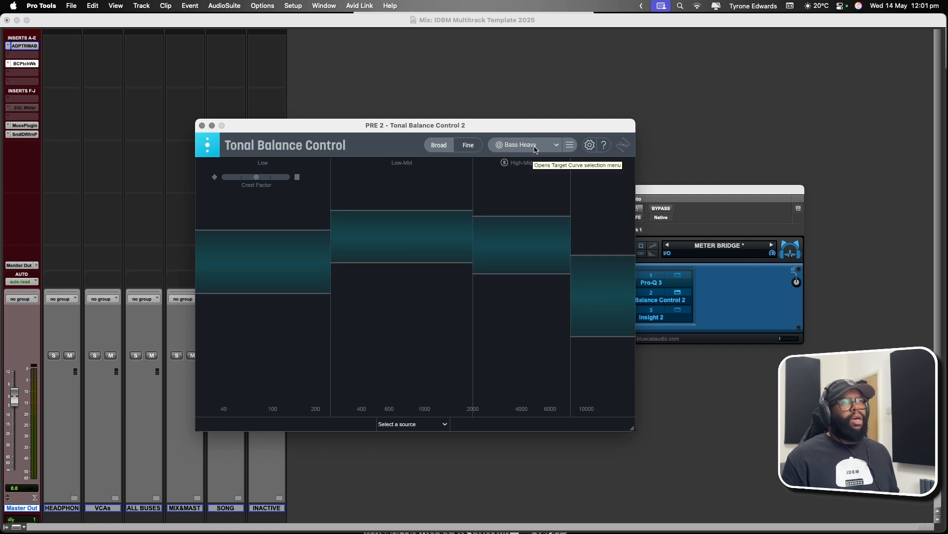
{"action": "left_click", "coordinate": [526, 145]}
{"action": "left_click", "coordinate": [518, 209]}
{"action": "left_click", "coordinate": [528, 146]}
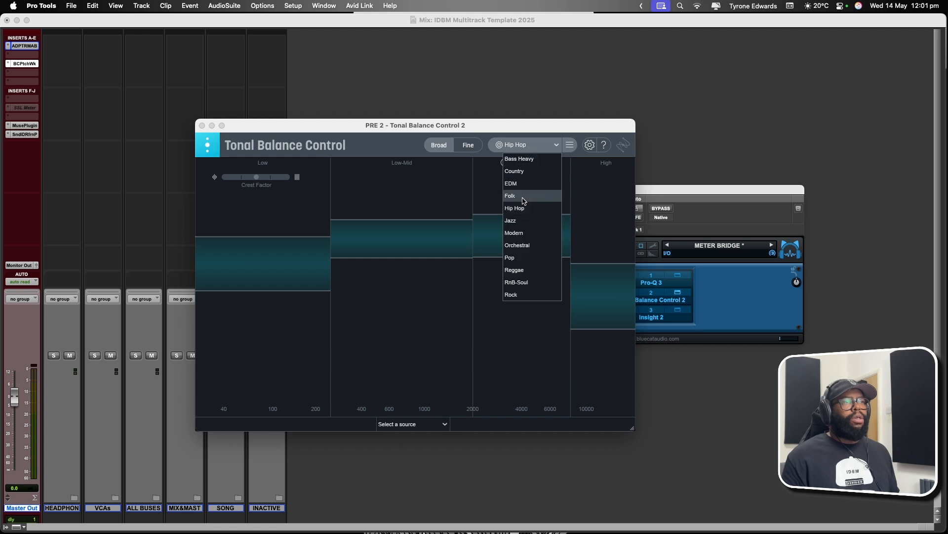
{"action": "left_click", "coordinate": [509, 257]}
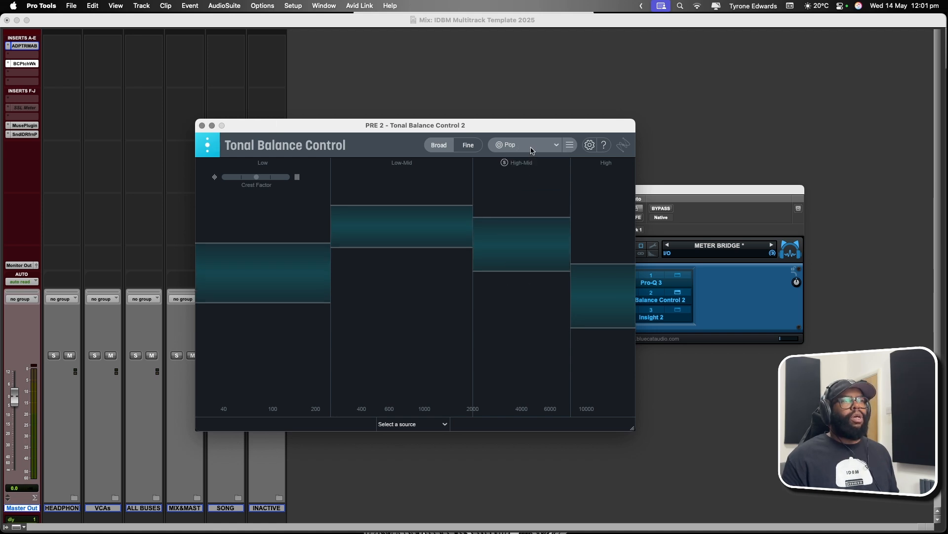
{"action": "left_click", "coordinate": [677, 292]}
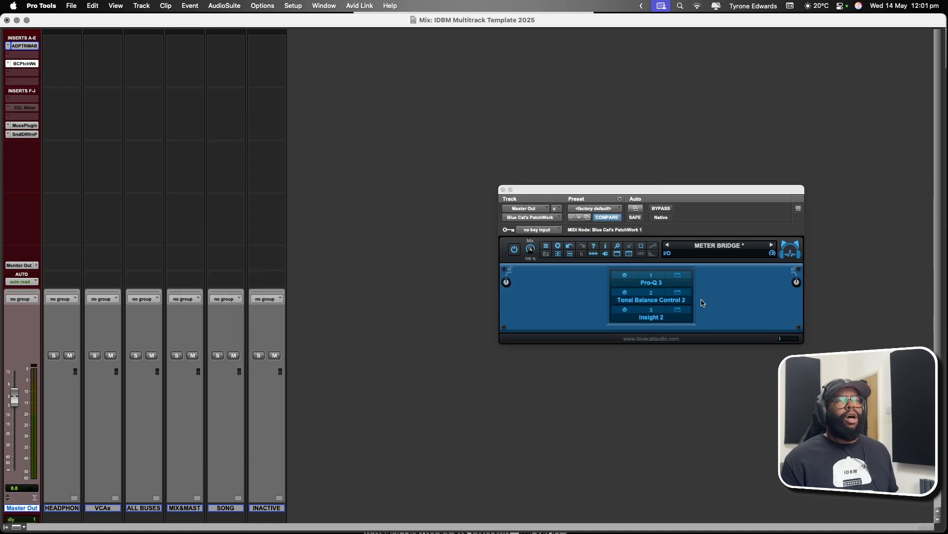
- Inspect the Insight 2 loudness and level meters hosted in PatchWork, and close both plugin windows
{"action": "left_click", "coordinate": [678, 310]}
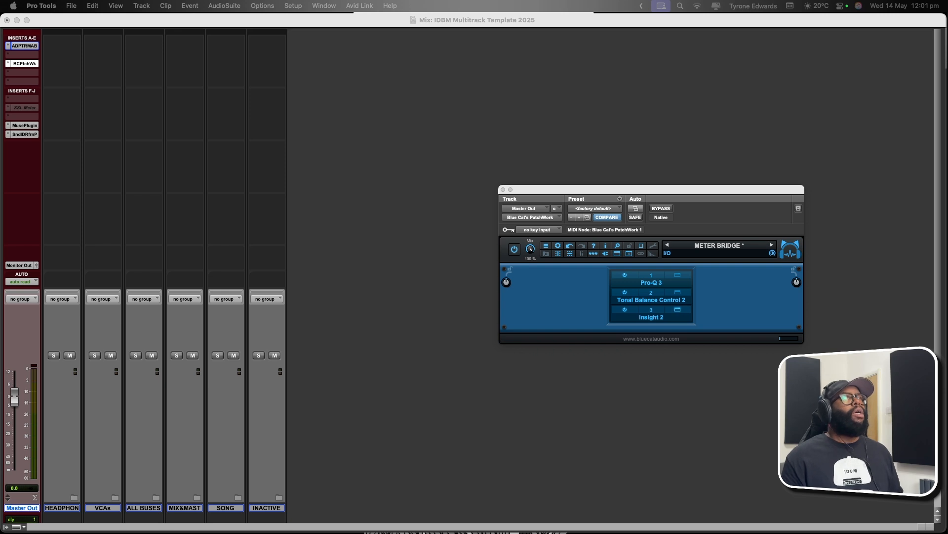
{"action": "left_click_drag", "start_coordinate": [349, 170], "coordinate": [361, 119]}
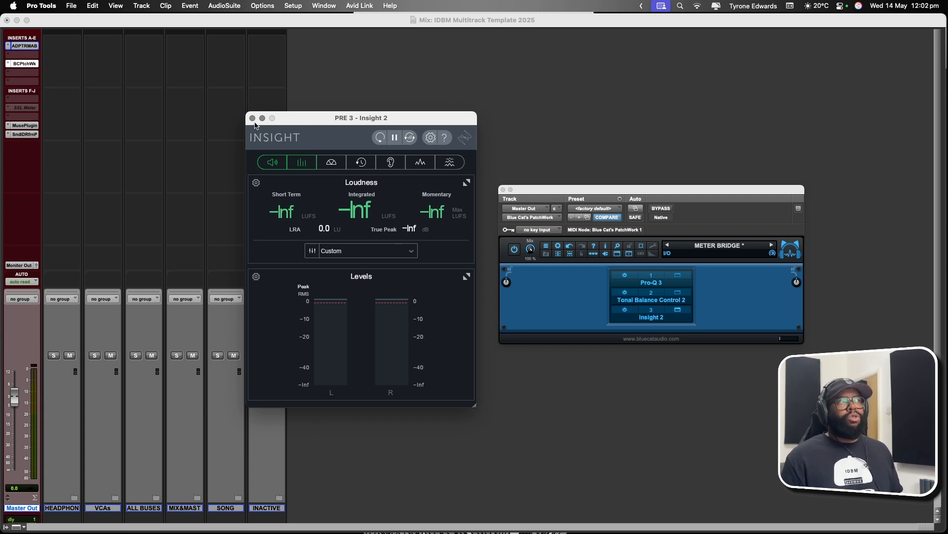
{"action": "left_click", "coordinate": [252, 118]}
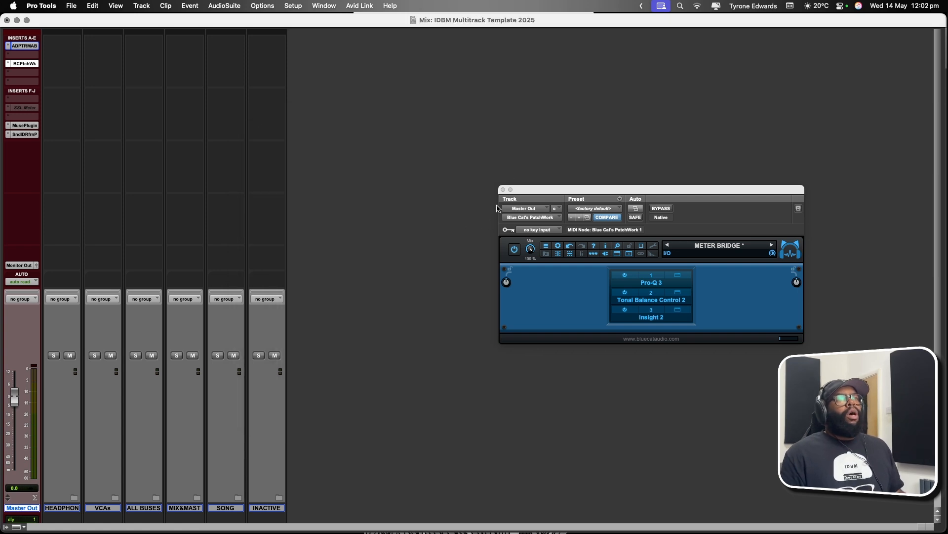
{"action": "left_click", "coordinate": [503, 190]}
- View the MusePlugin insert on the Master Out track and close it
{"action": "left_click", "coordinate": [23, 126]}
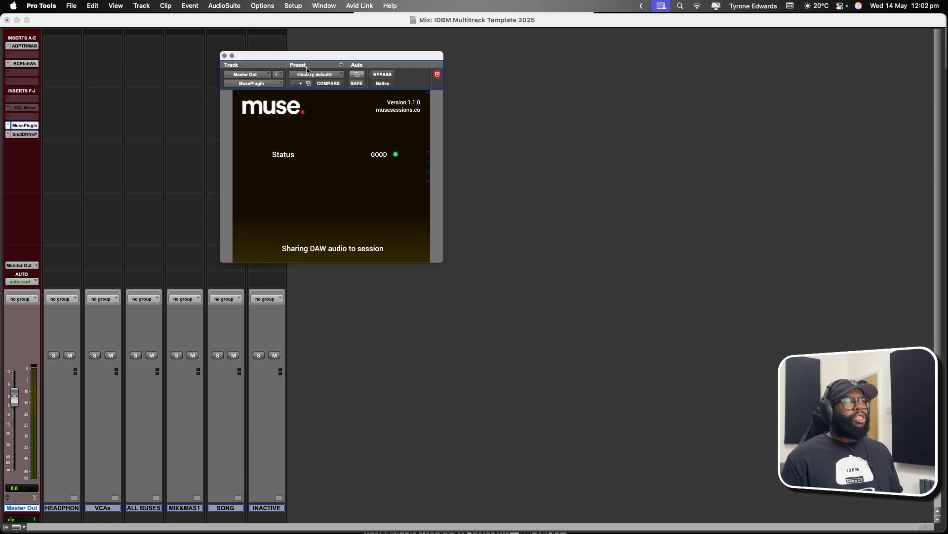
{"action": "left_click_drag", "start_coordinate": [309, 60], "coordinate": [430, 88]}
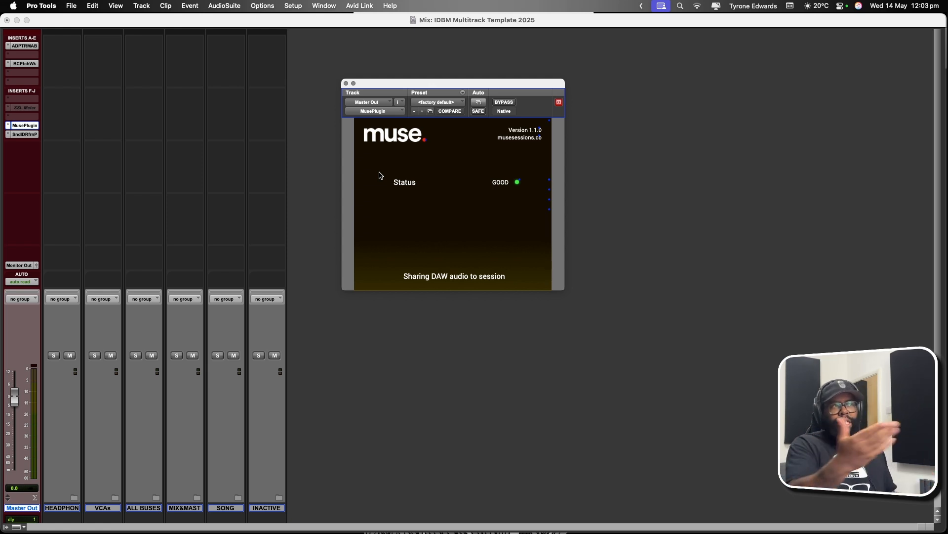
{"action": "left_click", "coordinate": [345, 83]}
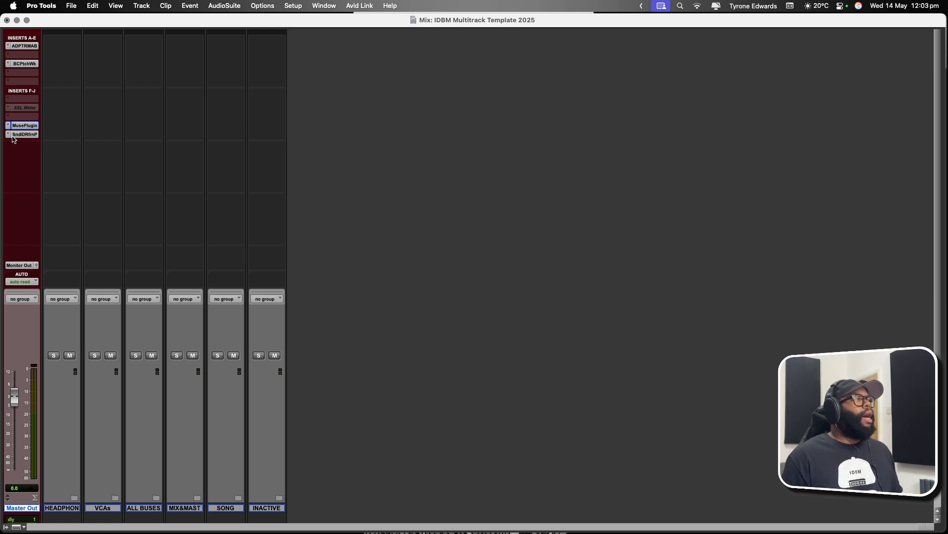
- Examine the SoundID Reference insert on Master Out and its list of calibration profiles, and close the plugin
{"action": "left_click", "coordinate": [19, 135]}
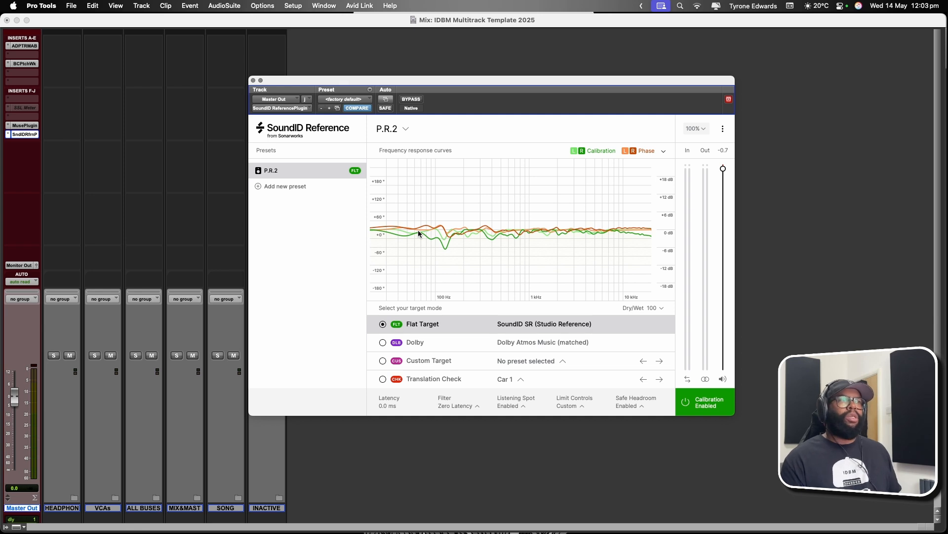
{"action": "left_click", "coordinate": [404, 130]}
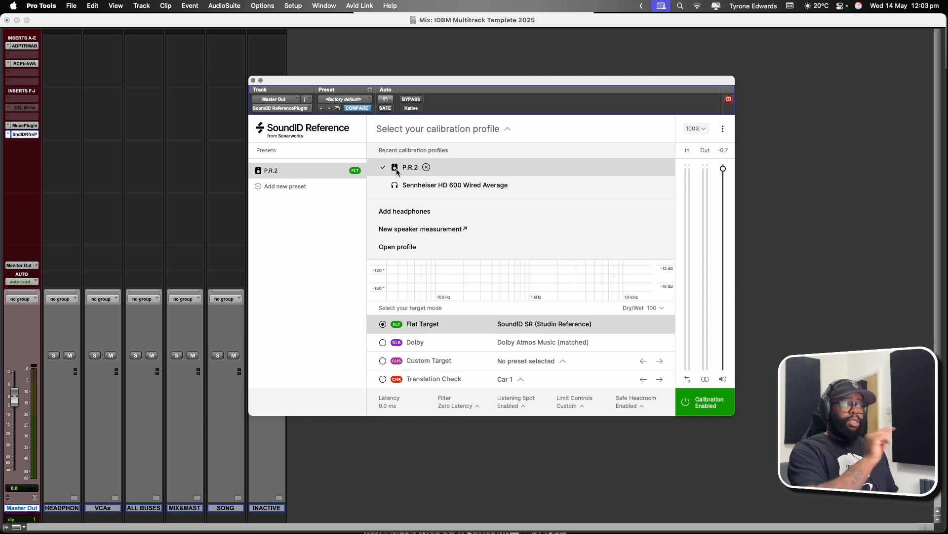
{"action": "left_click", "coordinate": [490, 131]}
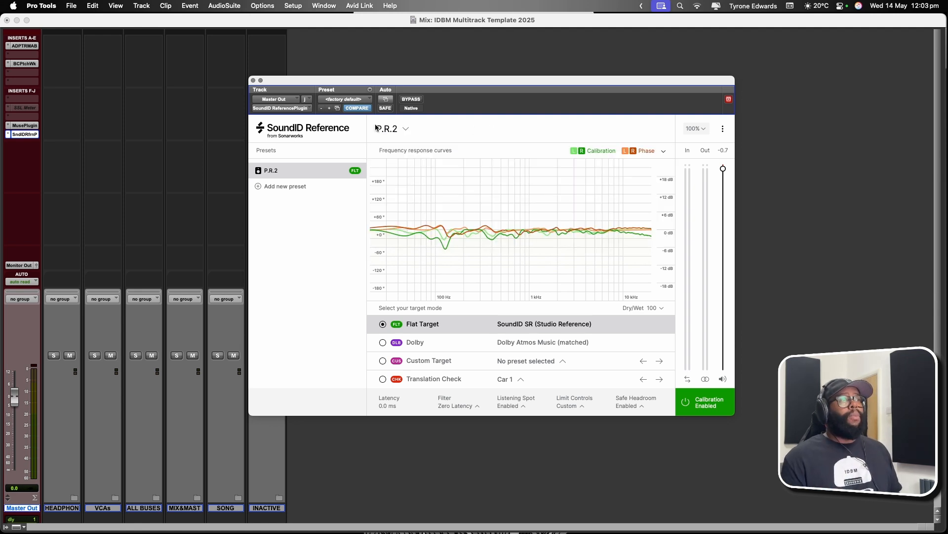
{"action": "left_click", "coordinate": [253, 80]}
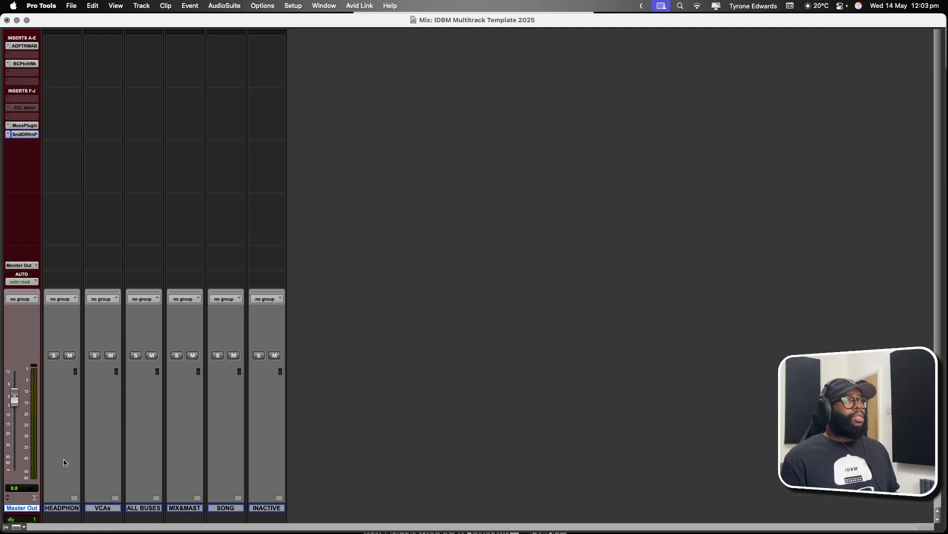
- Expand the HEADPHONES folder and inspect the MetricAB and SoundID Reference inserts on the HEADPHONES 1 track
{"action": "left_click", "coordinate": [74, 498]}
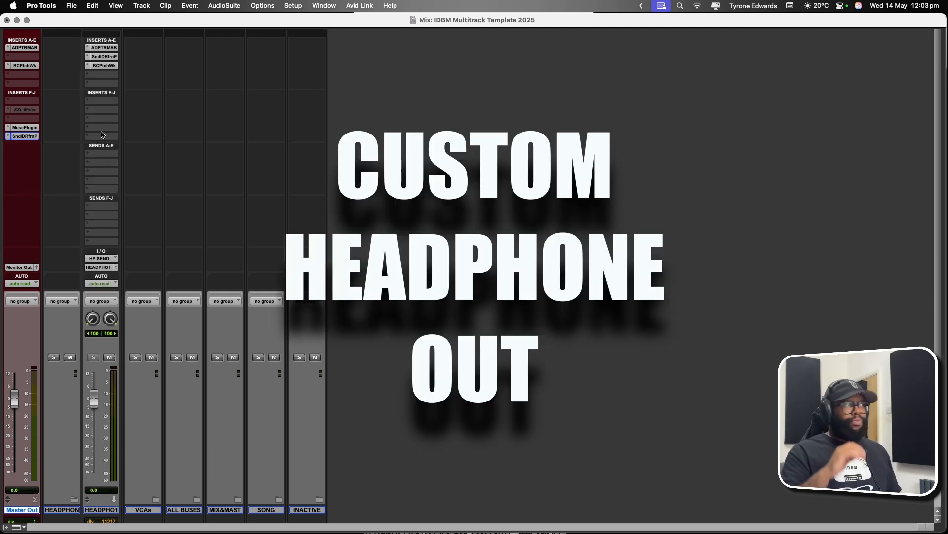
{"action": "left_click", "coordinate": [105, 48]}
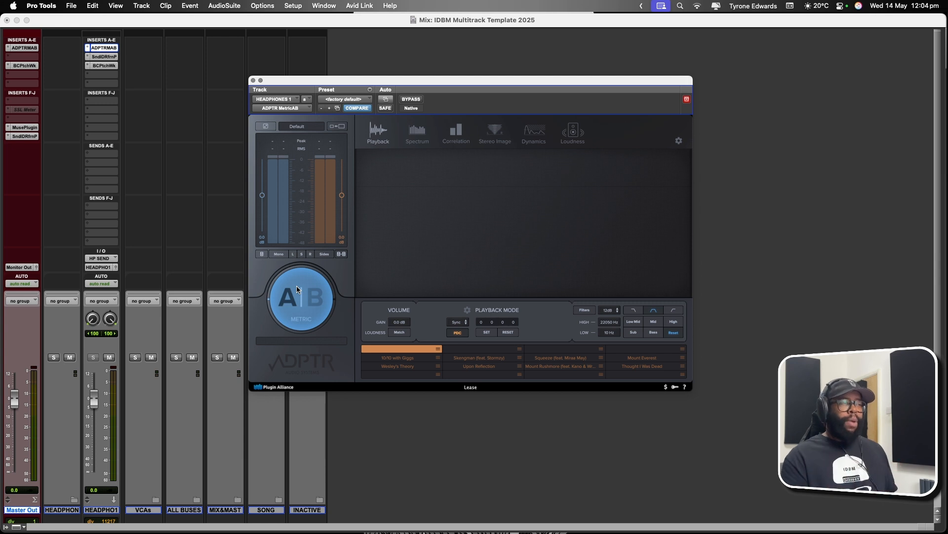
{"action": "left_click", "coordinate": [253, 80]}
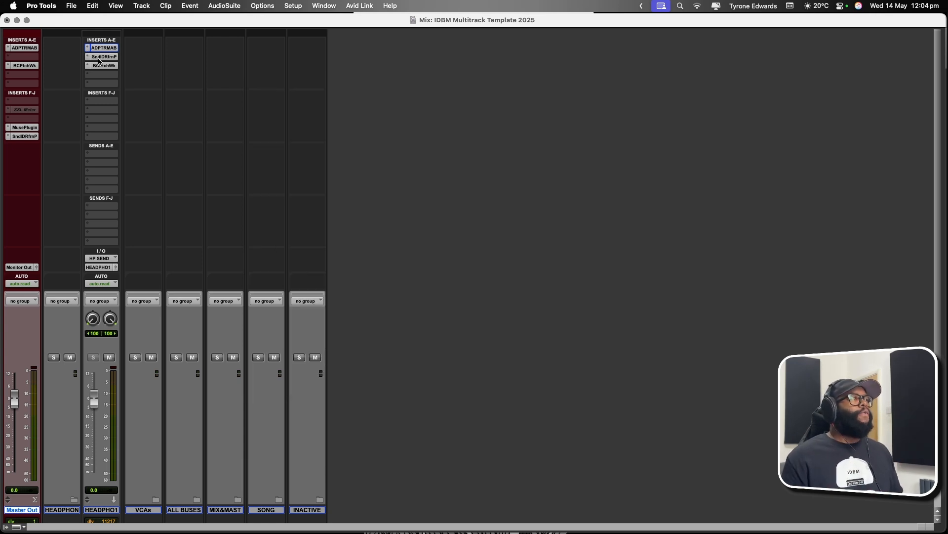
{"action": "left_click", "coordinate": [98, 58]}
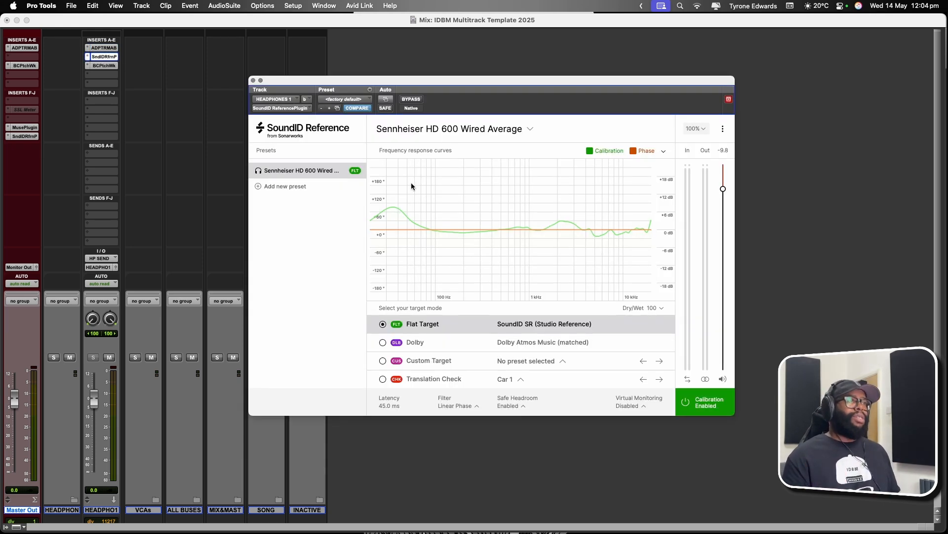
{"action": "left_click", "coordinate": [253, 80]}
- Inspect the Pro-Q 3 crossfeed EQ hosted in PatchWork on HEADPHONES 1, and collapse the HEADPHONES folder
{"action": "left_click", "coordinate": [103, 67]}
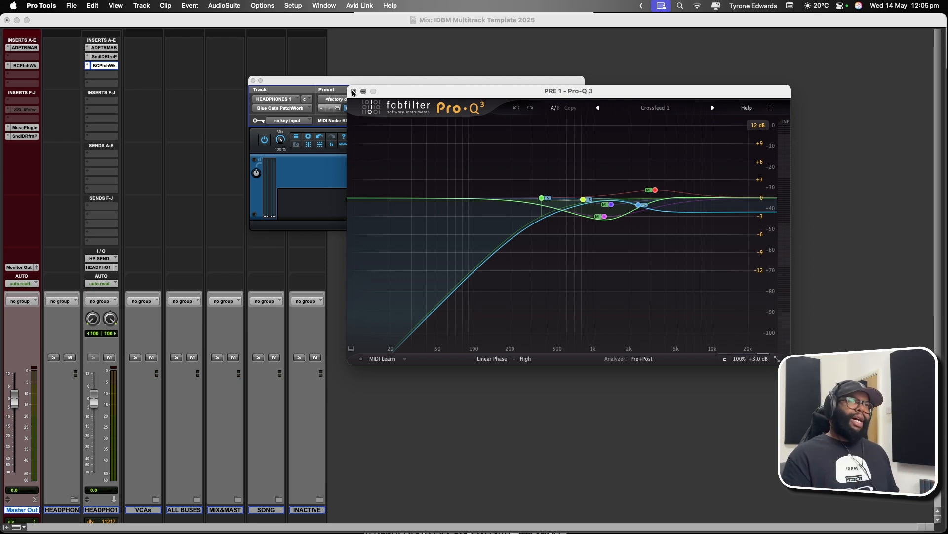
{"action": "left_click", "coordinate": [354, 92]}
{"action": "left_click", "coordinate": [253, 80]}
{"action": "left_click", "coordinate": [74, 500]}
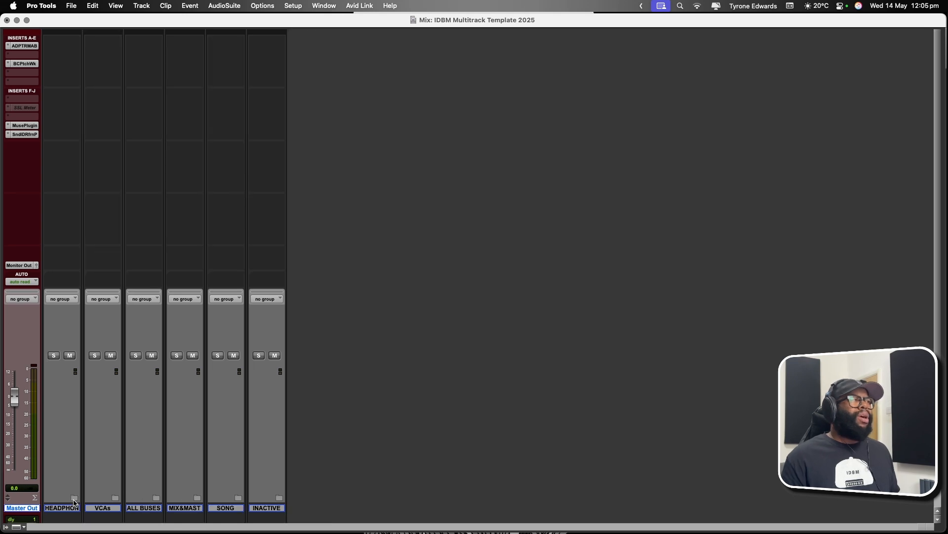
- Expand the ALL BUSES, SONG and drum folder tracks in the mixer
{"action": "left_click", "coordinate": [115, 498]}
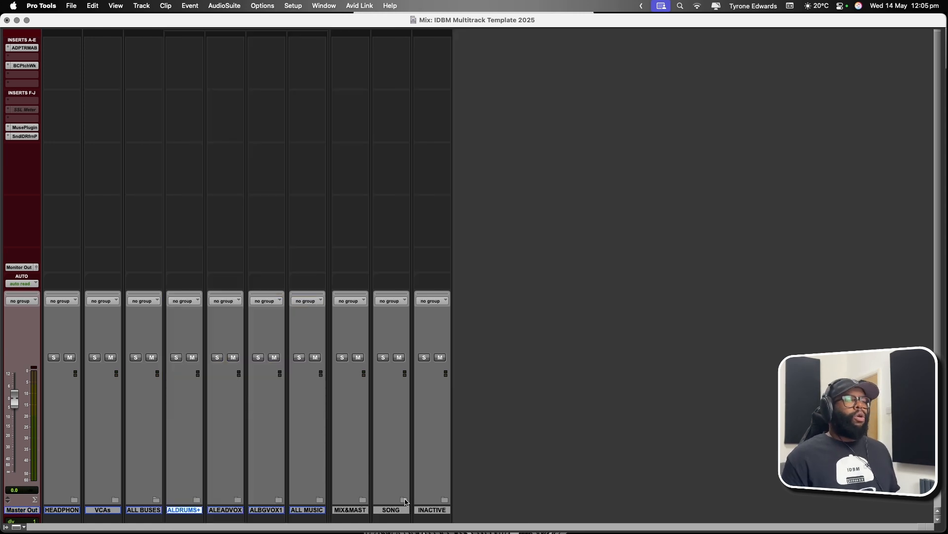
{"action": "left_click", "coordinate": [404, 501]}
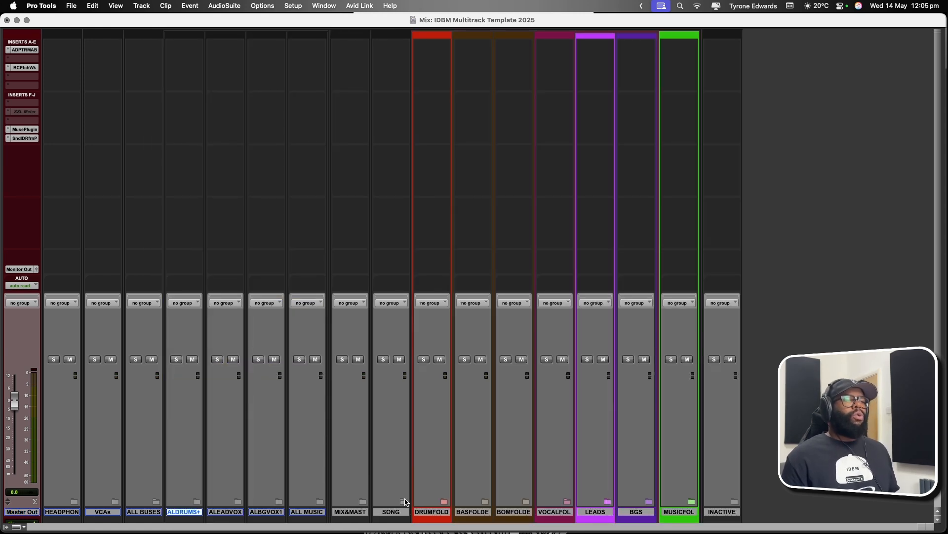
{"action": "left_click", "coordinate": [444, 501]}
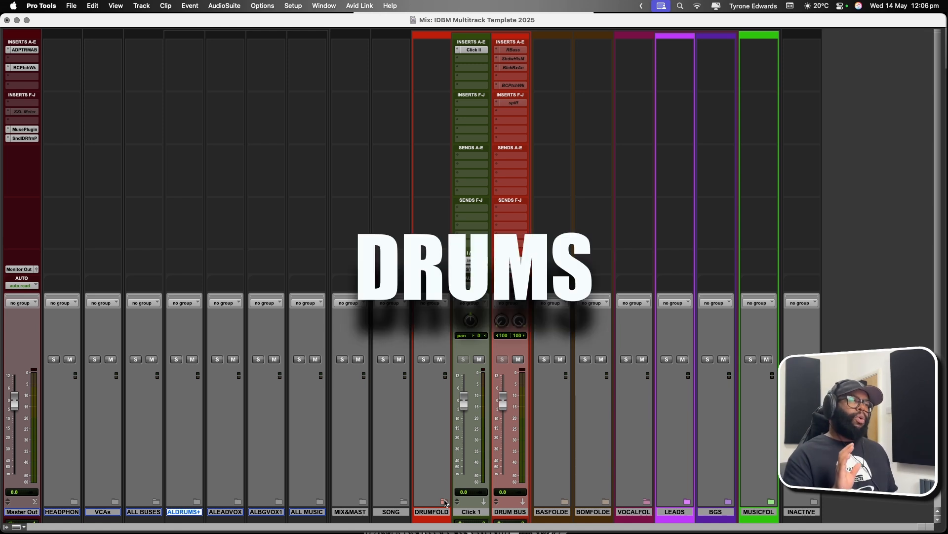
- Select the DRUM BUS track, expand the ALDRUMS+ bus folder, and select the ALLDRUMS track inside it
{"action": "left_click", "coordinate": [511, 512]}
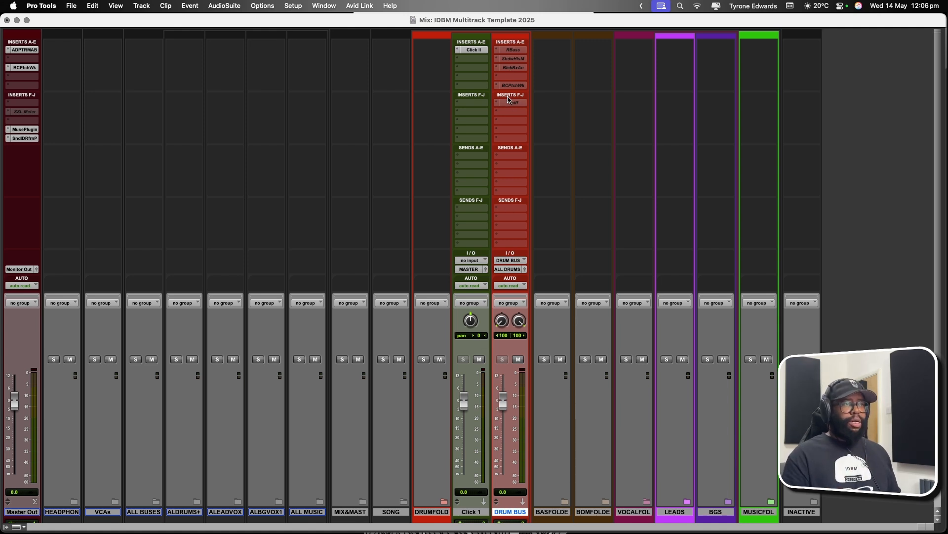
{"action": "left_click", "coordinate": [197, 502]}
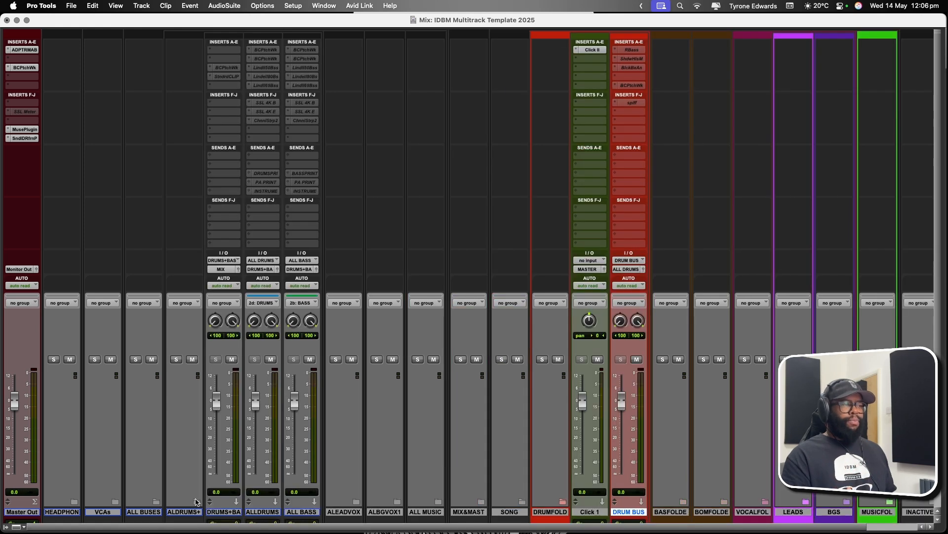
{"action": "left_click", "coordinate": [260, 511]}
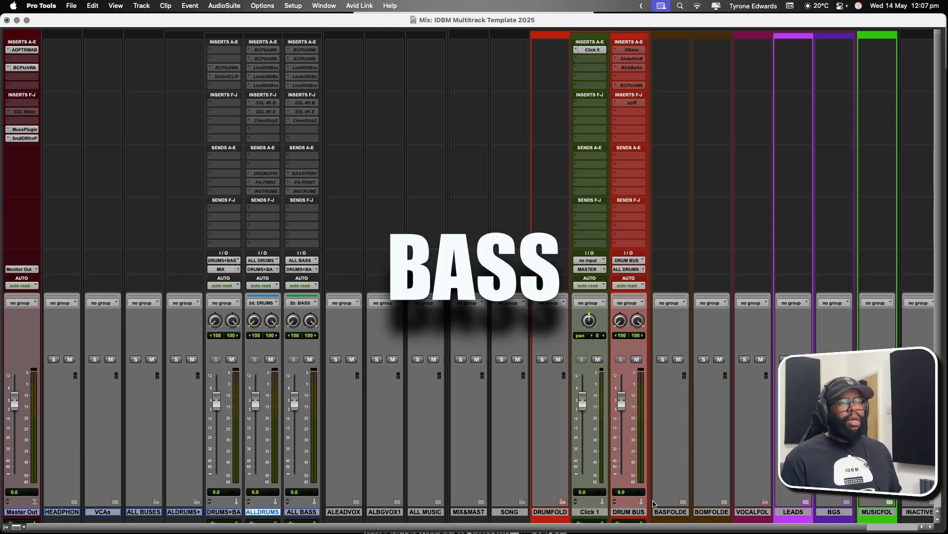
- Expand the bass folder track to show its BASS BUS
{"action": "left_click", "coordinate": [685, 502]}
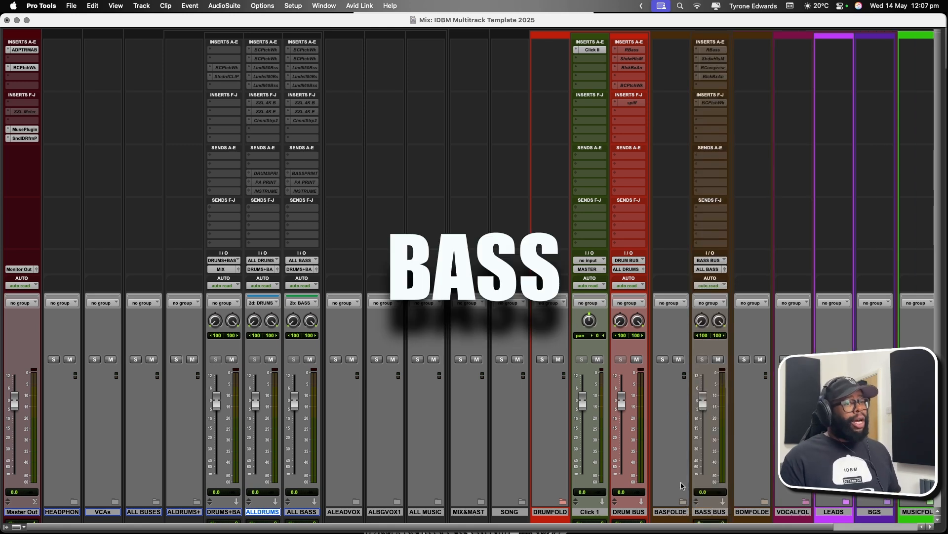
- Expand the boom folder track to show BOOM, and select the ALL BASS and drums-and-bass bus tracks in turn
{"action": "left_click", "coordinate": [763, 500]}
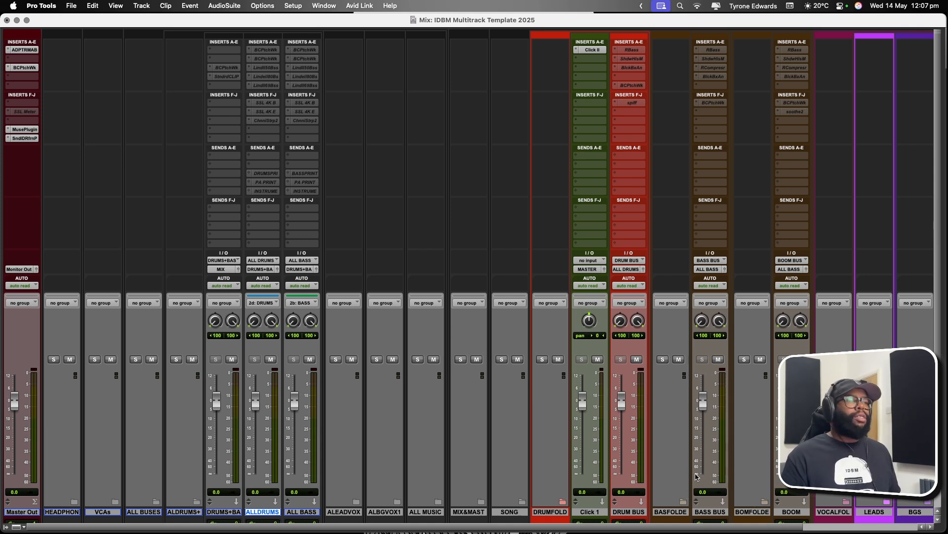
{"action": "left_click", "coordinate": [311, 513]}
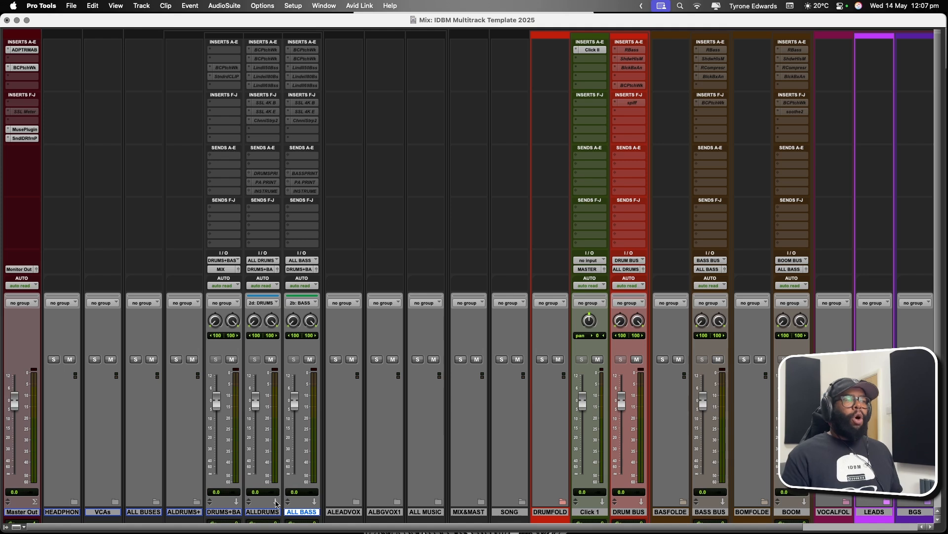
{"action": "left_click", "coordinate": [230, 512]}
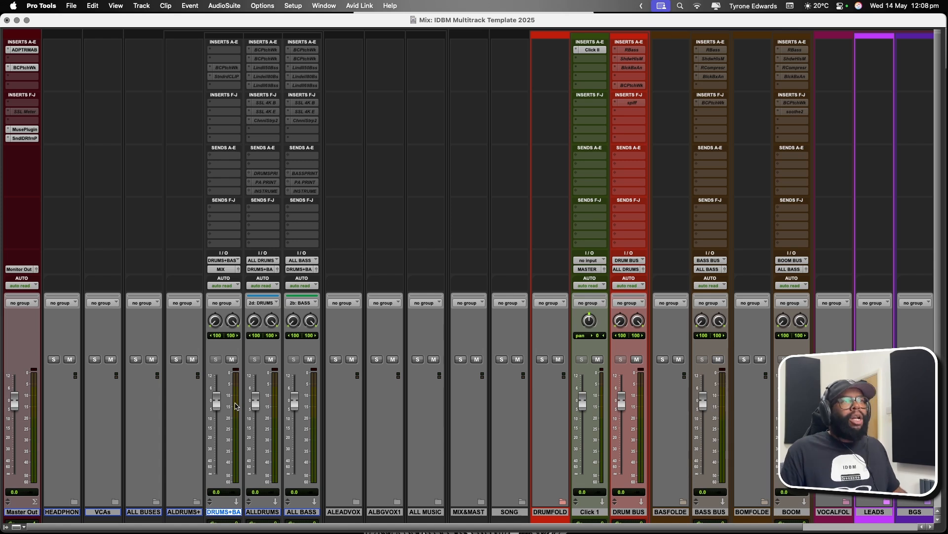
- Collapse the ALDRUMS+ bus folder and the boom, bass and drum folder tracks in the mixer
{"action": "left_click", "coordinate": [198, 502]}
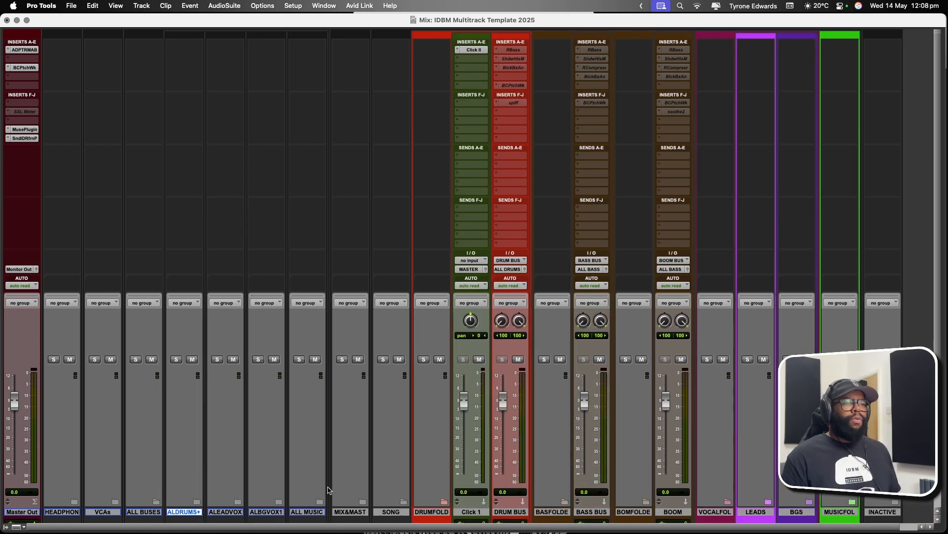
{"action": "left_click", "coordinate": [646, 502]}
{"action": "left_click", "coordinate": [564, 502]}
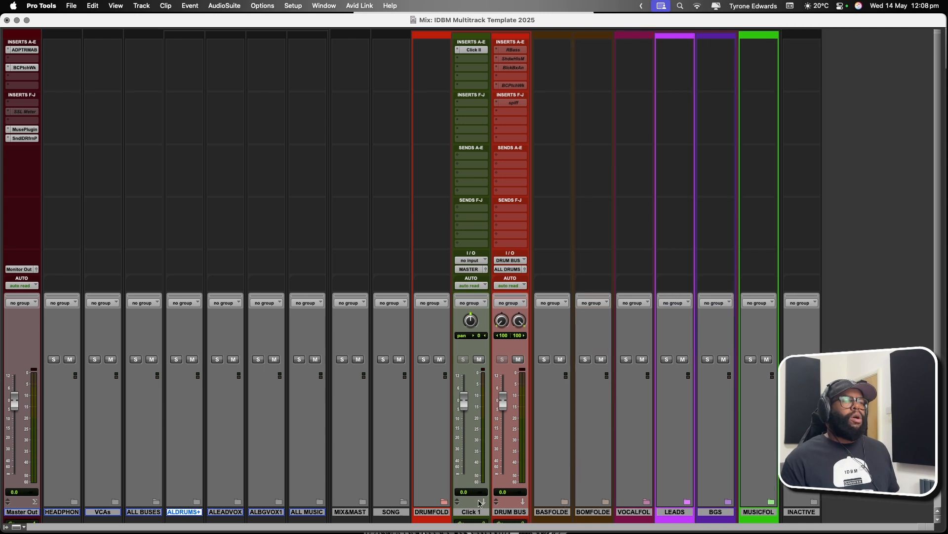
{"action": "left_click", "coordinate": [444, 501]}
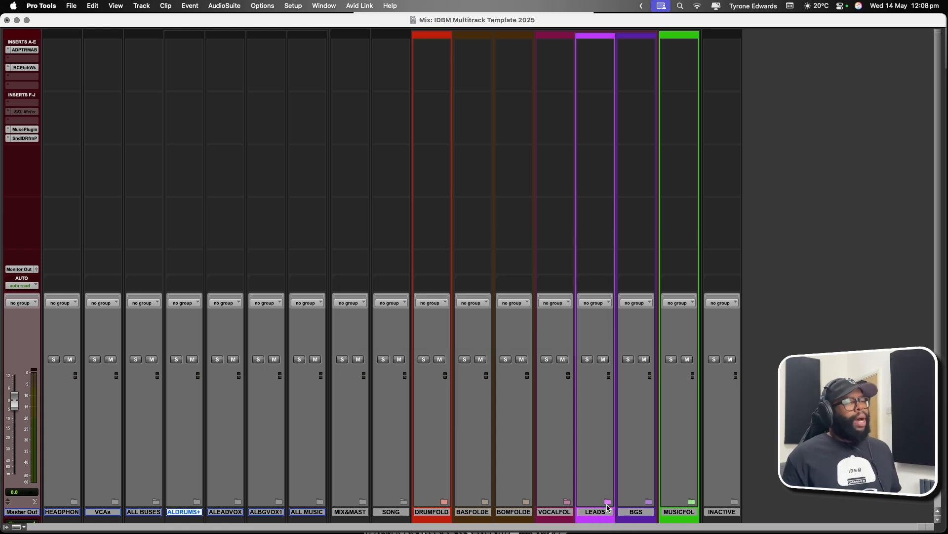
- Select the vocal folder track and expand its LEADS folder and the nested lead vocal folder
{"action": "left_click", "coordinate": [568, 502]}
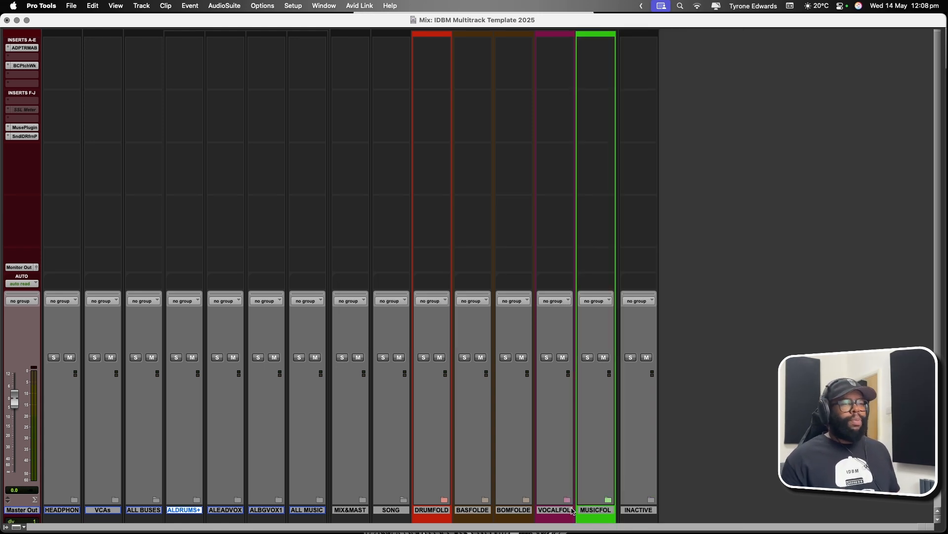
{"action": "left_click", "coordinate": [555, 509]}
{"action": "left_click", "coordinate": [567, 500]}
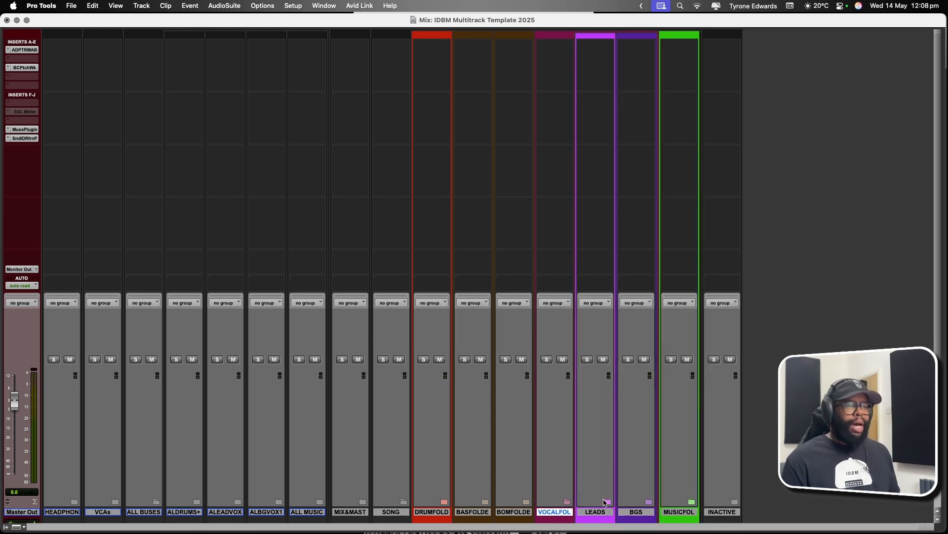
{"action": "left_click", "coordinate": [608, 502]}
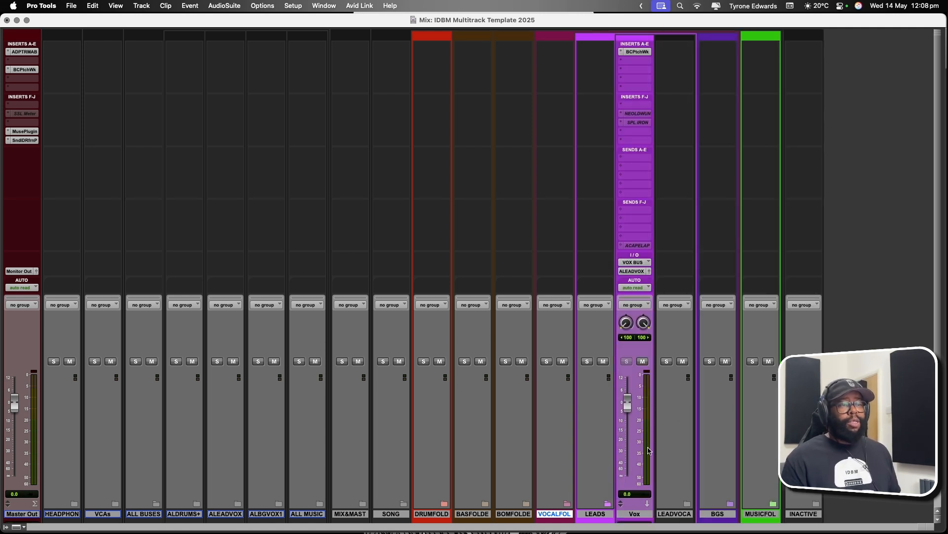
{"action": "left_click", "coordinate": [687, 505]}
{"action": "scroll", "coordinate": [681, 496], "scroll_direction": "right", "scroll_amount": 4}
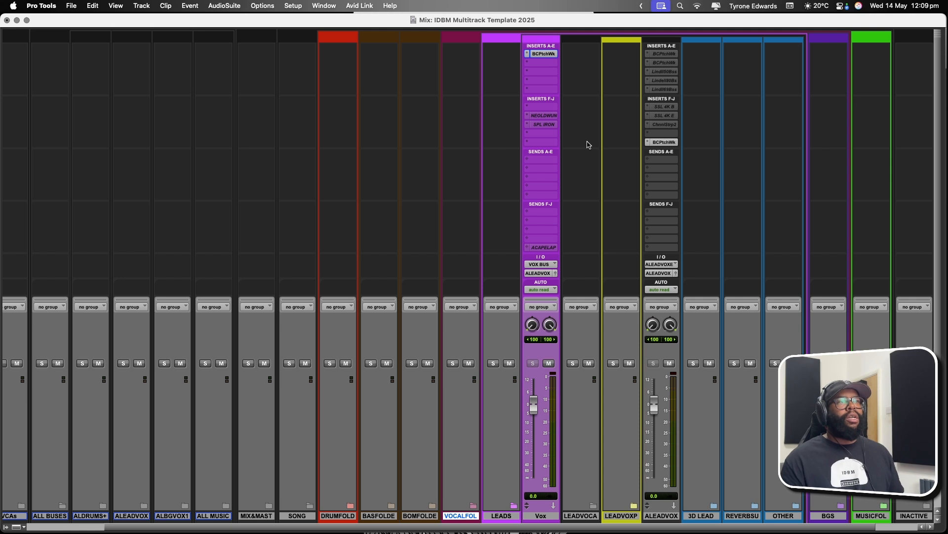
- Activate the NEOLD WUNDERLICH compressor on the Vox track, inspect its settings, and make it inactive again
{"action": "right_click", "coordinate": [537, 119]}
{"action": "left_click", "coordinate": [538, 127]}
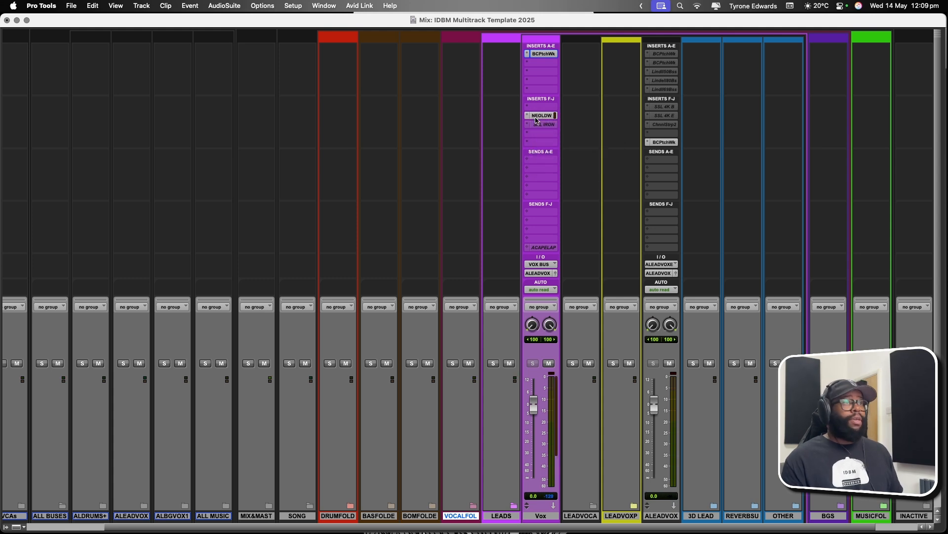
{"action": "left_click", "coordinate": [538, 116]}
{"action": "left_click_drag", "start_coordinate": [479, 84], "coordinate": [341, 84]}
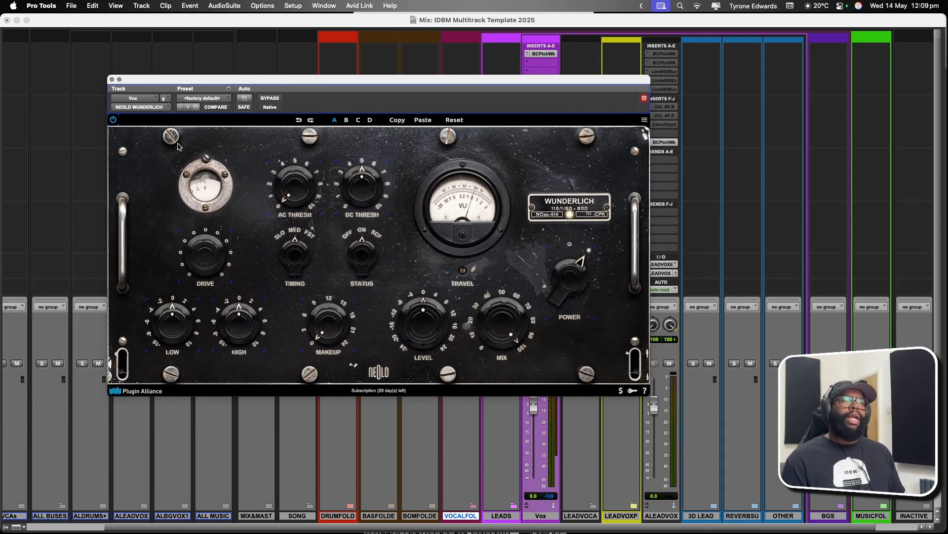
{"action": "left_click", "coordinate": [111, 79]}
{"action": "right_click", "coordinate": [538, 116]}
{"action": "left_click", "coordinate": [550, 128]}
- Activate the SPL IRON compressor on the Vox track, inspect its settings, and make it inactive again
{"action": "right_click", "coordinate": [543, 124]}
{"action": "left_click", "coordinate": [548, 135]}
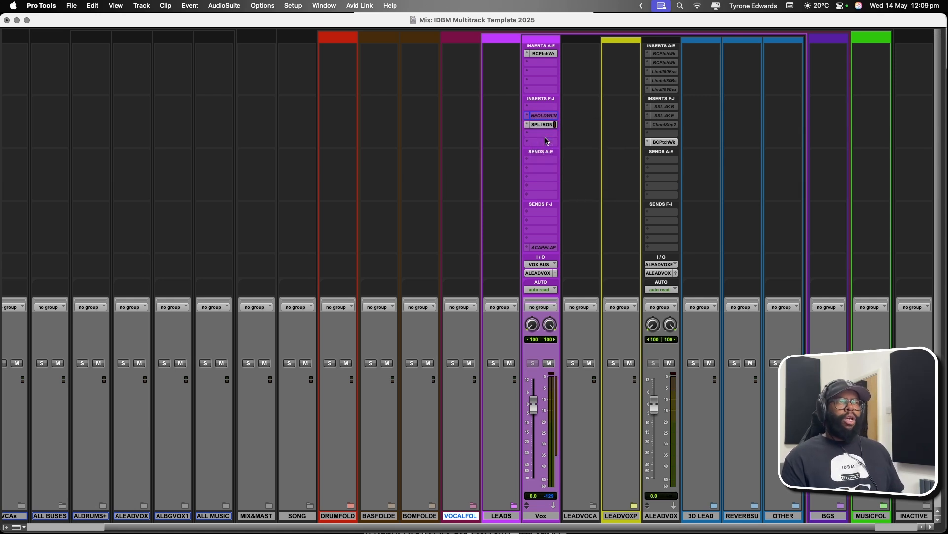
{"action": "left_click", "coordinate": [543, 124]}
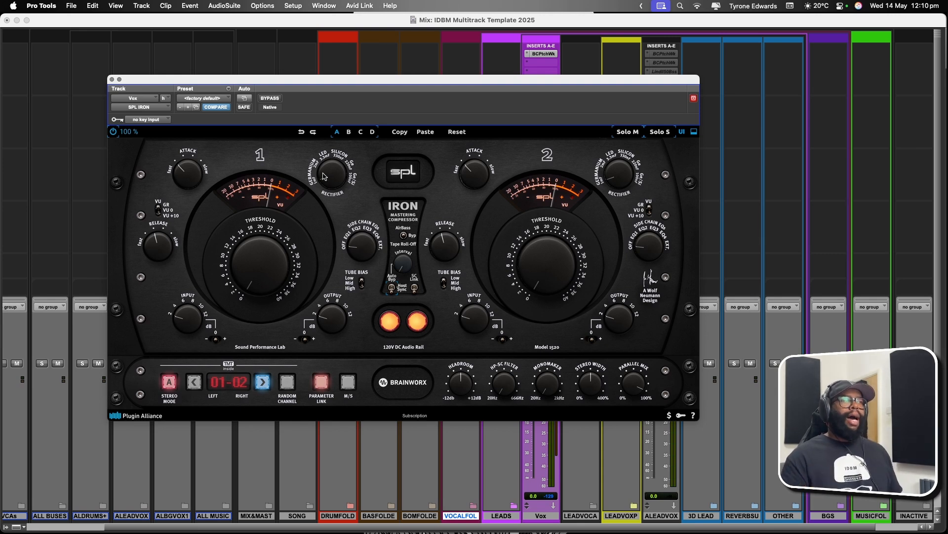
{"action": "left_click", "coordinate": [112, 79]}
{"action": "right_click", "coordinate": [542, 127]}
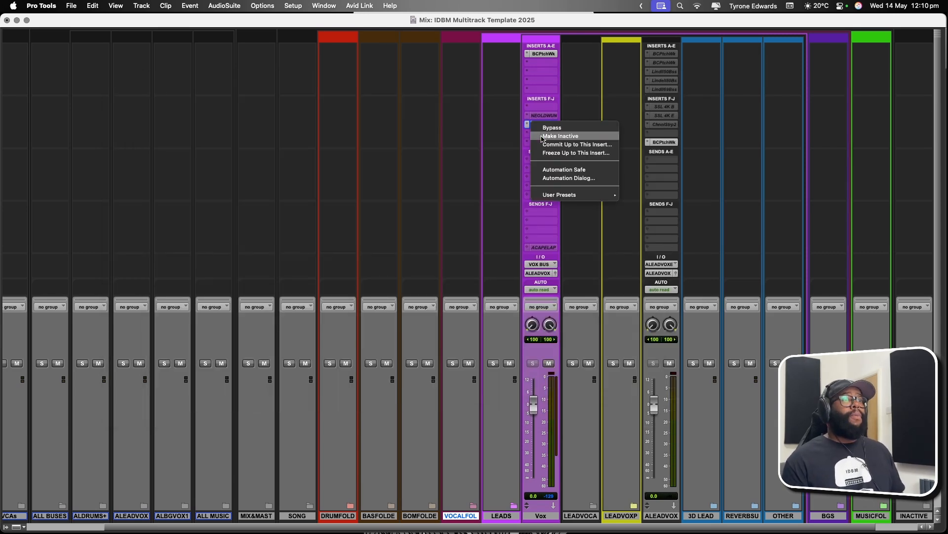
{"action": "left_click", "coordinate": [543, 127]}
- Expand the BGS folder to check the inserts on the BGV track, and collapse it again
{"action": "left_click", "coordinate": [841, 505]}
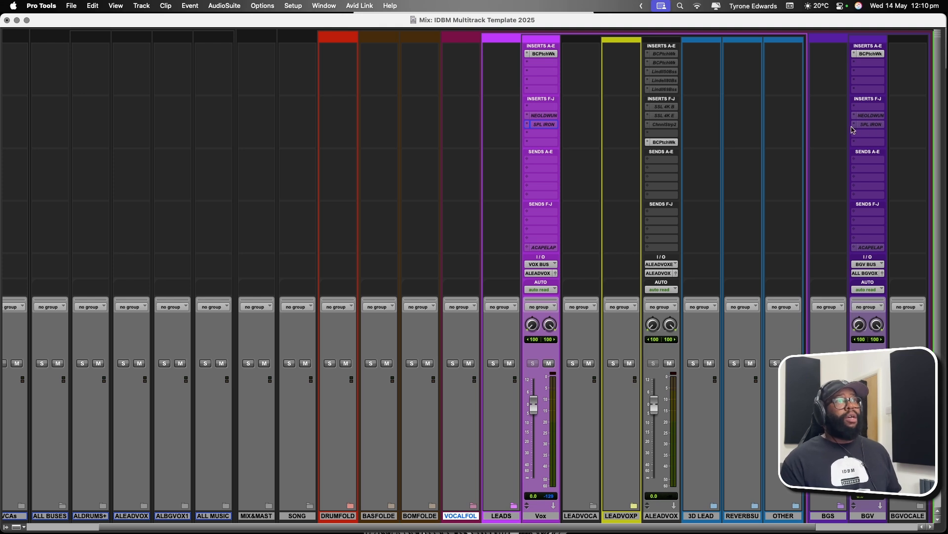
{"action": "left_click", "coordinate": [841, 505]}
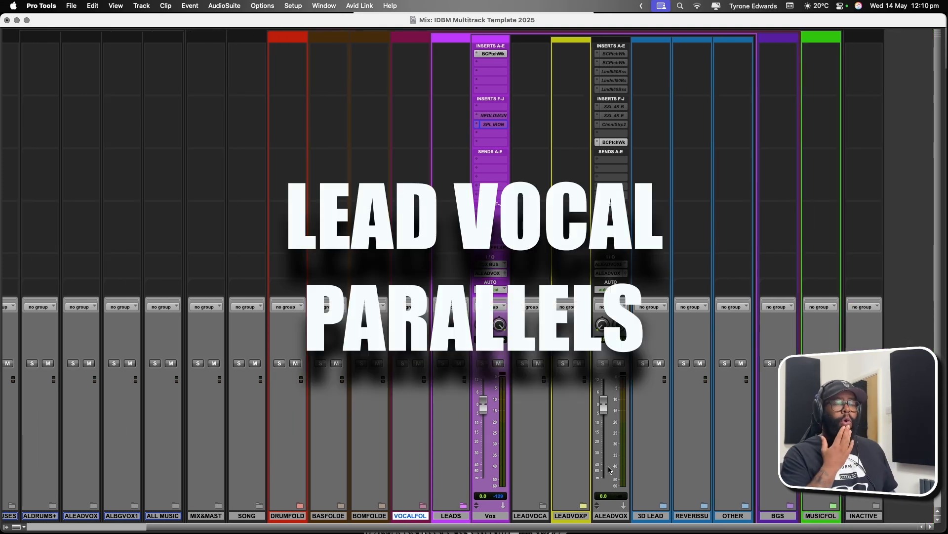
- Expand the lead vocal parallels folder and make the Rear Bus A through Rear Bus D tracks active
{"action": "left_click", "coordinate": [584, 506]}
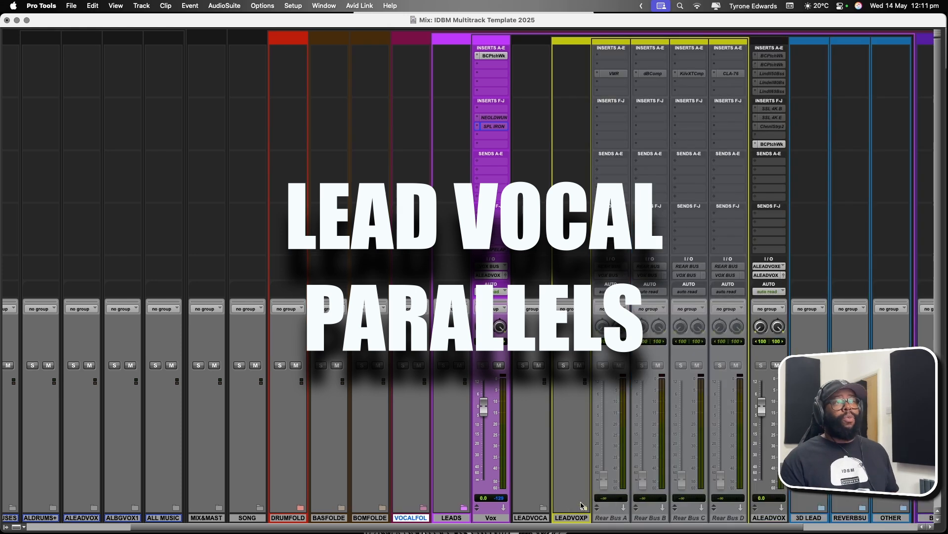
{"action": "scroll", "coordinate": [577, 494], "scroll_direction": "right", "scroll_amount": 1}
{"action": "left_click", "coordinate": [571, 517]}
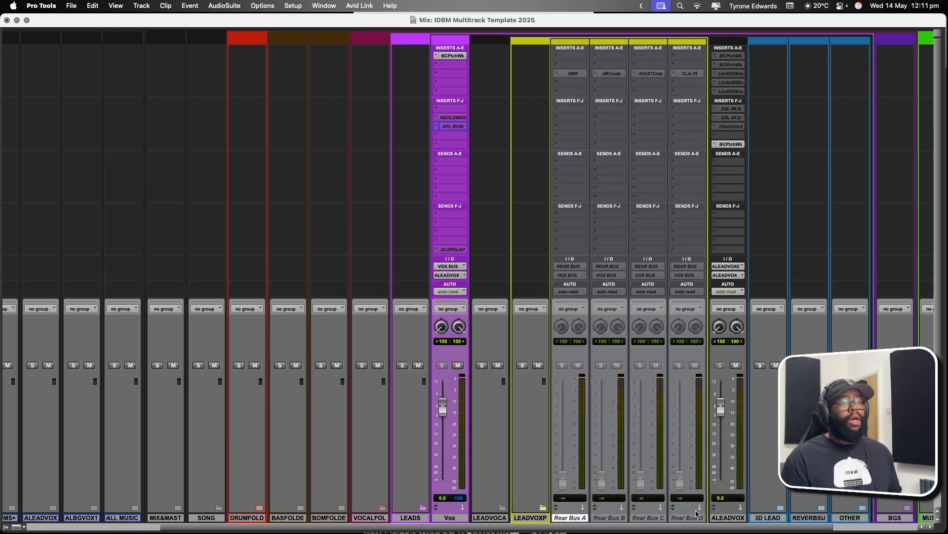
{"action": "left_click", "coordinate": [690, 517], "text": "shift"}
{"action": "right_click", "coordinate": [690, 518]}
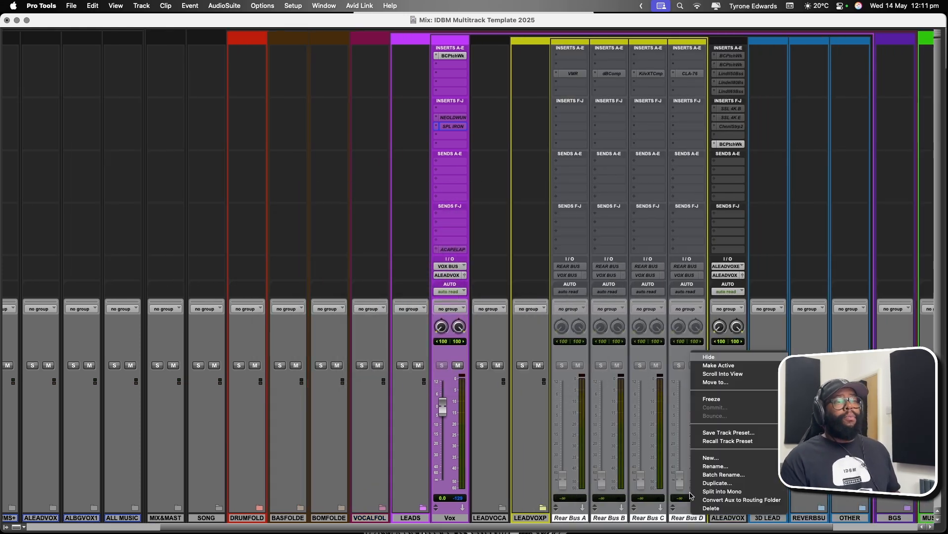
{"action": "left_click", "coordinate": [702, 366]}
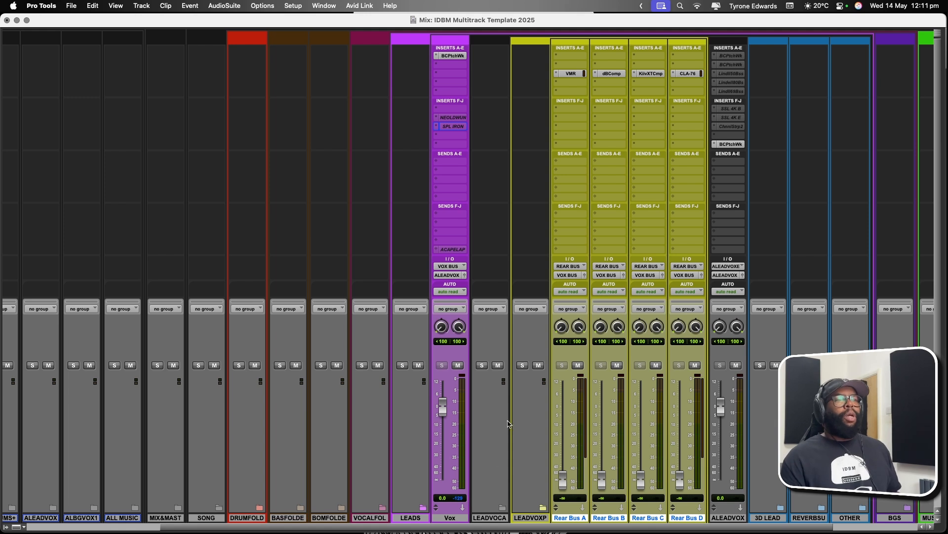
- Create one mono audio track after Vox and give it a send to REAR BUS at 0.0 dB
{"action": "left_click", "coordinate": [457, 517]}
{"action": "key", "text": "super+shift+n"}
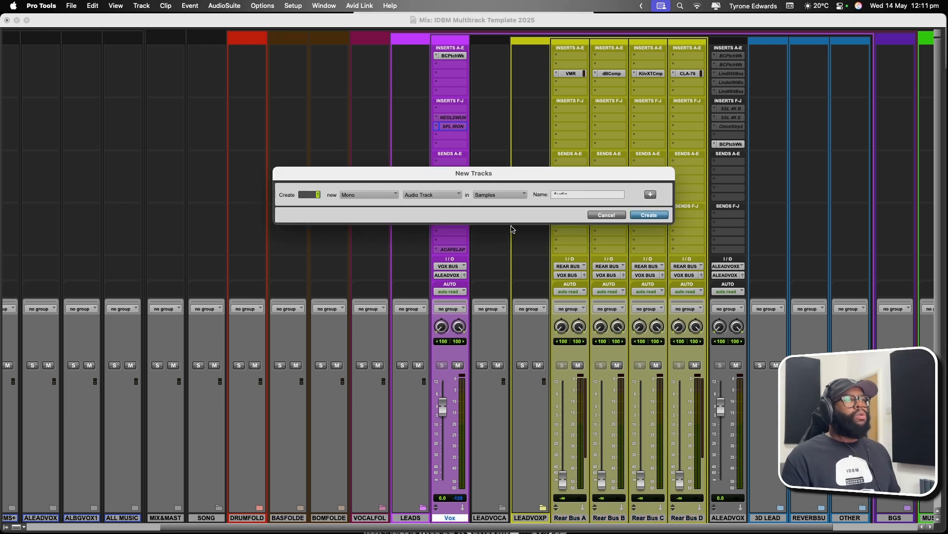
{"action": "key", "text": "Return"}
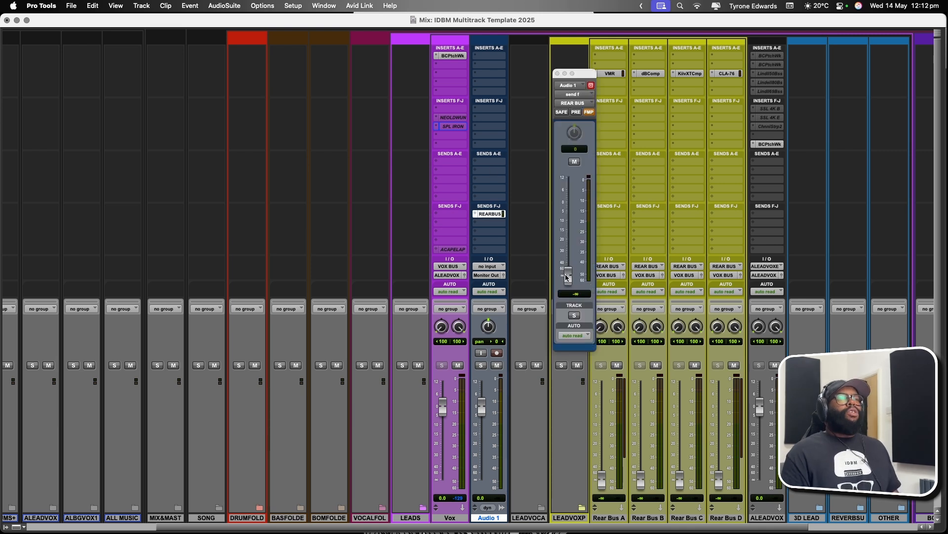
{"action": "left_click", "coordinate": [566, 278], "text": "alt"}
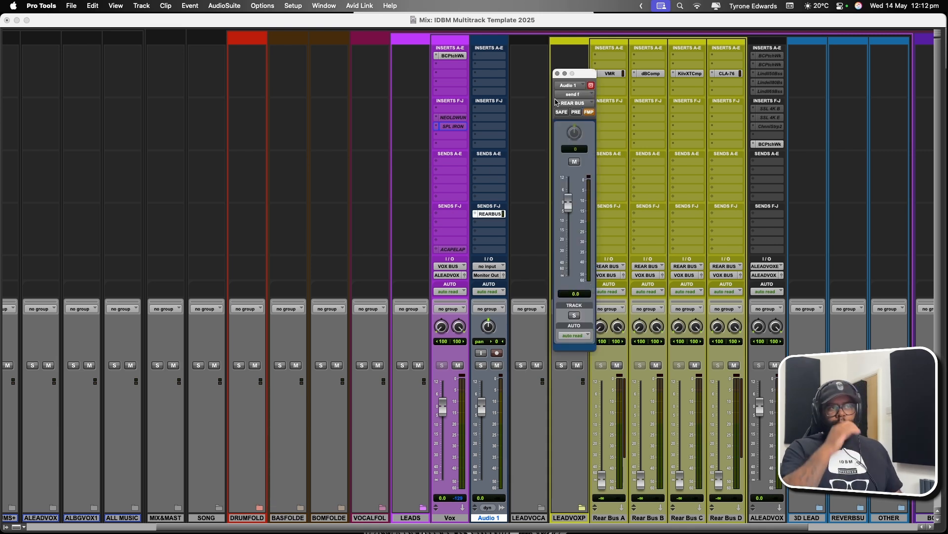
{"action": "left_click", "coordinate": [558, 73]}
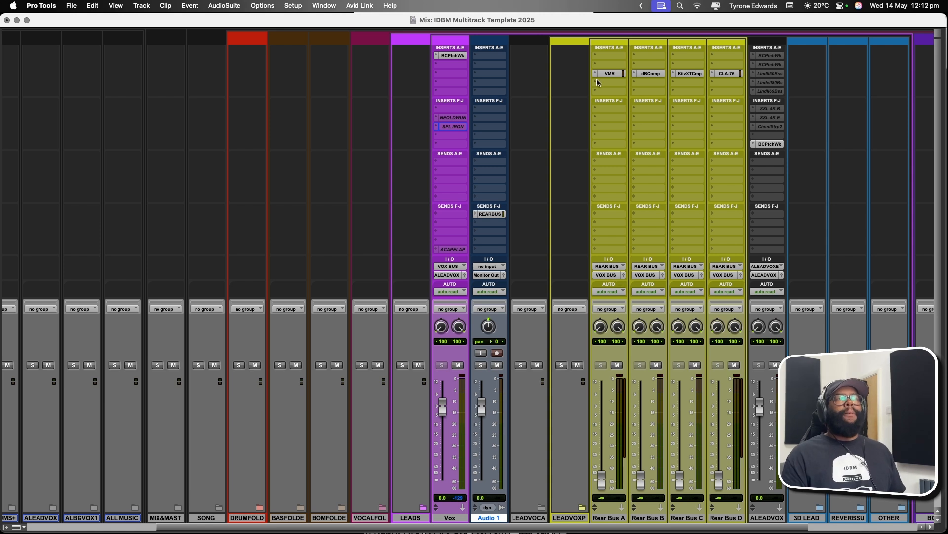
- Inspect the Virtual Mix Rack on Rear Bus A and the dBComp compressor on Rear Bus B
{"action": "left_click", "coordinate": [611, 74]}
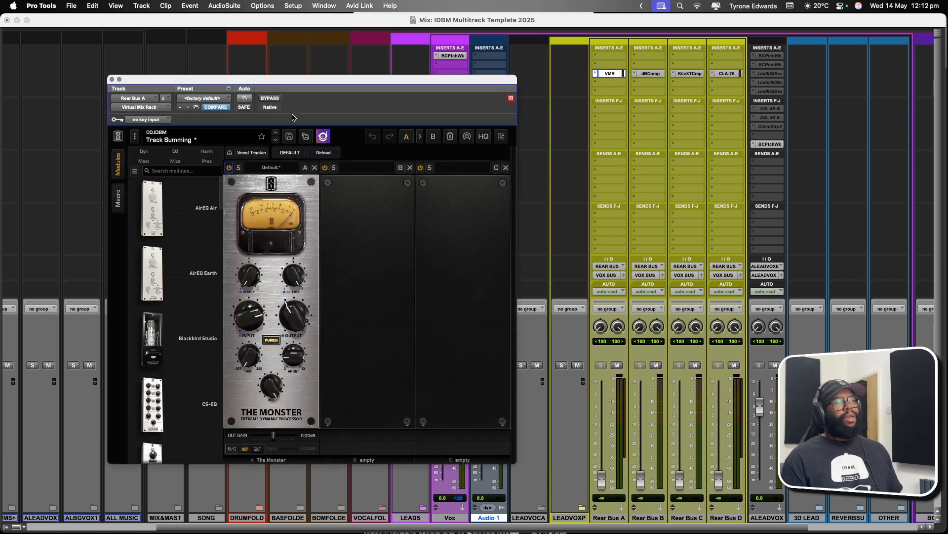
{"action": "left_click_drag", "start_coordinate": [302, 82], "coordinate": [371, 97]}
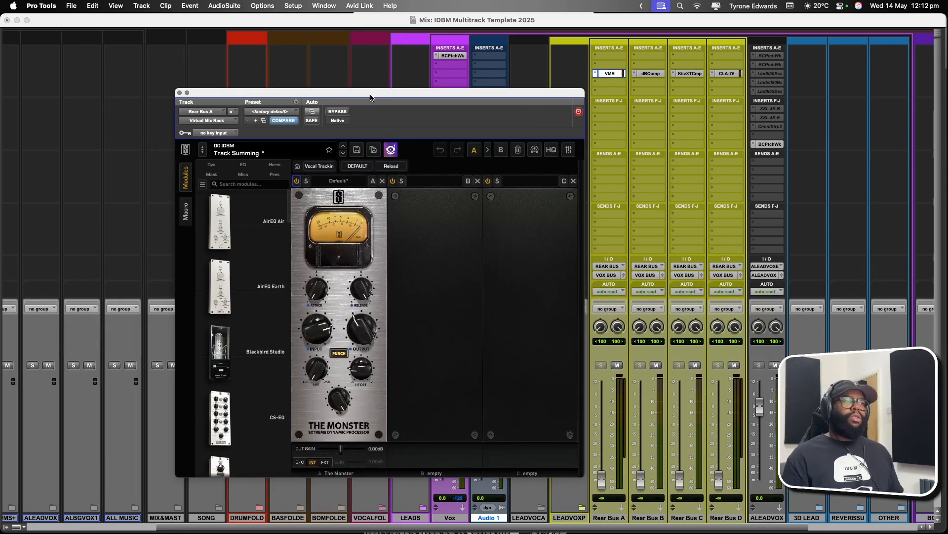
{"action": "left_click", "coordinate": [180, 92]}
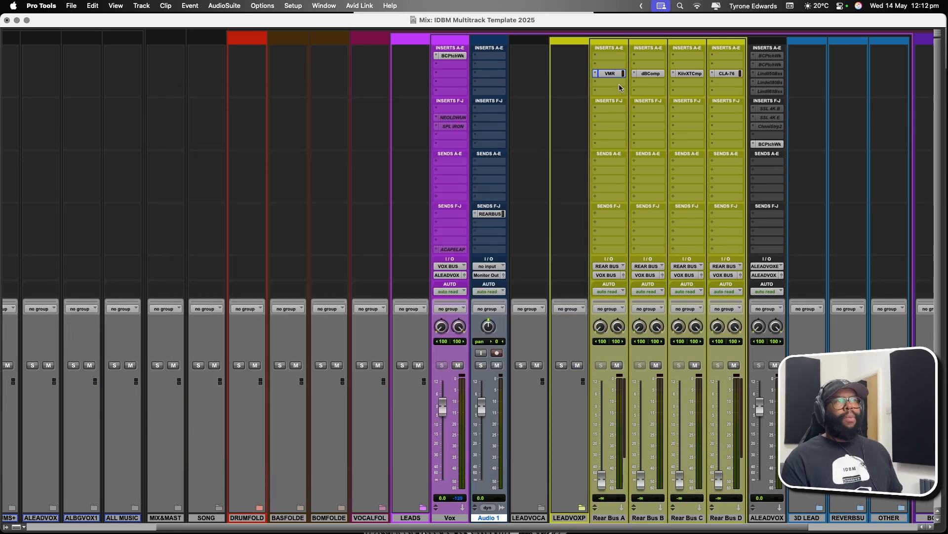
{"action": "left_click", "coordinate": [649, 74]}
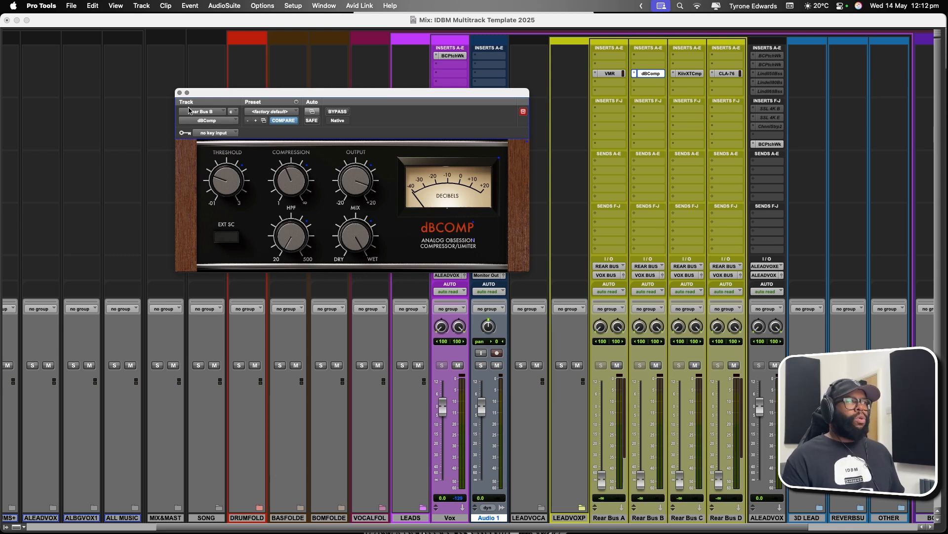
{"action": "left_click", "coordinate": [179, 93]}
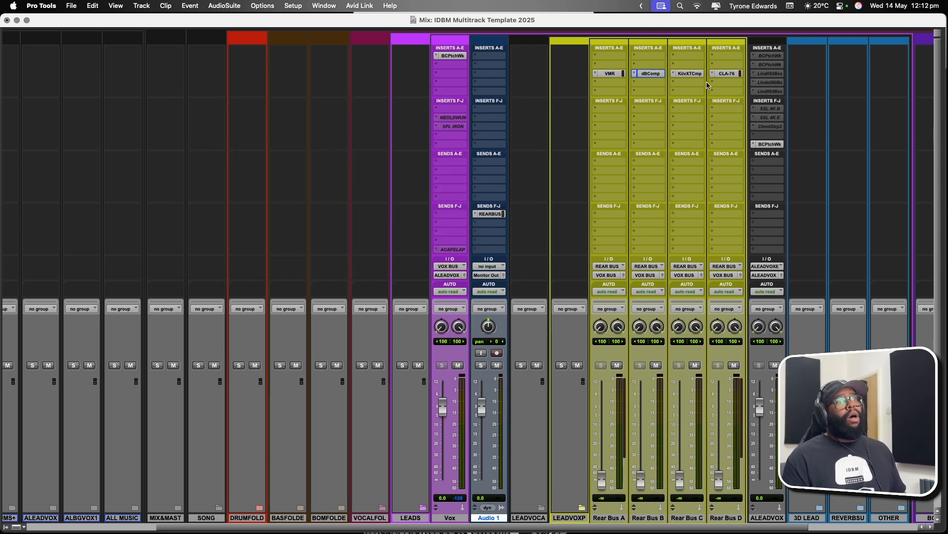
- Inspect the Kiive XTComp compressor on Rear Bus C, including its ratio and warmth controls
{"action": "left_click", "coordinate": [690, 74]}
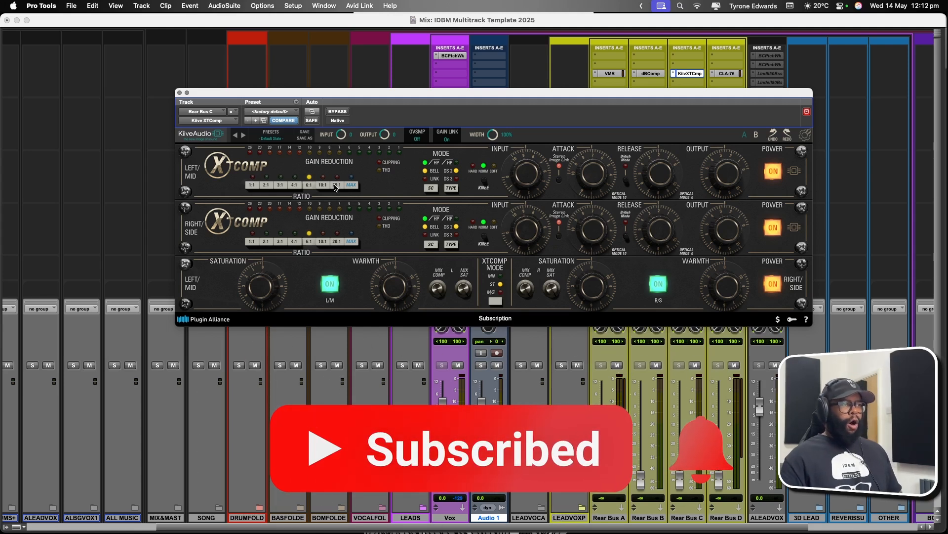
{"action": "left_click_drag", "start_coordinate": [393, 289], "coordinate": [394, 270]}
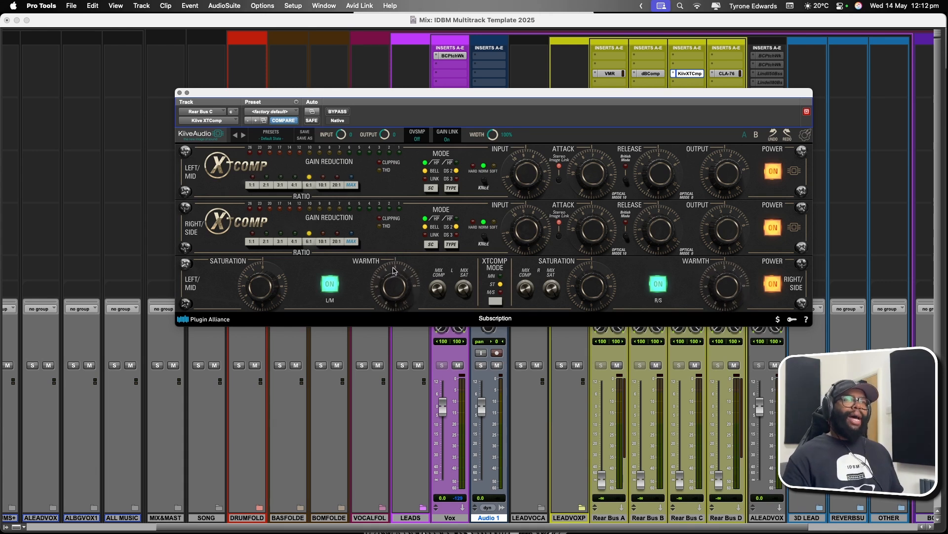
{"action": "left_click", "coordinate": [179, 93]}
- Try blending in Rear Bus A at -32.2, B at -21.0 and C at -23.9 dB, and pull the faders back down
{"action": "left_click_drag", "start_coordinate": [679, 479], "coordinate": [680, 447]}
{"action": "left_click_drag", "start_coordinate": [638, 470], "coordinate": [640, 435]}
{"action": "mouse_move", "coordinate": [602, 475]}
{"action": "left_mouse_down"}
{"action": "mouse_move", "coordinate": [602, 425]}
{"action": "mouse_move", "coordinate": [602, 459]}
{"action": "left_mouse_up"}
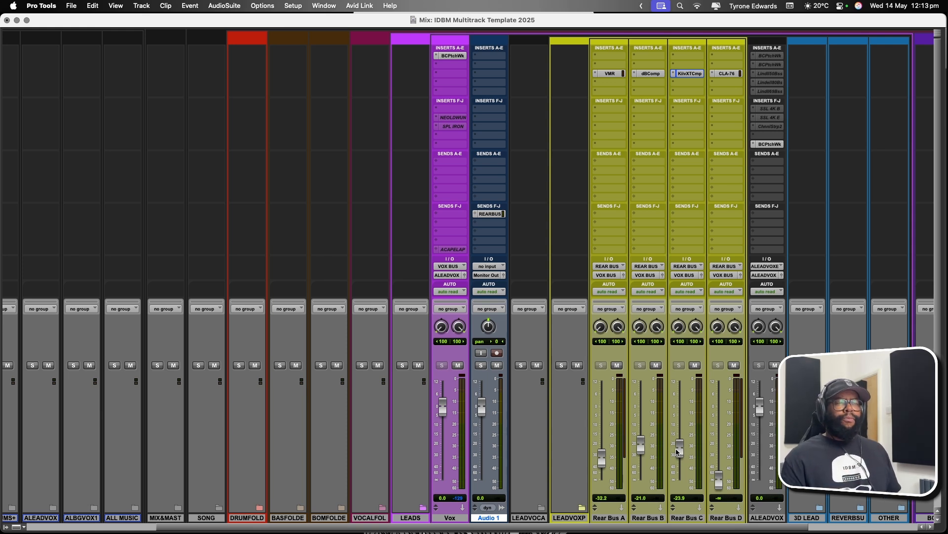
{"action": "left_click_drag", "start_coordinate": [679, 447], "coordinate": [680, 478]}
{"action": "left_click_drag", "start_coordinate": [641, 445], "coordinate": [602, 500]}
- Open the CLA-76 compressor on Rear Bus D to examine its settings
{"action": "scroll", "coordinate": [603, 500], "scroll_direction": "down", "scroll_amount": 2}
{"action": "scroll", "coordinate": [603, 500], "scroll_direction": "right", "scroll_amount": 2}
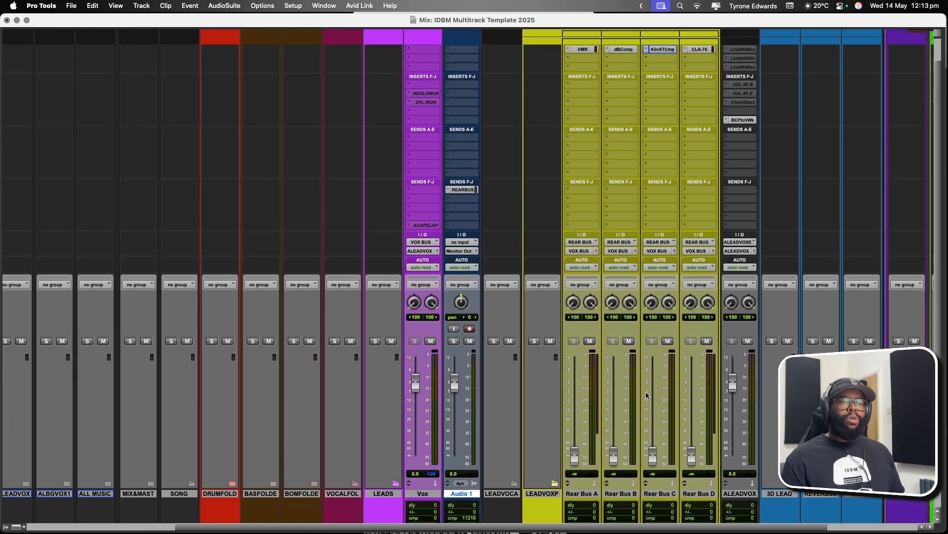
{"action": "scroll", "coordinate": [647, 395], "scroll_direction": "up", "scroll_amount": 1}
{"action": "left_click", "coordinate": [700, 74]}
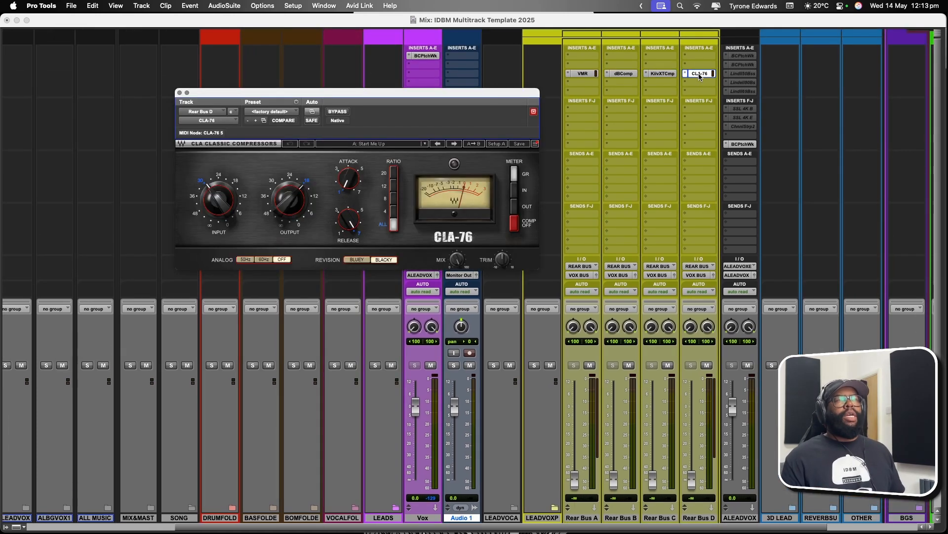
- Keep the CLA-76 on Rear Bus D open and view it side by side with Rear Bus A's Virtual Mix Rack
{"action": "mouse_move", "coordinate": [354, 217]}
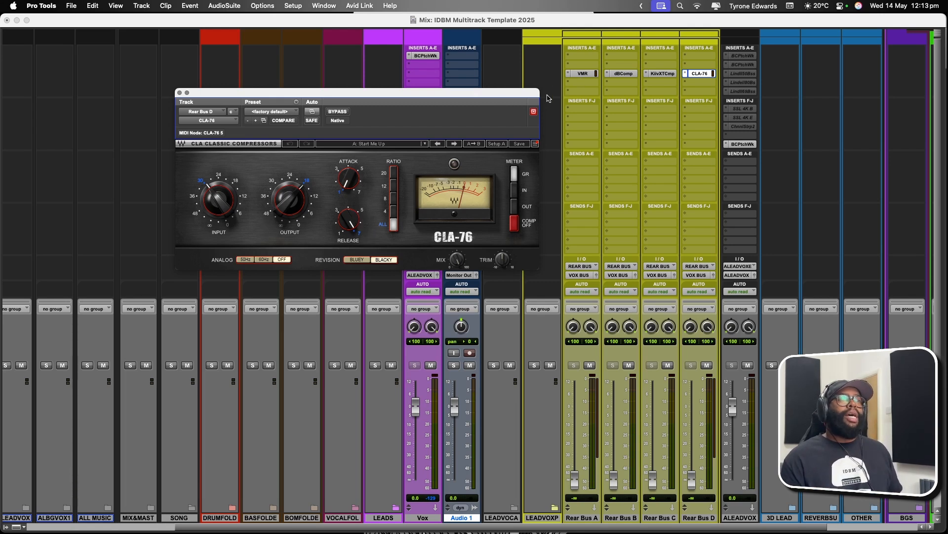
{"action": "left_click", "coordinate": [534, 112]}
{"action": "left_click", "coordinate": [581, 74]}
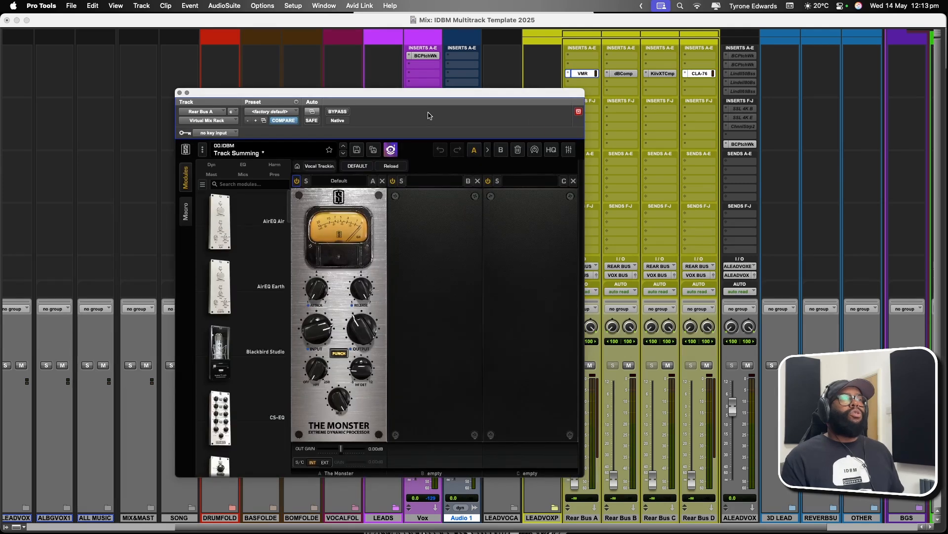
{"action": "left_click_drag", "start_coordinate": [412, 94], "coordinate": [797, 82]}
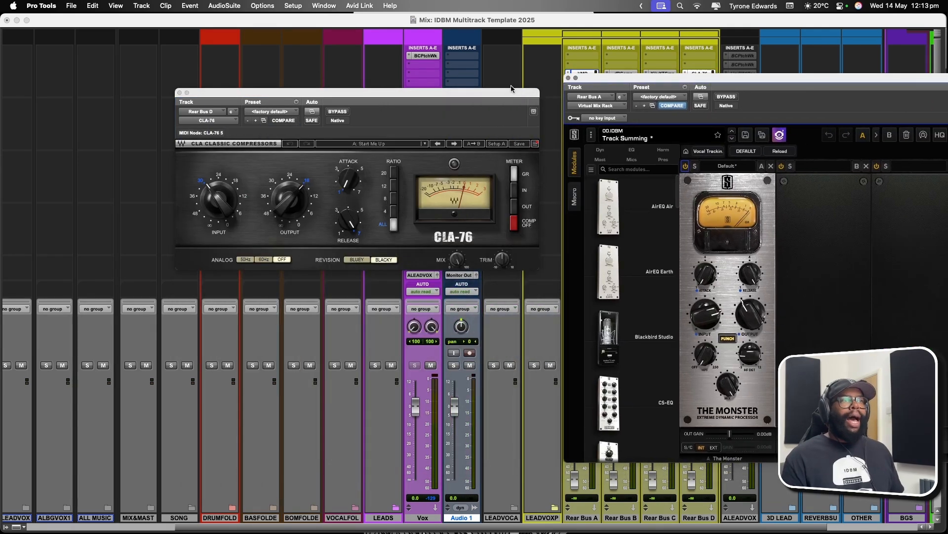
{"action": "left_click_drag", "start_coordinate": [497, 103], "coordinate": [489, 101]}
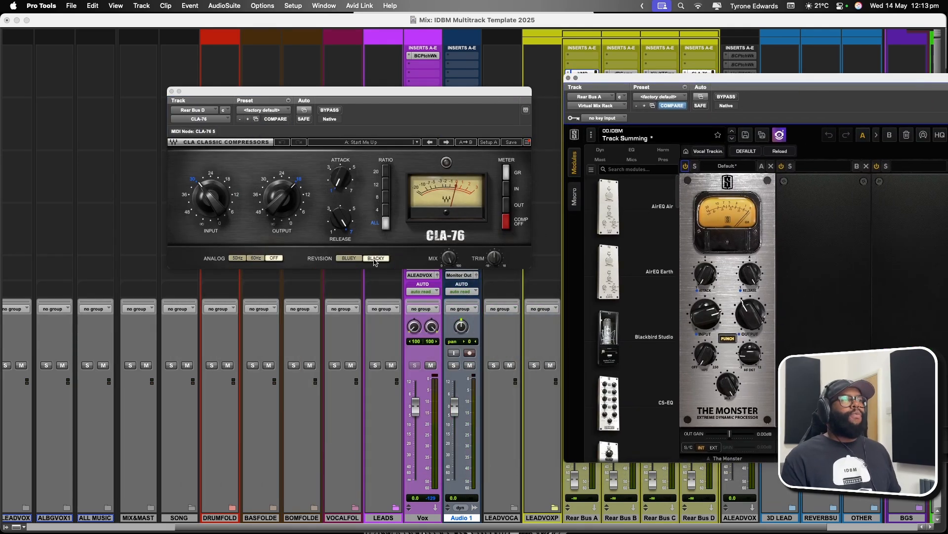
- Switch the CLA-76 on Rear Bus D to the Bluey revision and close both plug-in windows
{"action": "left_click", "coordinate": [349, 258]}
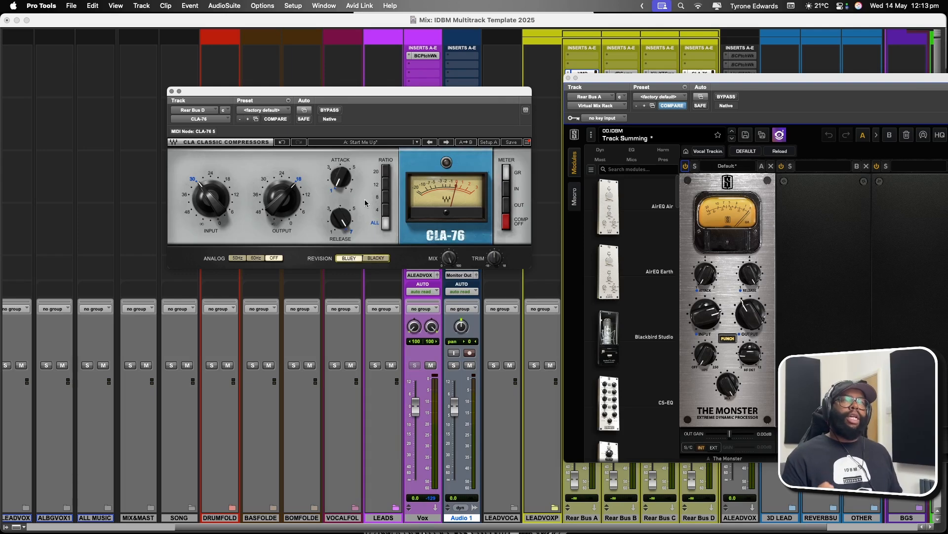
{"action": "left_click", "coordinate": [170, 91]}
{"action": "left_click", "coordinate": [568, 78]}
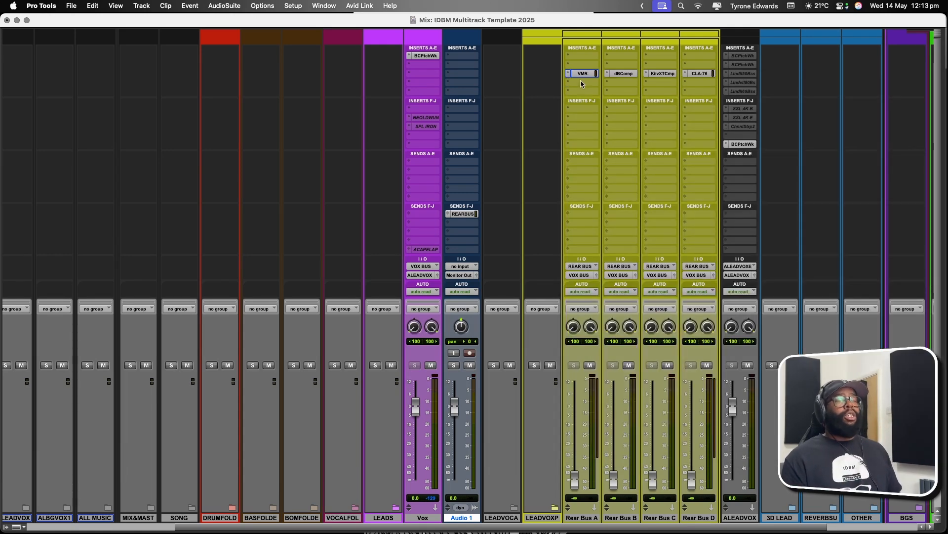
- Revisit the Virtual Mix Rack on Rear Bus A and the CLA-76 on Rear Bus D, and close them again
{"action": "left_click", "coordinate": [582, 73]}
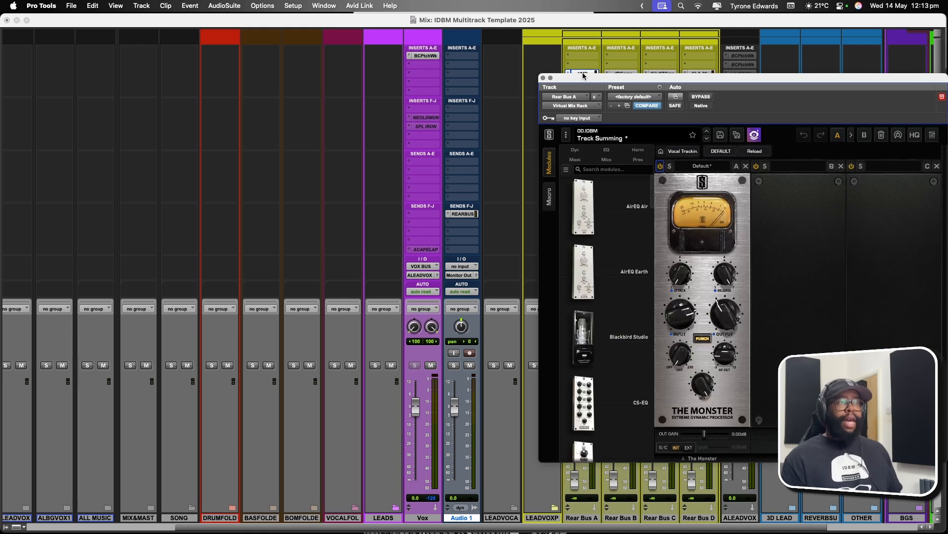
{"action": "left_click_drag", "start_coordinate": [717, 68], "coordinate": [358, 117]}
{"action": "left_click", "coordinate": [698, 74]}
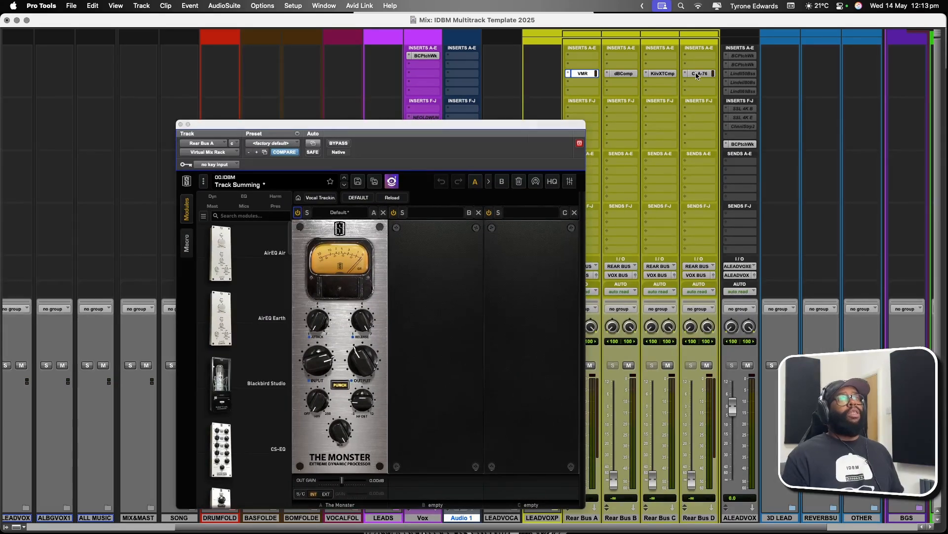
{"action": "left_click", "coordinate": [181, 125]}
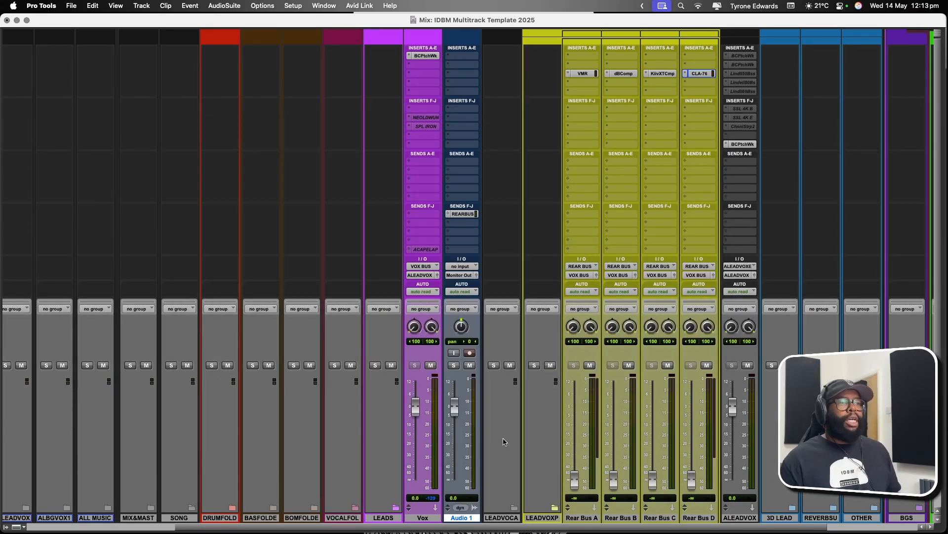
- Collapse the LEADVOXP folder, expand the 3D LEAD folder, and select and activate tracks 3D A through 3DMASTER
{"action": "left_click", "coordinate": [555, 507]}
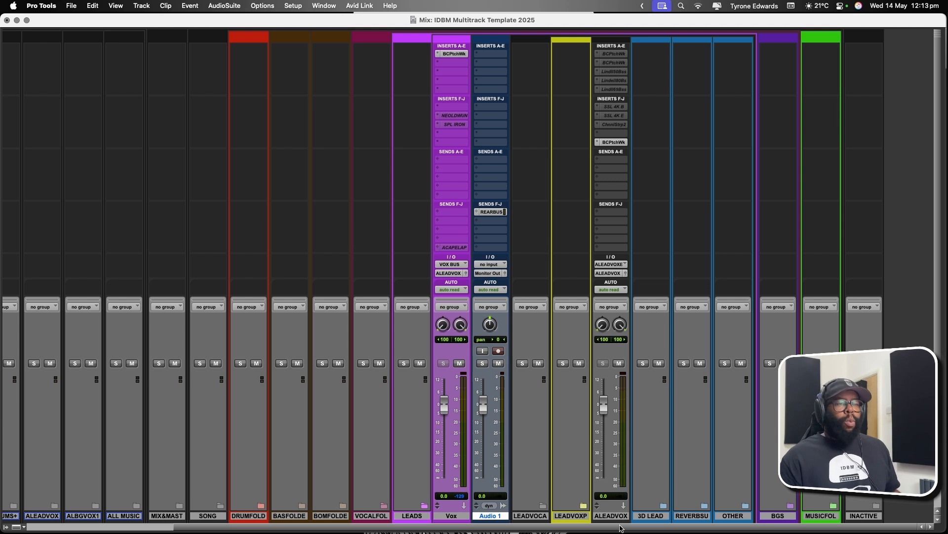
{"action": "left_click", "coordinate": [664, 506]}
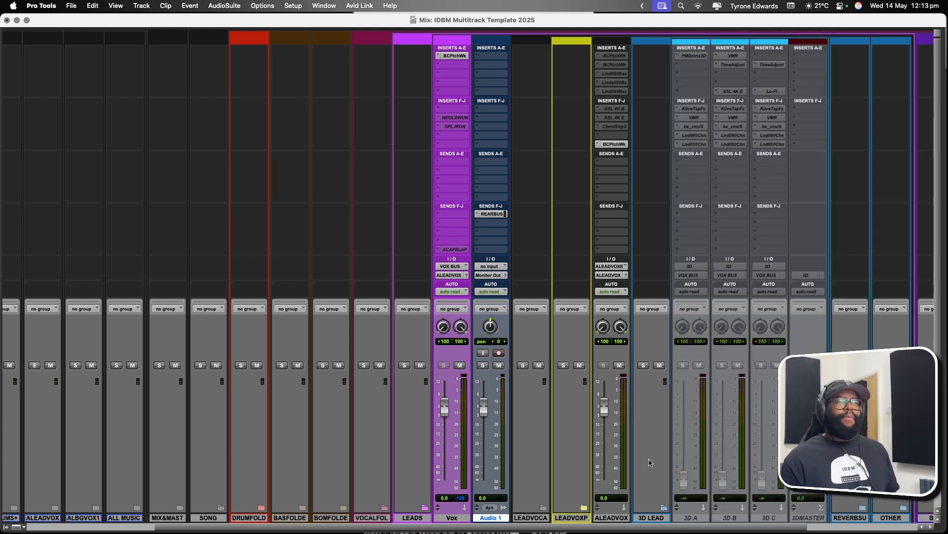
{"action": "left_click", "coordinate": [687, 518]}
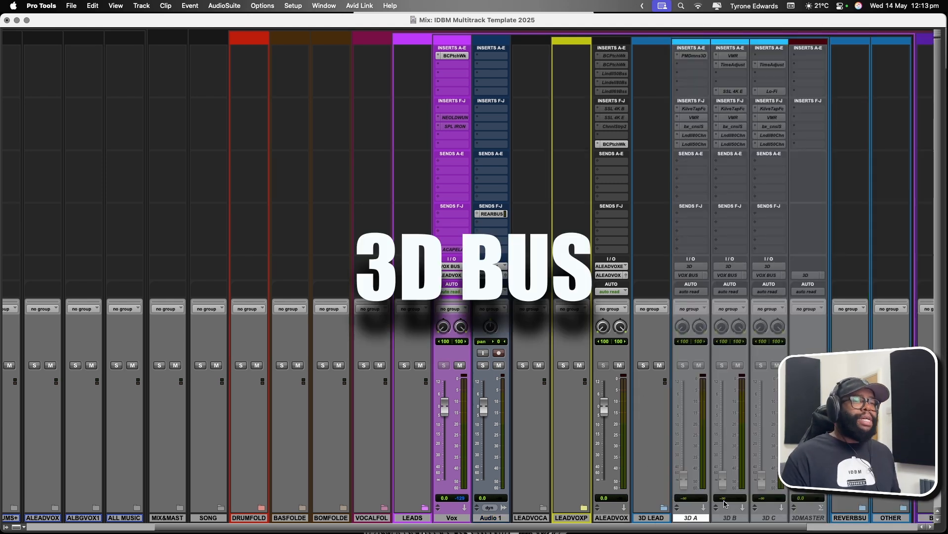
{"action": "left_click", "coordinate": [802, 519], "text": "shift"}
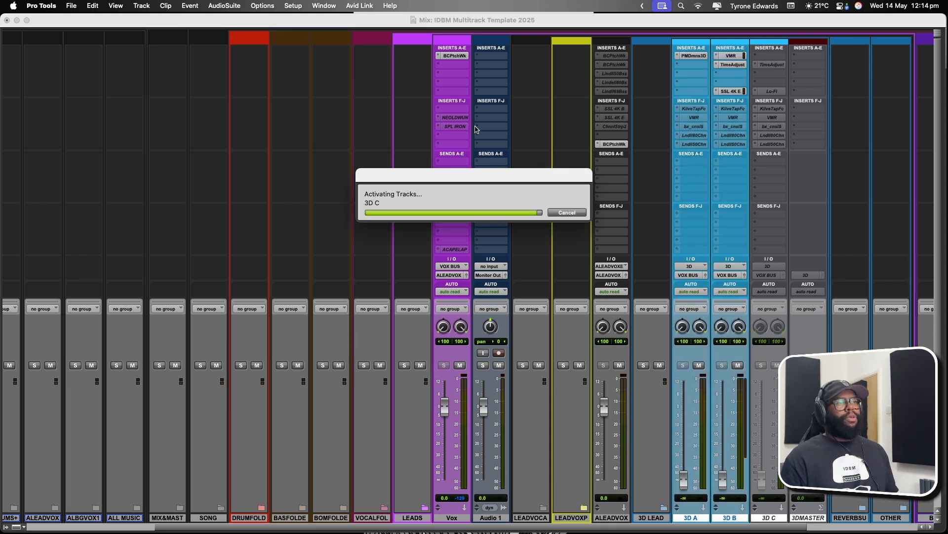
- Add a send from Audio 1 to the 3D stereo bus and close the send window
{"action": "left_click", "coordinate": [488, 224]}
{"action": "mouse_move", "coordinate": [492, 232]}
{"action": "mouse_move", "coordinate": [604, 233]}
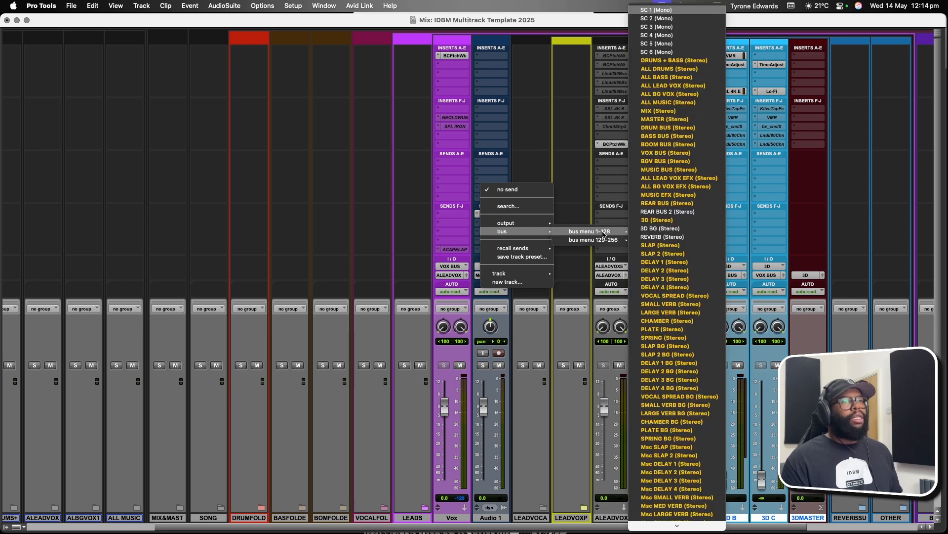
{"action": "left_click", "coordinate": [659, 220]}
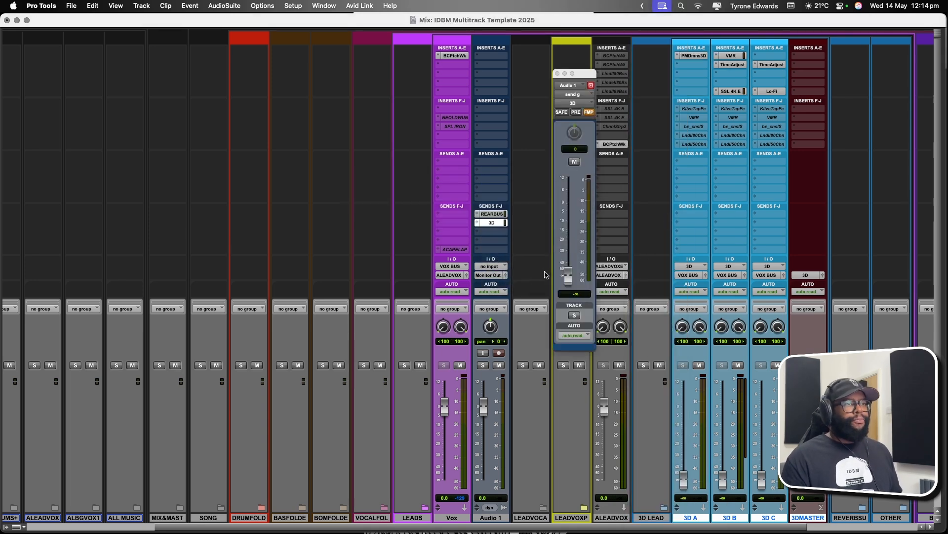
{"action": "left_click", "coordinate": [557, 73]}
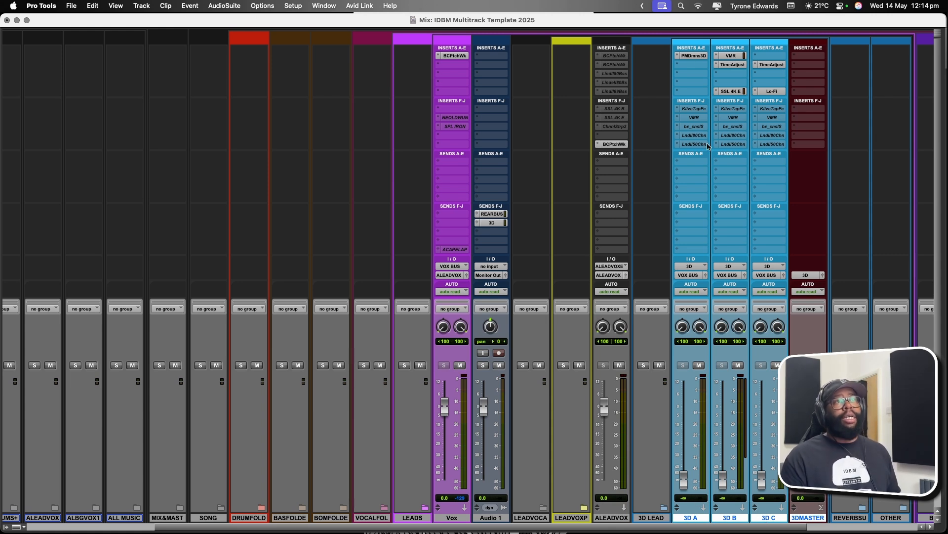
- Set the P&M Dimension 3D plug-in on 3D A to mode D3 and close it
{"action": "left_click", "coordinate": [693, 56]}
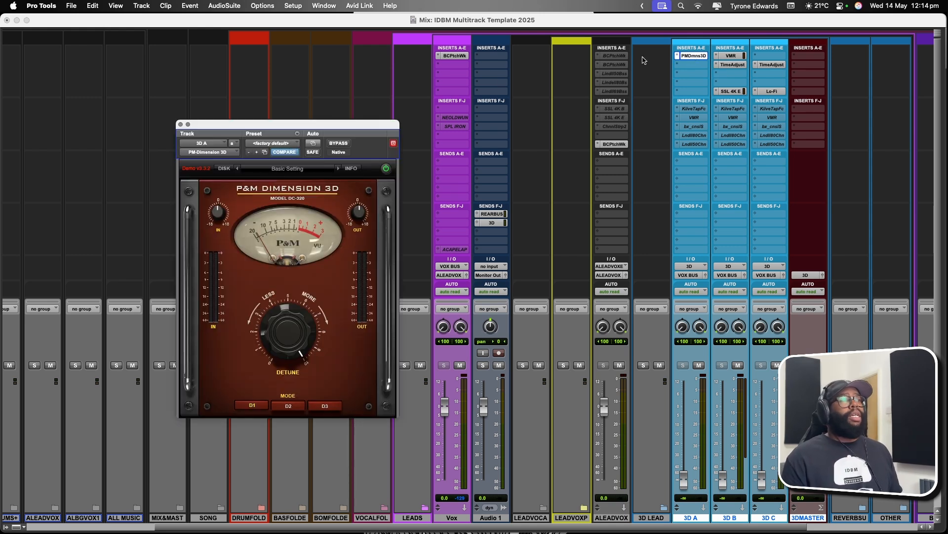
{"action": "left_click_drag", "start_coordinate": [270, 128], "coordinate": [304, 59]}
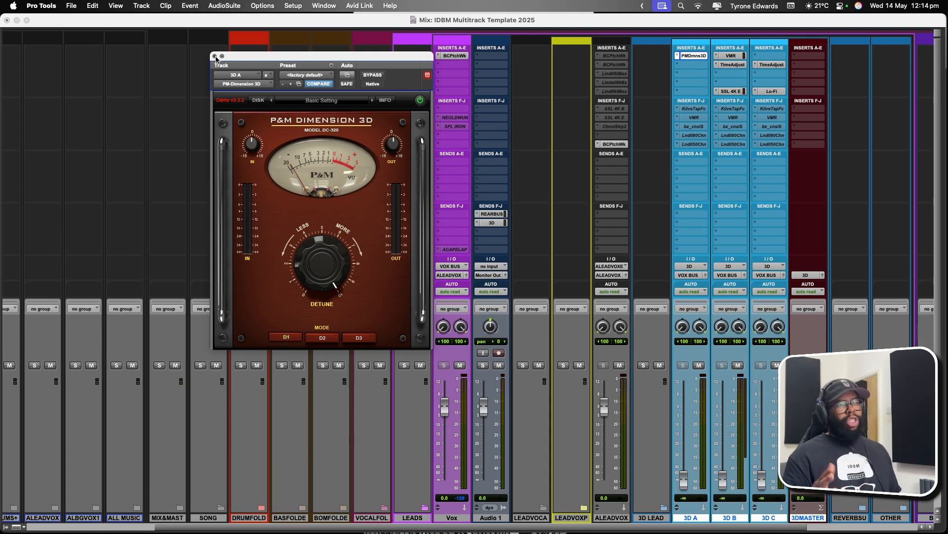
{"action": "left_click", "coordinate": [358, 338]}
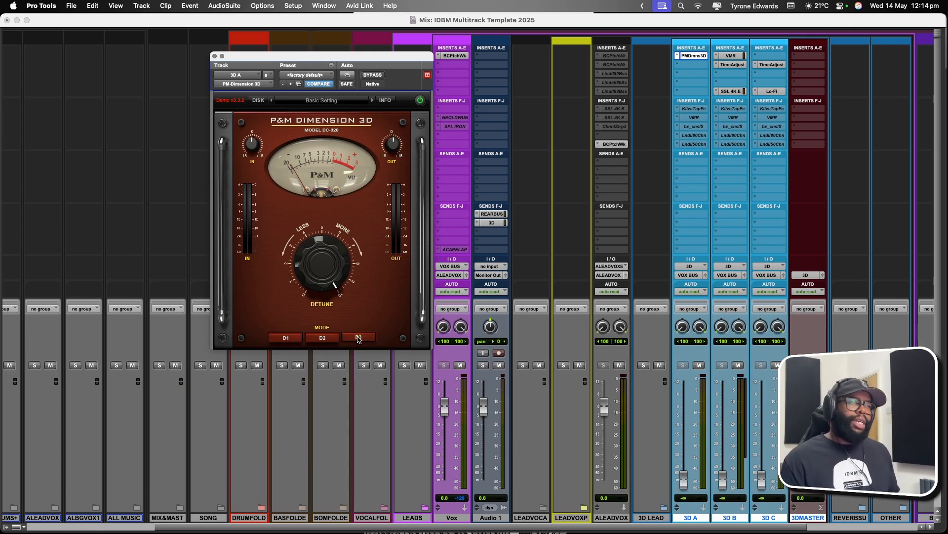
{"action": "left_click", "coordinate": [214, 56]}
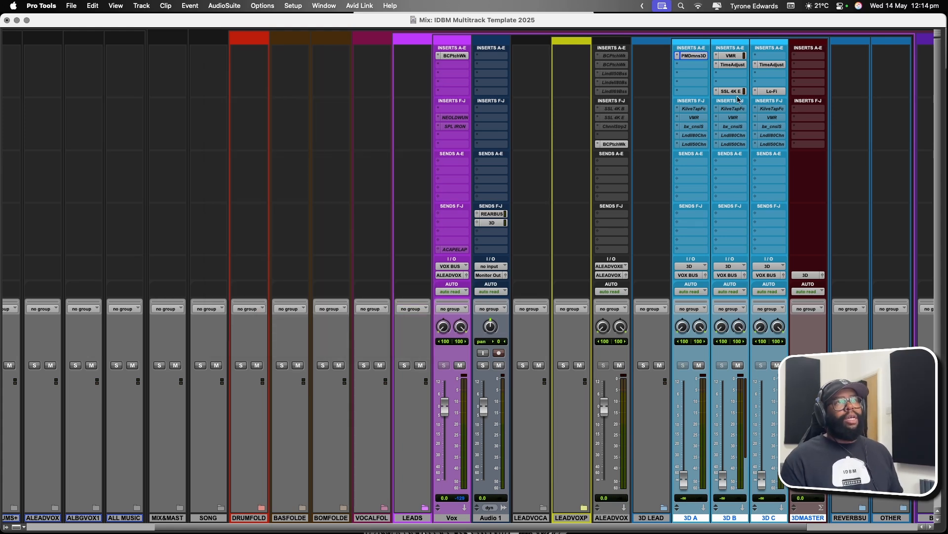
- Compare the Time Adjuster delay settings on 3D B and 3D C side by side
{"action": "left_click", "coordinate": [733, 65]}
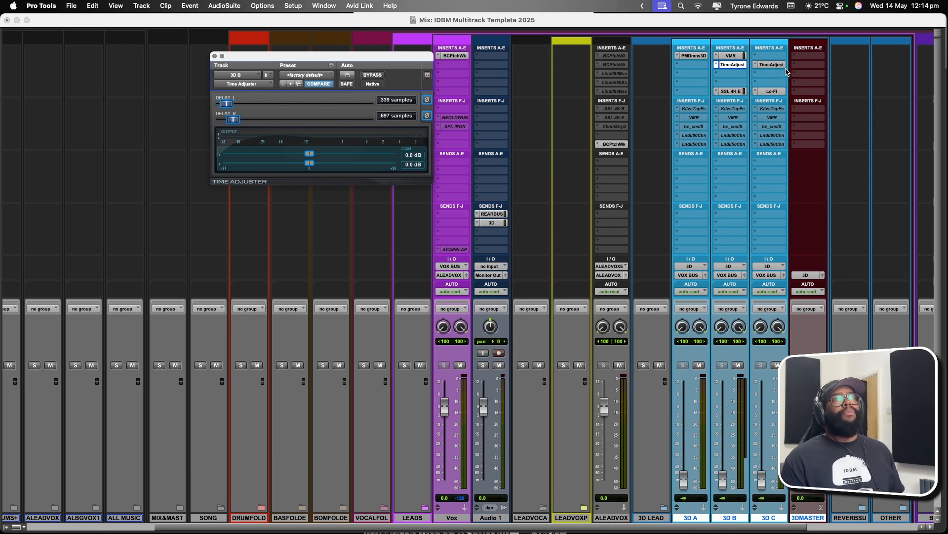
{"action": "left_click", "coordinate": [771, 64]}
{"action": "left_click_drag", "start_coordinate": [327, 64], "coordinate": [559, 67]}
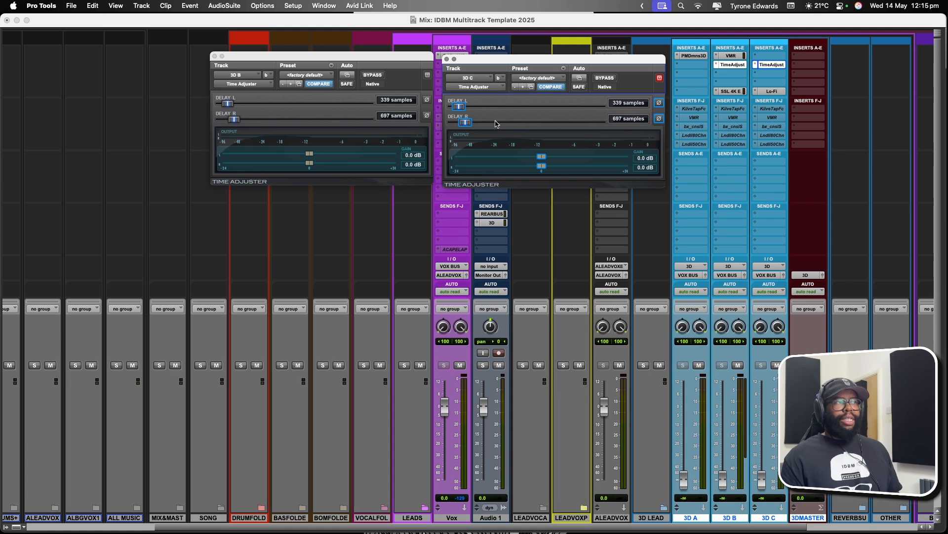
- Inspect the mic gain on the SSL 4K E channel strip on 3D B and close it
{"action": "left_click", "coordinate": [731, 91]}
{"action": "left_click_drag", "start_coordinate": [548, 63], "coordinate": [206, 106]}
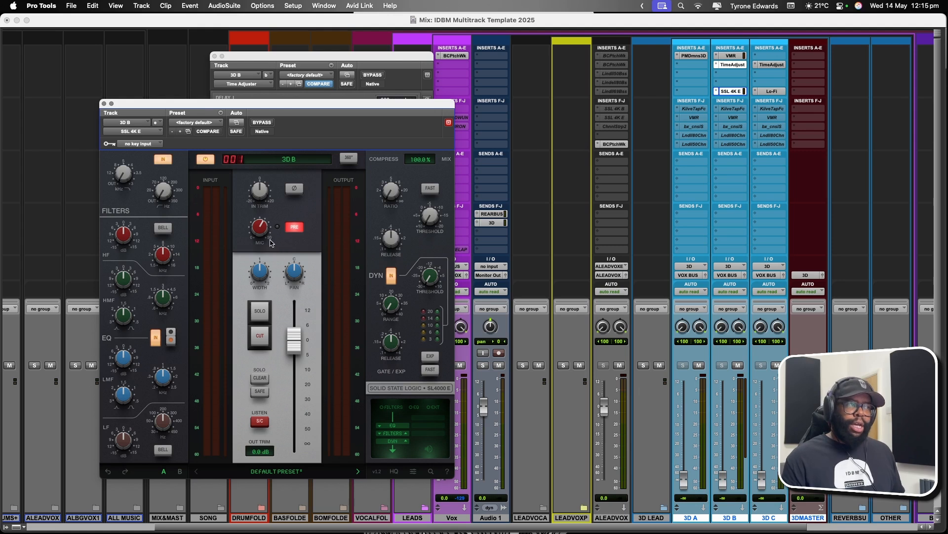
{"action": "mouse_move", "coordinate": [259, 231]}
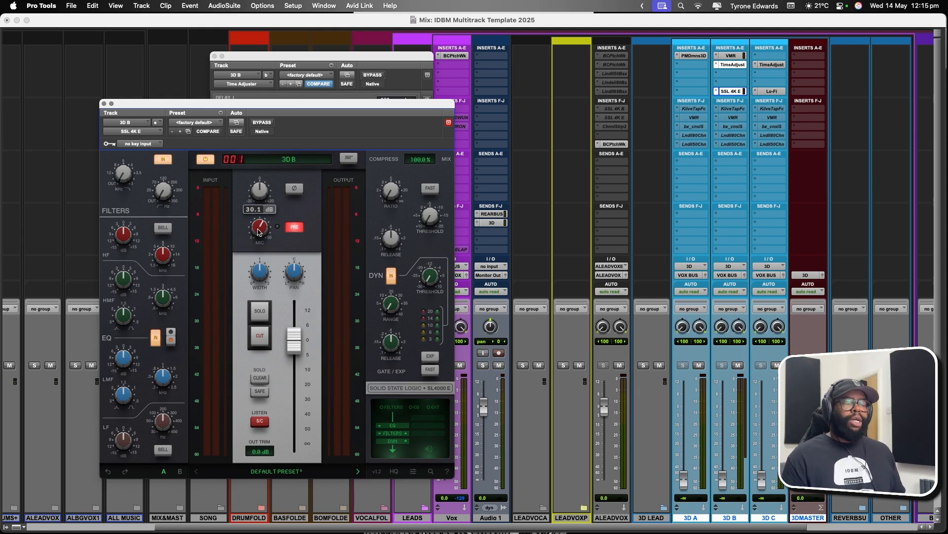
{"action": "left_click", "coordinate": [104, 103]}
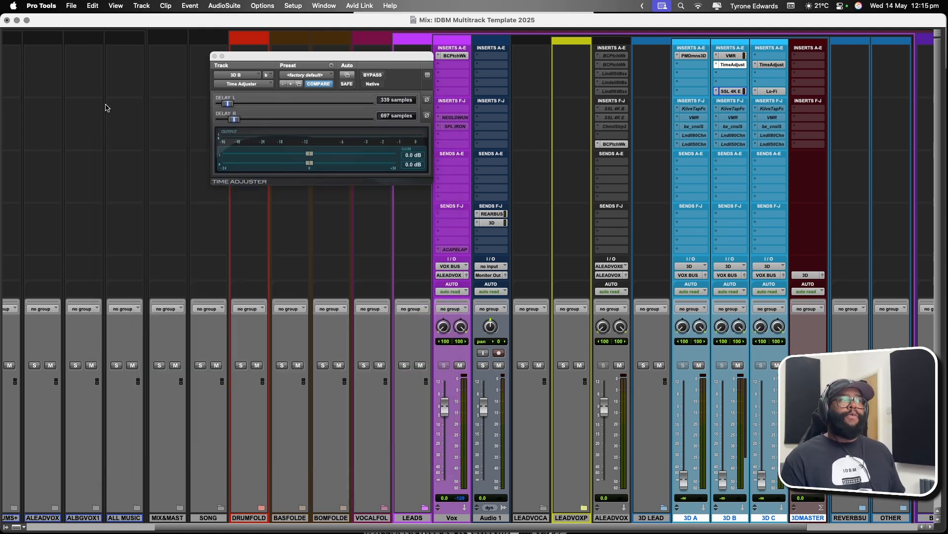
- Inspect the Lo-Fi distortion and saturation settings on 3D C, and close it along with the Time Adjuster
{"action": "left_click", "coordinate": [767, 92]}
{"action": "left_click_drag", "start_coordinate": [201, 107], "coordinate": [613, 102]}
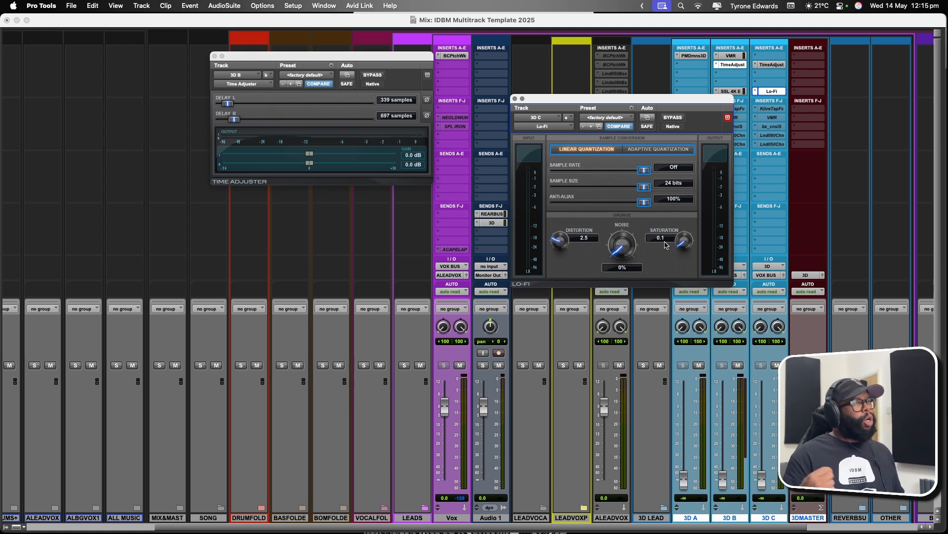
{"action": "left_click", "coordinate": [515, 98]}
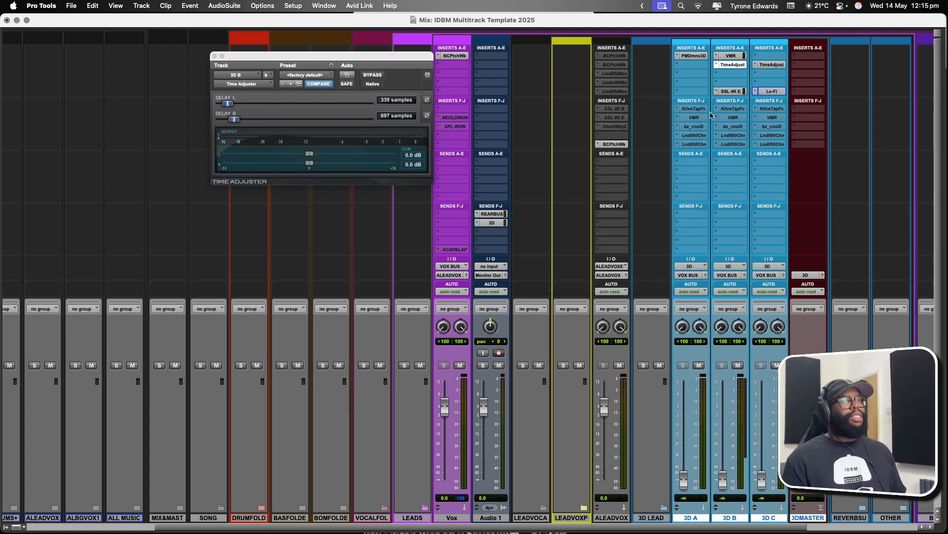
{"action": "left_click", "coordinate": [214, 56]}
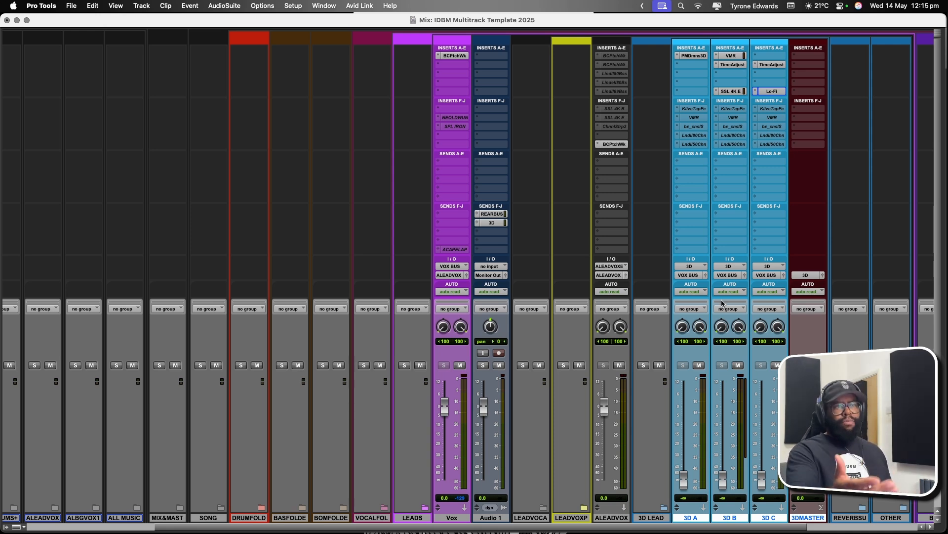
- Collapse the 3D LEAD folder, expand the reverb folder, and select and activate REVERB 1 through the reverb master track
{"action": "left_click", "coordinate": [664, 507]}
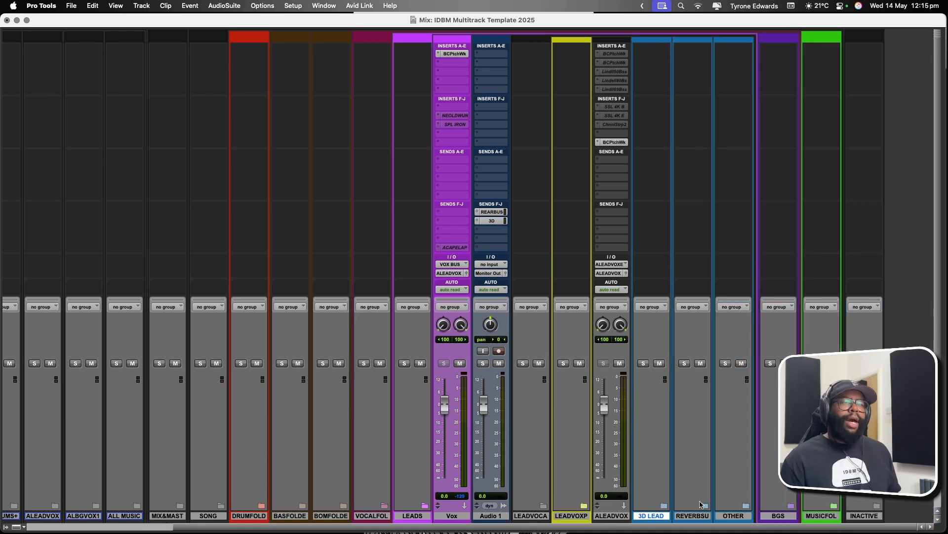
{"action": "left_click", "coordinate": [705, 507]}
{"action": "scroll", "coordinate": [697, 507], "scroll_direction": "right", "scroll_amount": 3}
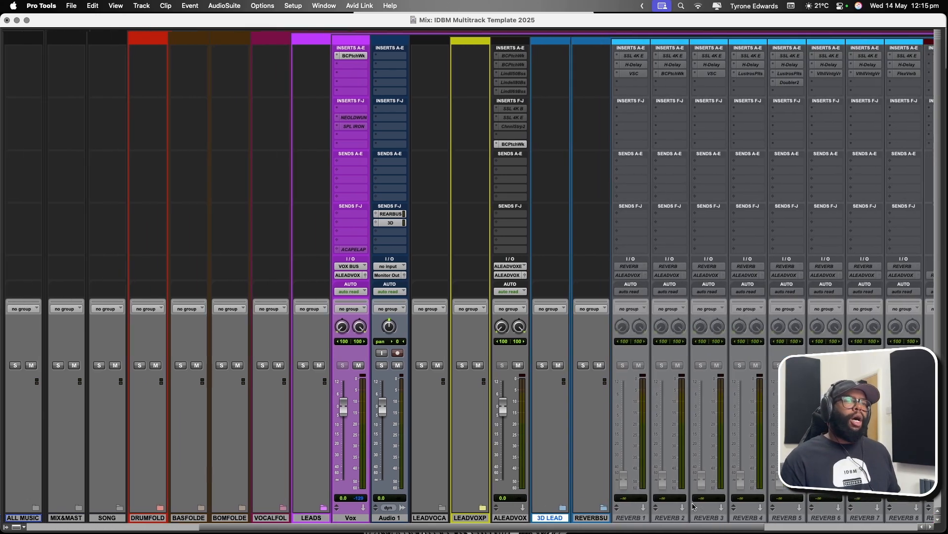
{"action": "scroll", "coordinate": [694, 506], "scroll_direction": "right", "scroll_amount": 3}
{"action": "scroll", "coordinate": [693, 507], "scroll_direction": "down", "scroll_amount": 1}
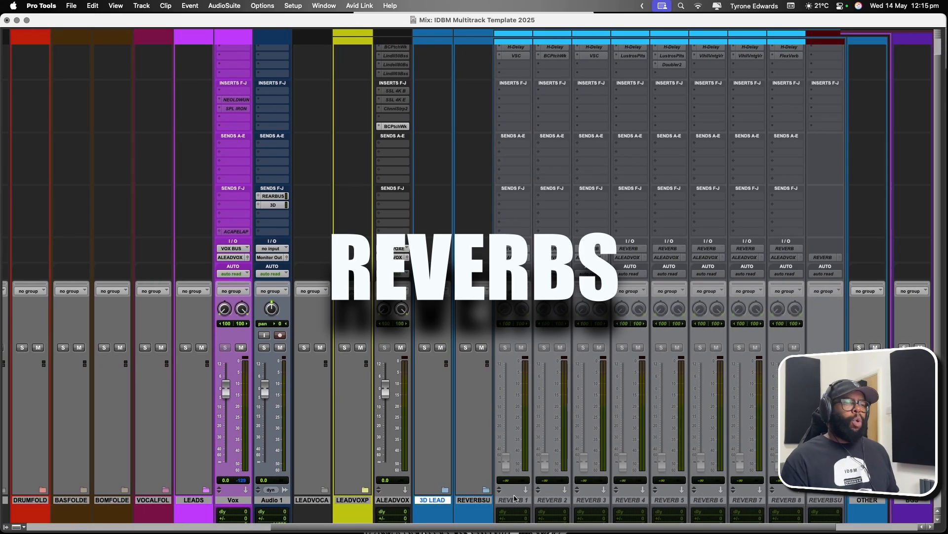
{"action": "left_click", "coordinate": [514, 499]}
{"action": "left_click", "coordinate": [824, 500], "text": "shift"}
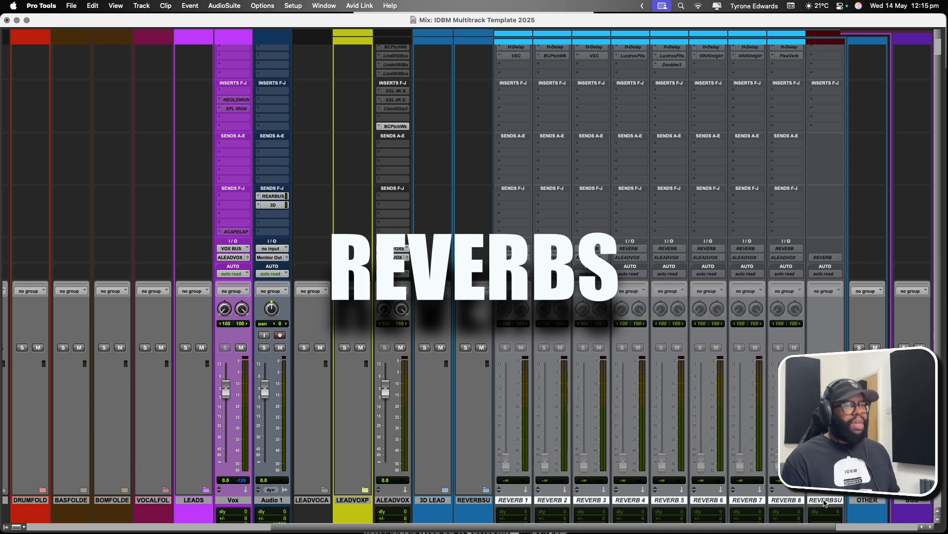
- Add a send from Audio 1 to the REVERB stereo bus
{"action": "left_click", "coordinate": [269, 180]}
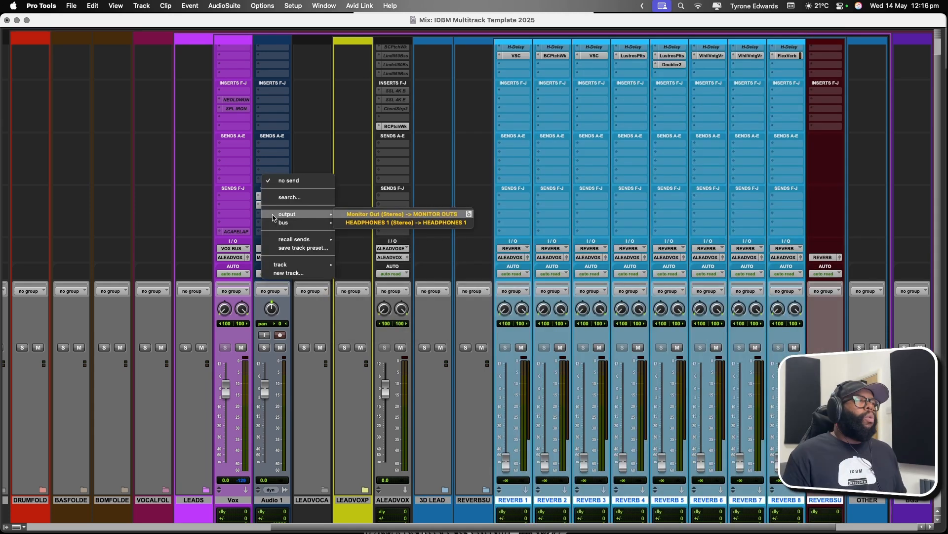
{"action": "mouse_move", "coordinate": [378, 223]}
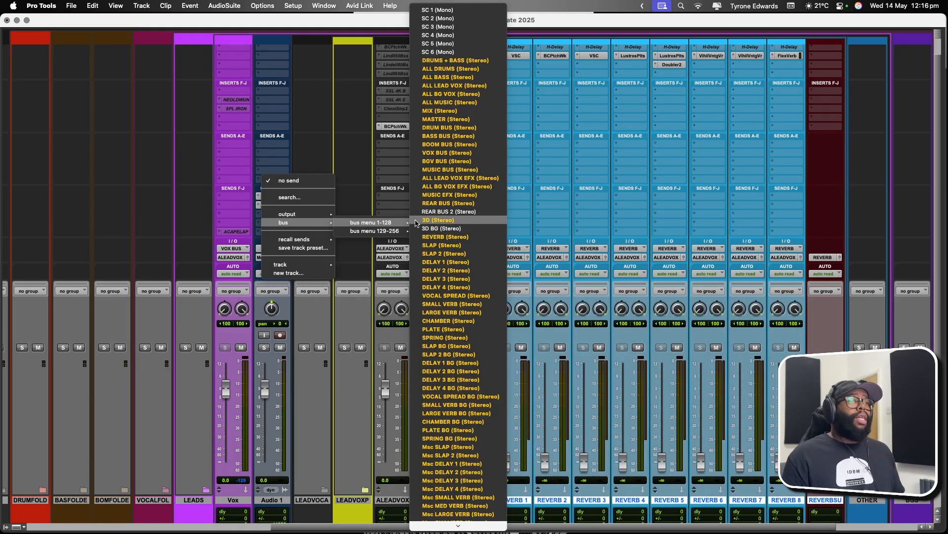
{"action": "left_click", "coordinate": [442, 237]}
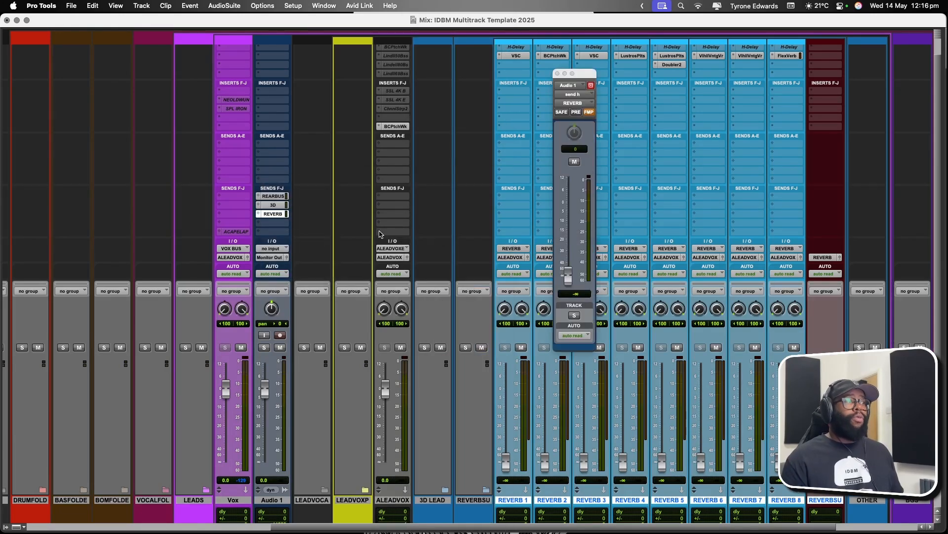
- Close the Audio 1 send window, then inspect the VerbSuite Classics settings on REVERB 1 and close the plugin
{"action": "left_click", "coordinate": [557, 73]}
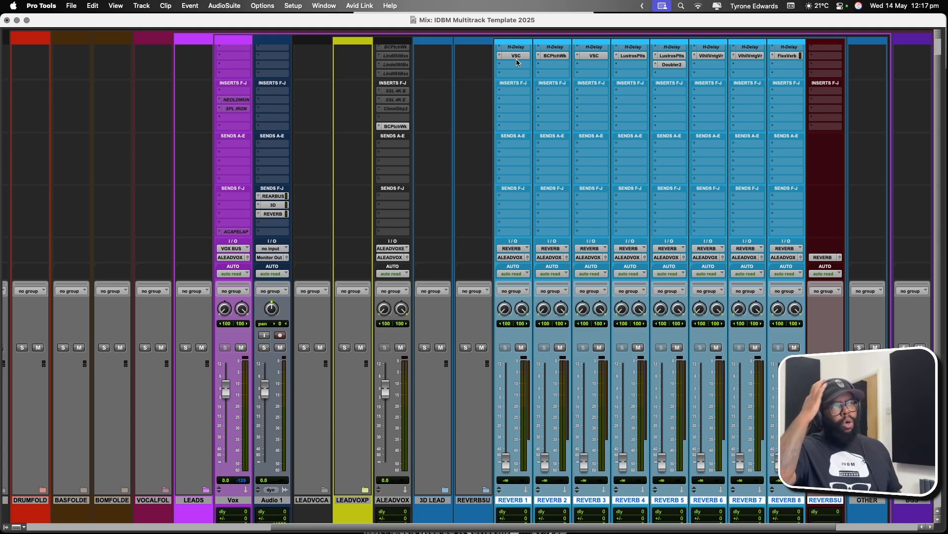
{"action": "left_click", "coordinate": [517, 60]}
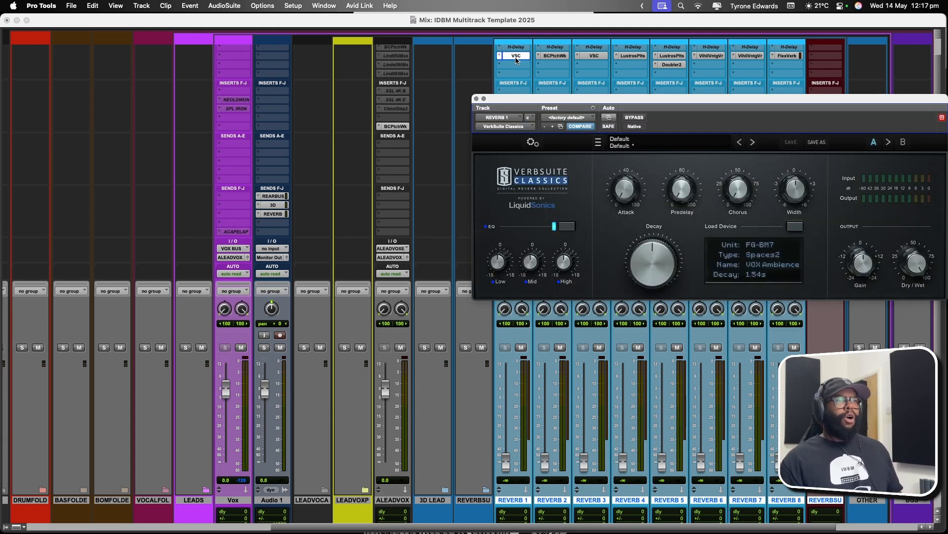
{"action": "left_click_drag", "start_coordinate": [548, 104], "coordinate": [336, 100]}
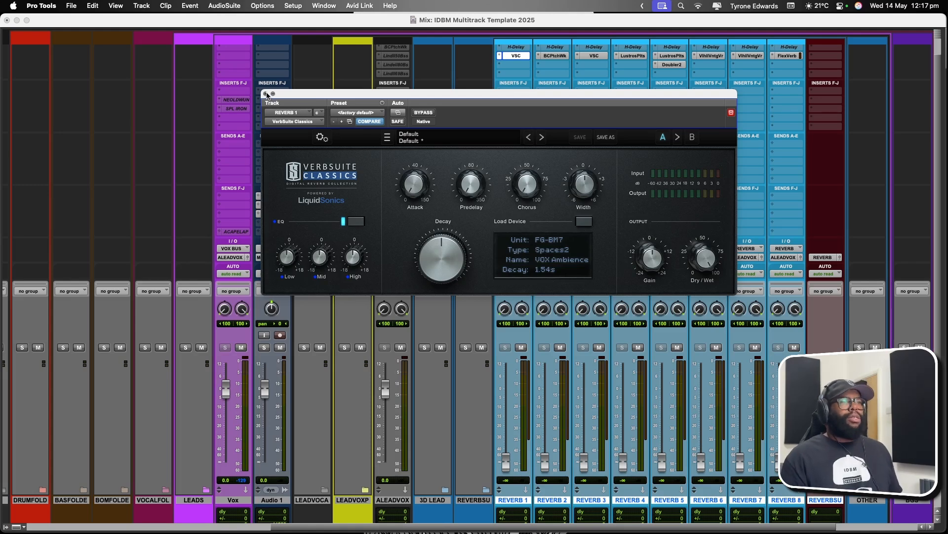
{"action": "mouse_move", "coordinate": [444, 239]}
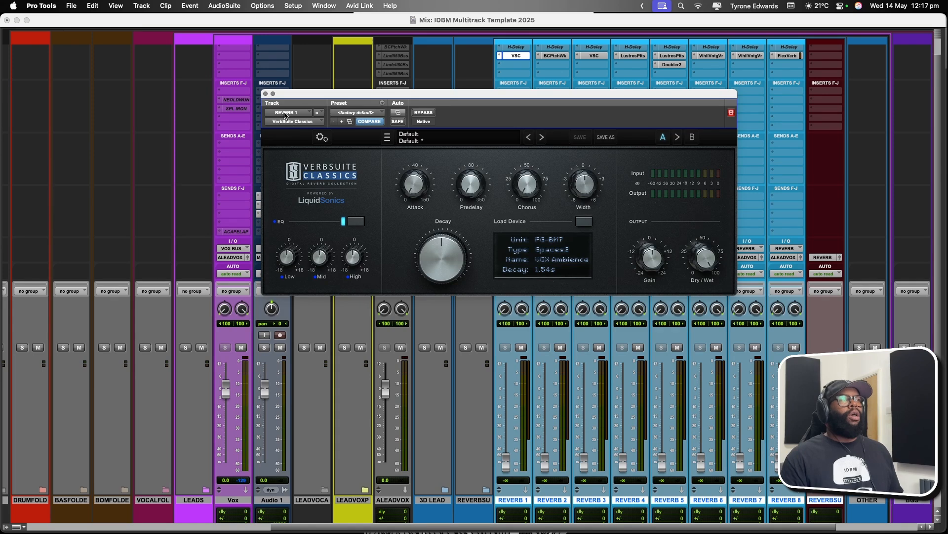
{"action": "left_click", "coordinate": [266, 93]}
- Set the color mode of ValhallaShimmer to dark inside PatchWork on REVERB 2, and close both plugin windows
{"action": "left_click", "coordinate": [547, 56]}
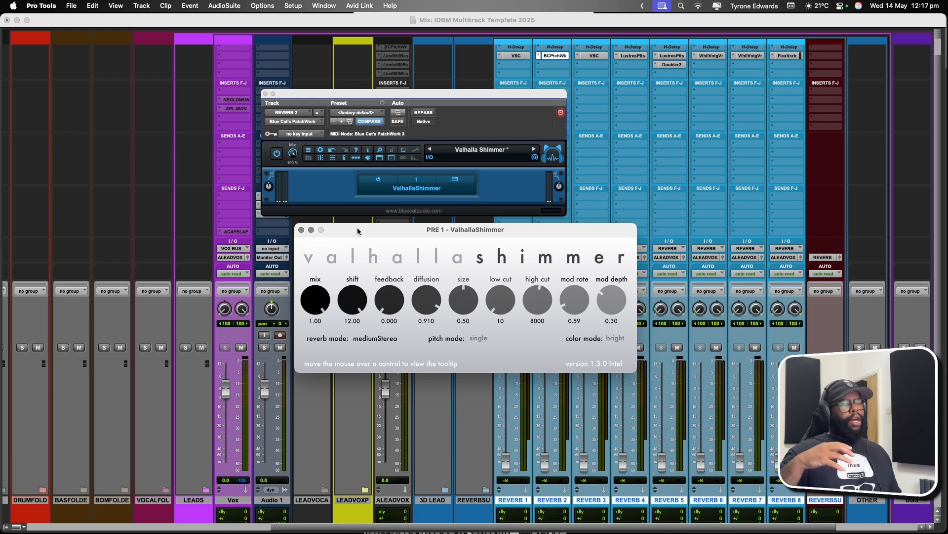
{"action": "left_click", "coordinate": [610, 340]}
{"action": "left_click", "coordinate": [612, 357]}
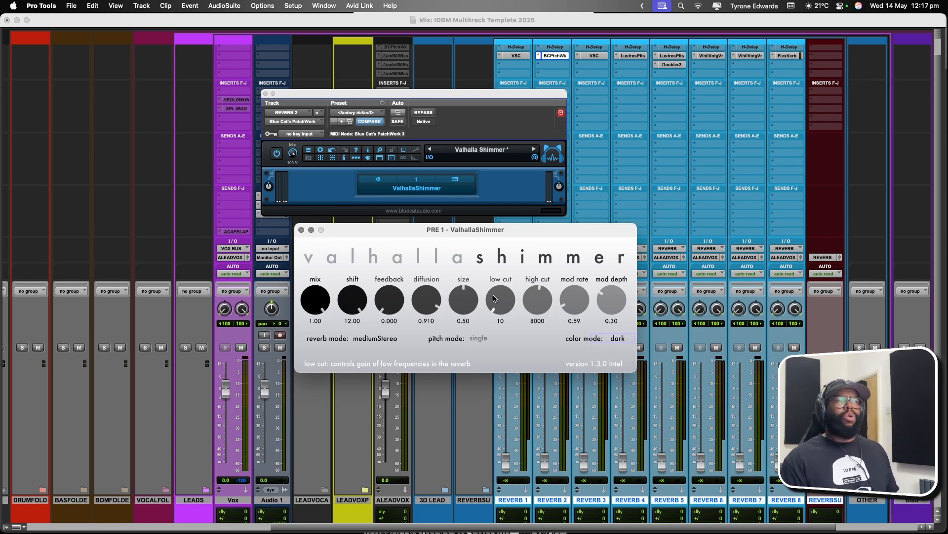
{"action": "left_click", "coordinate": [301, 230]}
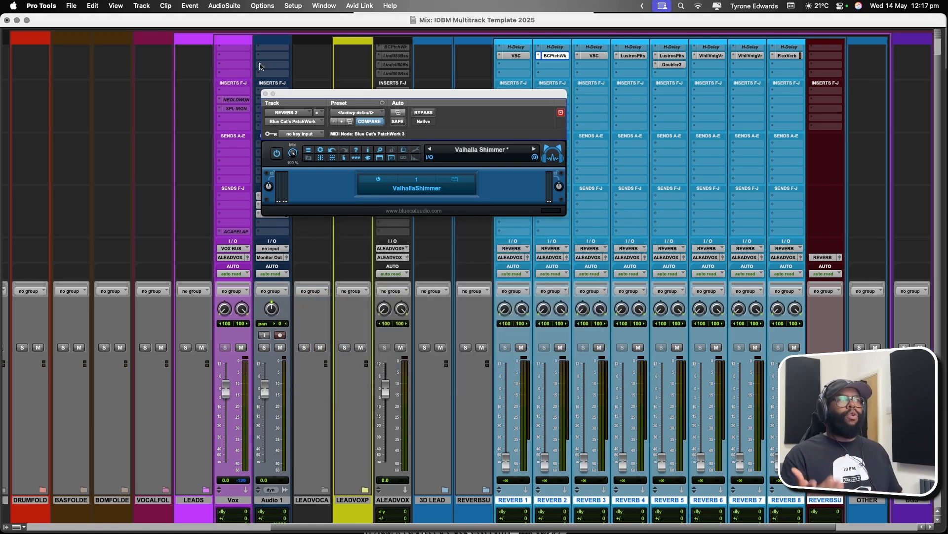
{"action": "left_click", "coordinate": [265, 93]}
- Inspect the device and decay settings of VerbSuite Classics on REVERB 3 and close it
{"action": "left_click", "coordinate": [594, 55]}
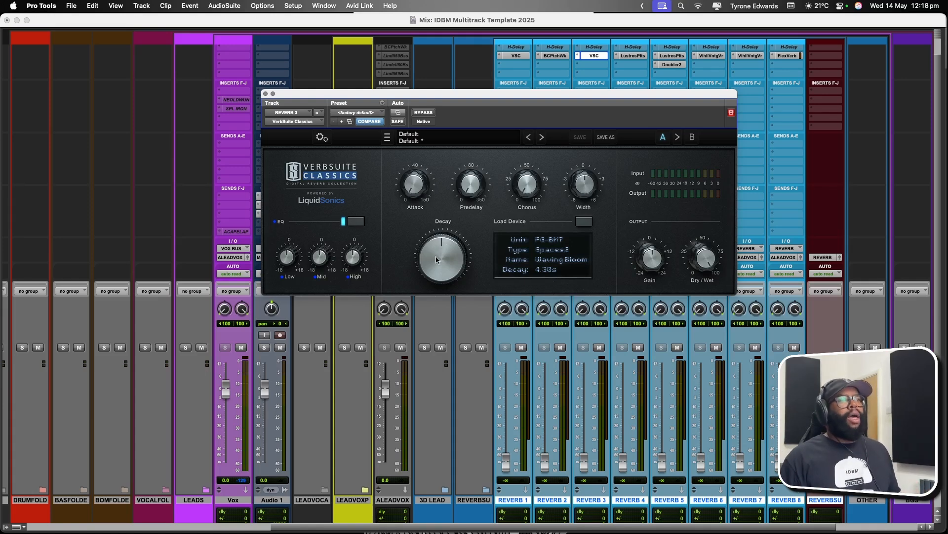
{"action": "mouse_move", "coordinate": [441, 257]}
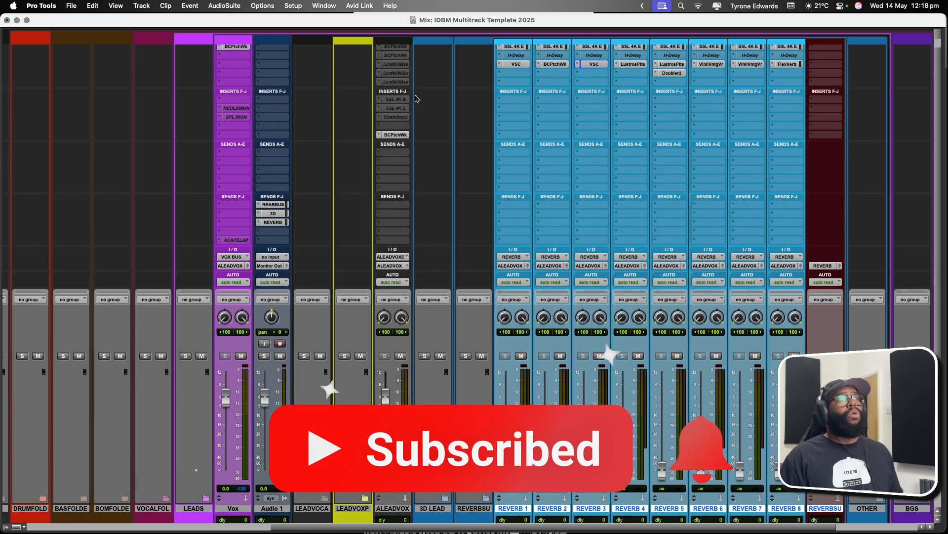
{"action": "scroll", "coordinate": [415, 99], "scroll_direction": "up", "scroll_amount": 1}
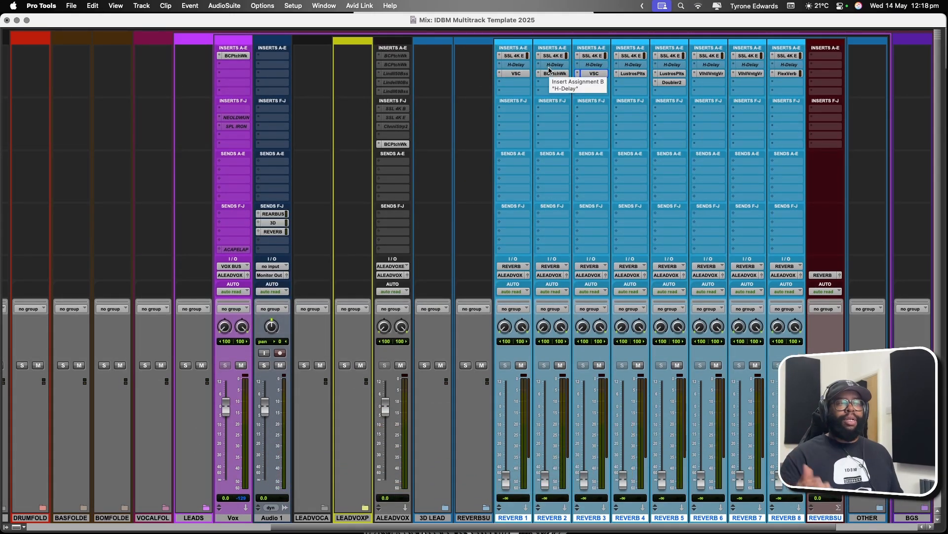
- Inspect the Lustrous Plates settings on REVERB 4 and REVERB 5, along with the Doubler2 on REVERB 5
{"action": "left_click", "coordinate": [626, 74]}
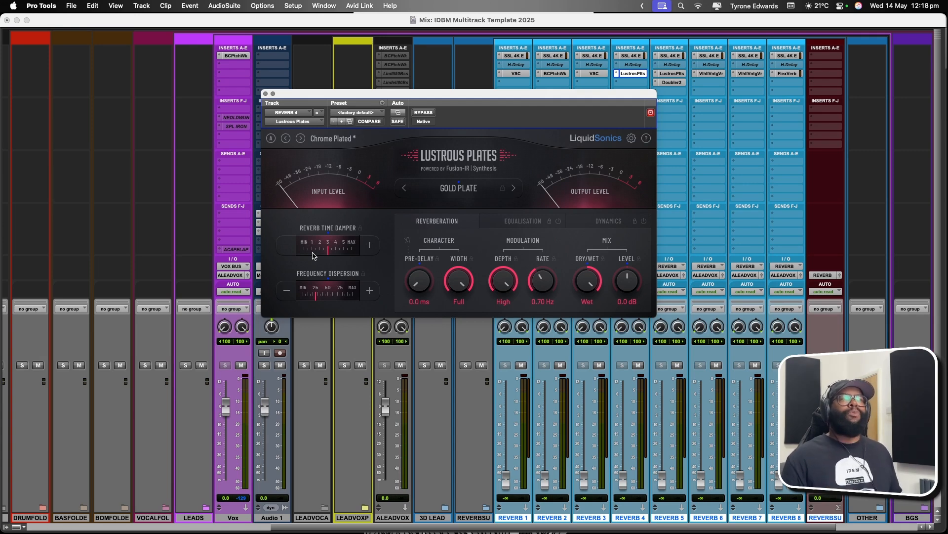
{"action": "left_click", "coordinate": [266, 93]}
{"action": "left_click", "coordinate": [671, 74]}
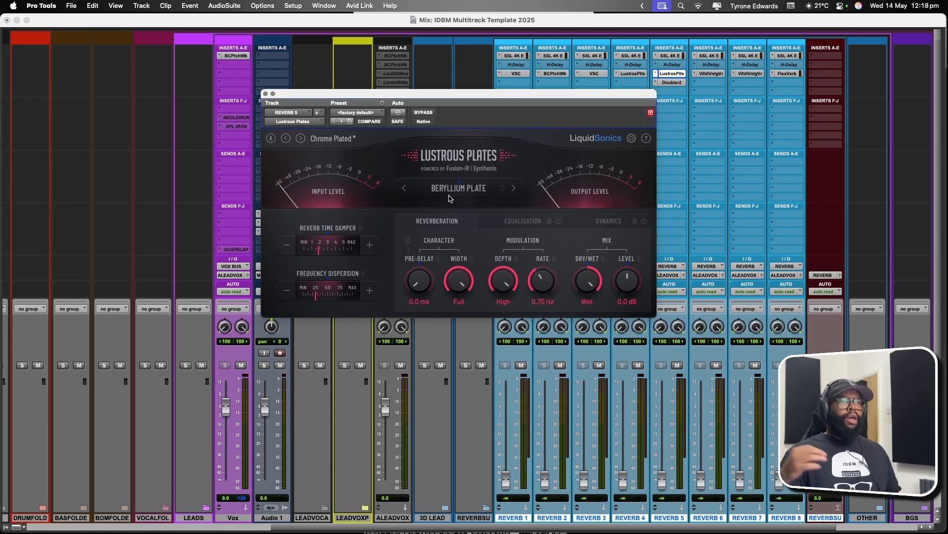
{"action": "left_click", "coordinate": [679, 83]}
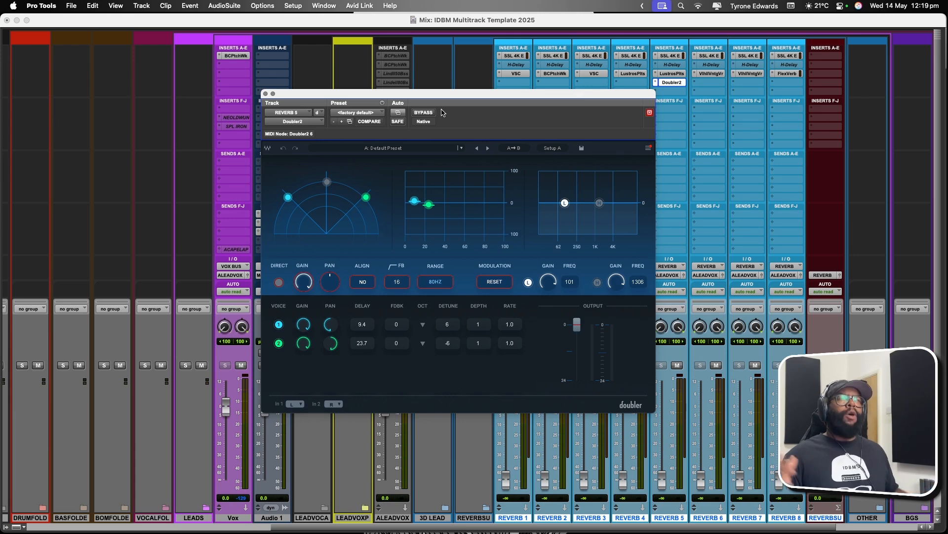
- Inspect the ValhallaVintageVerb settings and available reverb modes on REVERB 6, and close the plugin
{"action": "left_click", "coordinate": [711, 74]}
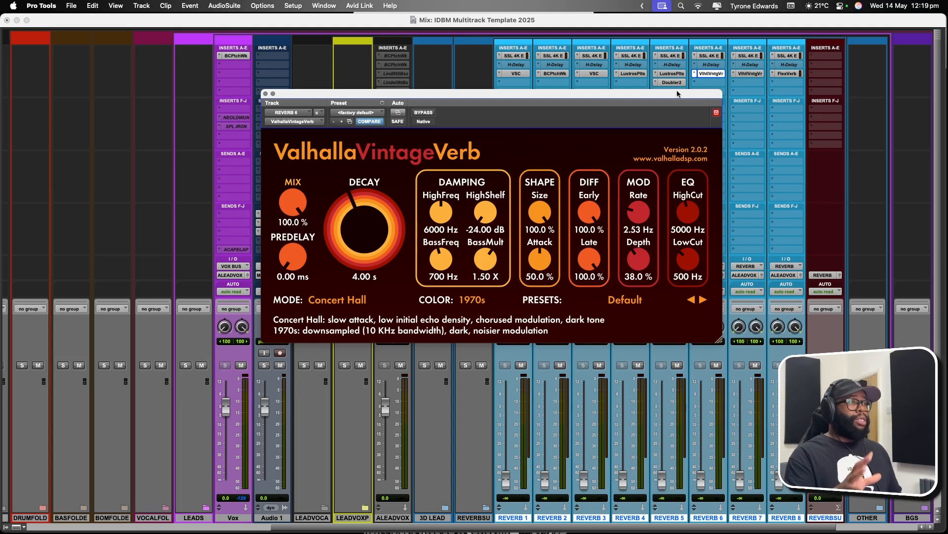
{"action": "left_click", "coordinate": [318, 300]}
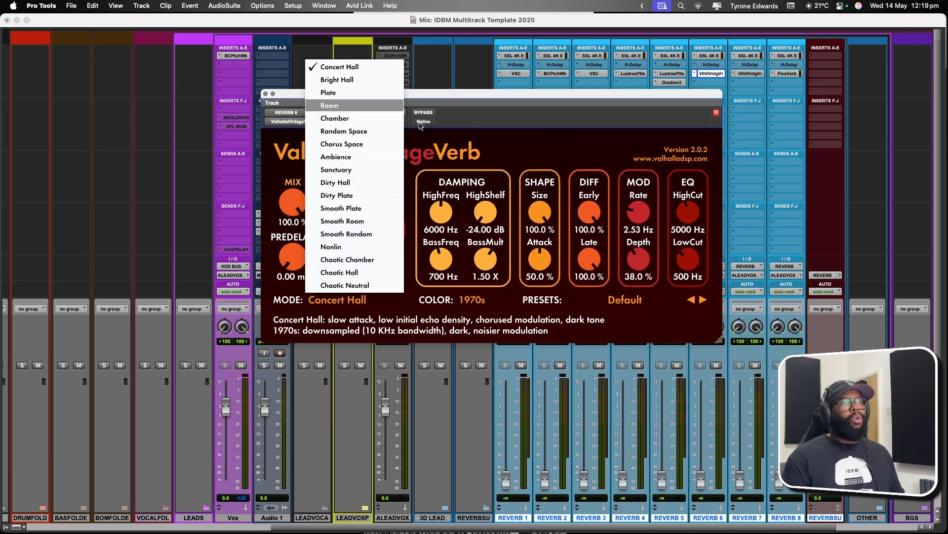
{"action": "left_click", "coordinate": [509, 136]}
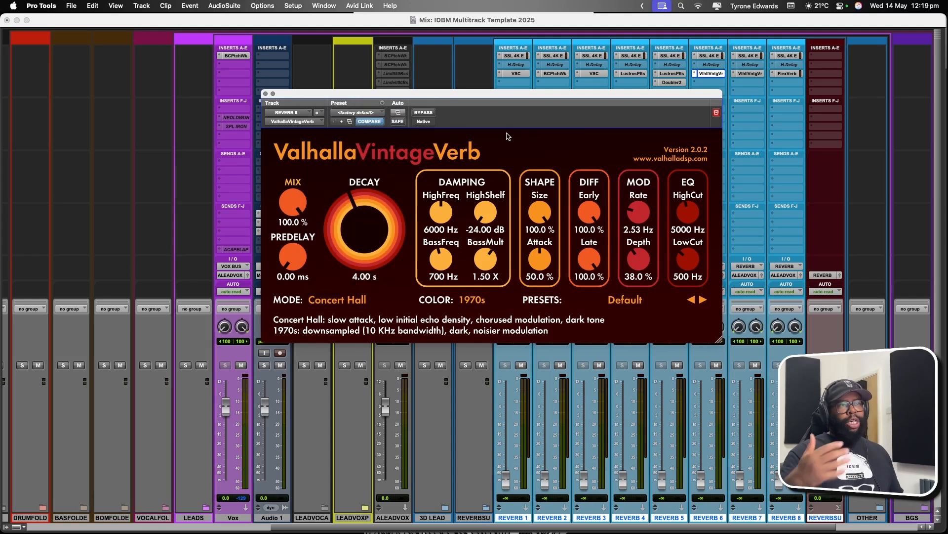
{"action": "left_click", "coordinate": [266, 94]}
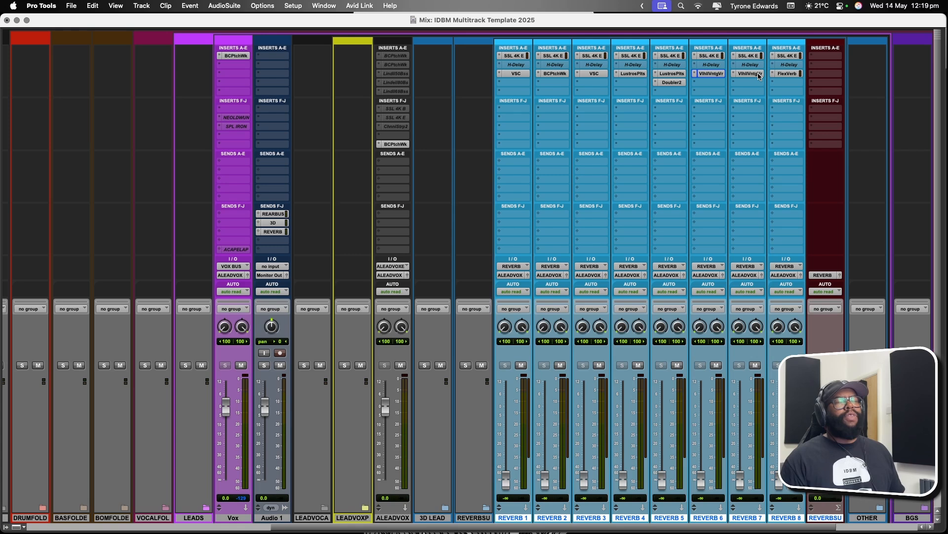
- Inspect the ValhallaVintageVerb settings on REVERB 7 and the SSL FlexVerb settings on REVERB 8, closing each plugin
{"action": "left_click", "coordinate": [759, 75]}
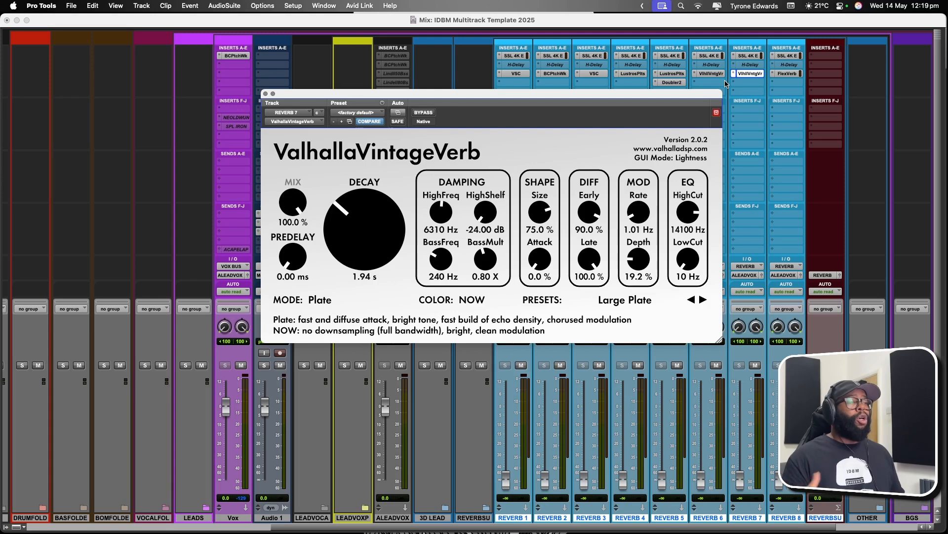
{"action": "left_click", "coordinate": [265, 94]}
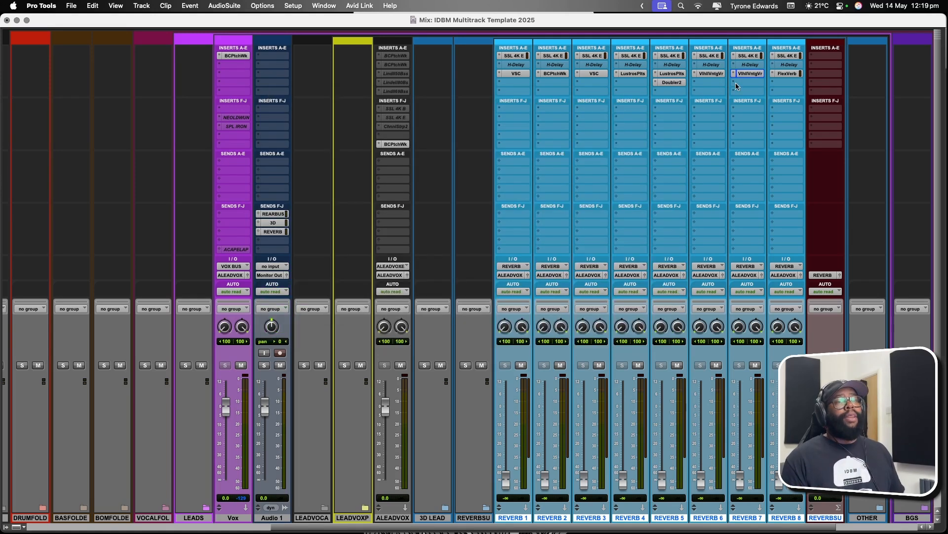
{"action": "left_click", "coordinate": [790, 73]}
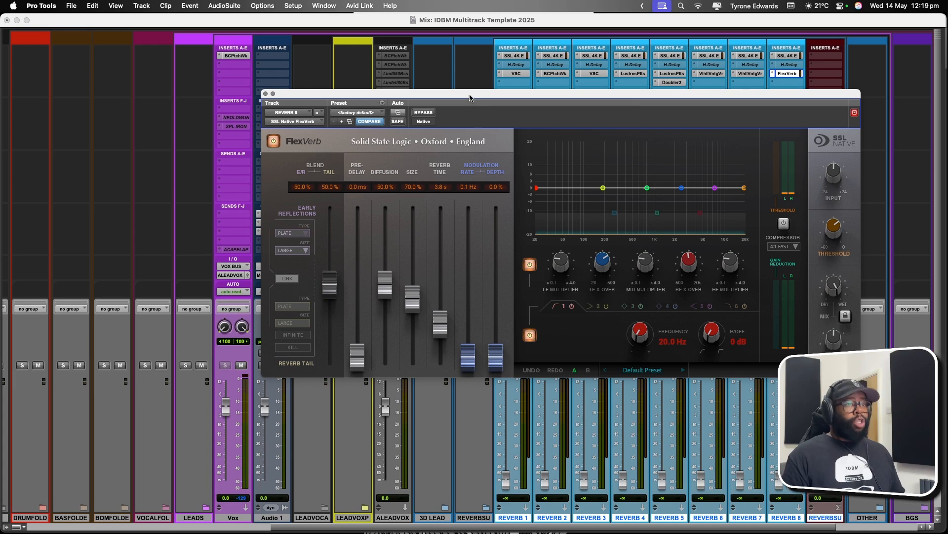
{"action": "left_click_drag", "start_coordinate": [470, 98], "coordinate": [411, 93]}
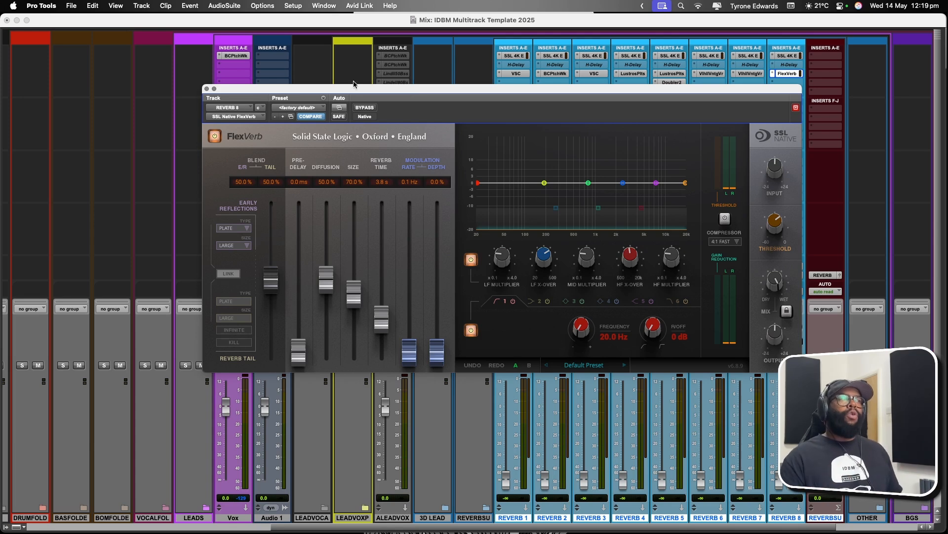
{"action": "left_click", "coordinate": [207, 89]}
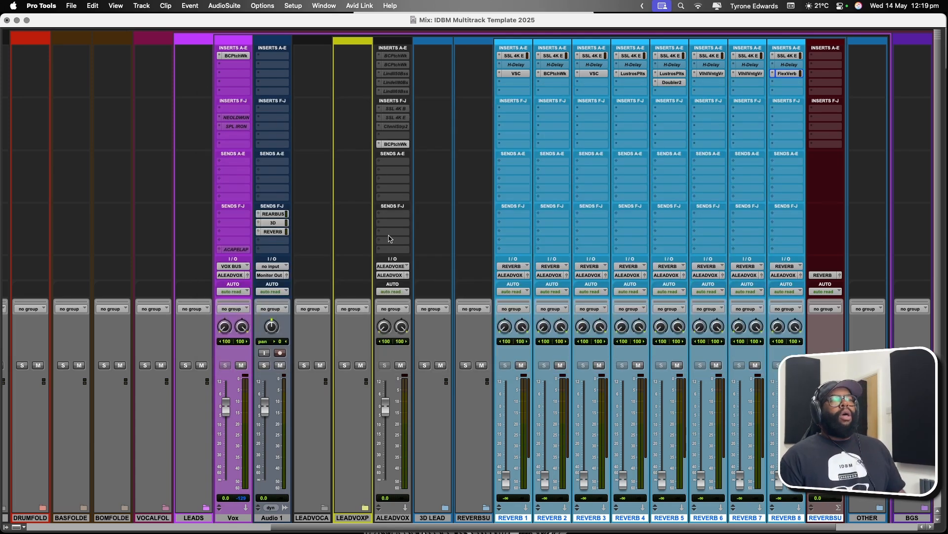
- Collapse the reverb folder, expand the OTHER folder, and select the Slap track
{"action": "scroll", "coordinate": [491, 467], "scroll_direction": "down", "scroll_amount": 3}
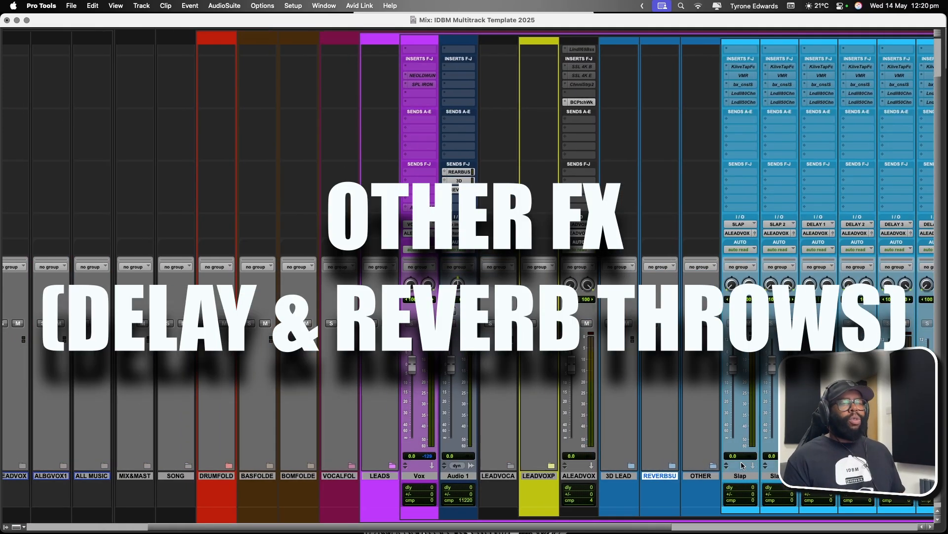
{"action": "scroll", "coordinate": [742, 464], "scroll_direction": "right", "scroll_amount": 10}
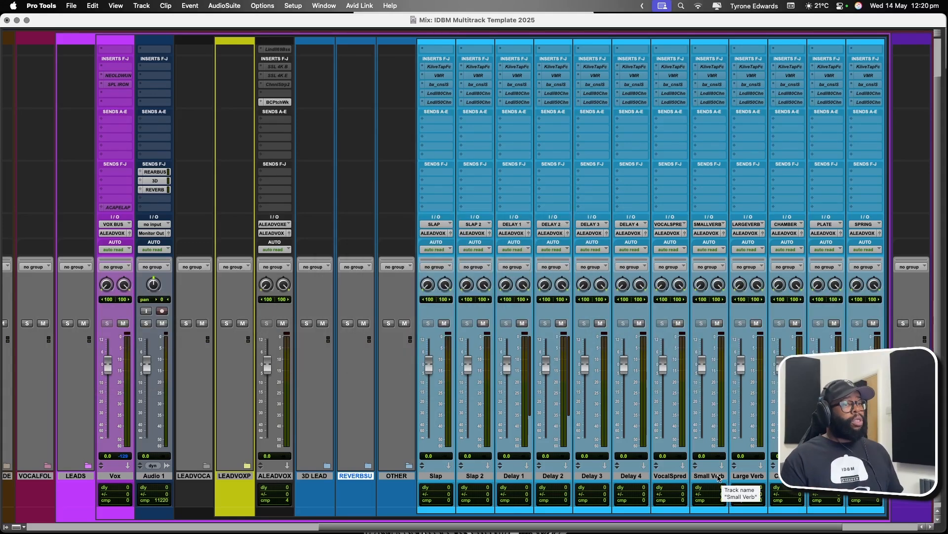
{"action": "left_click", "coordinate": [444, 477]}
- Activate the Repeater insert on Slap to inspect its delay model and rates, and close the plugin
{"action": "scroll", "coordinate": [444, 478], "scroll_direction": "up", "scroll_amount": 3}
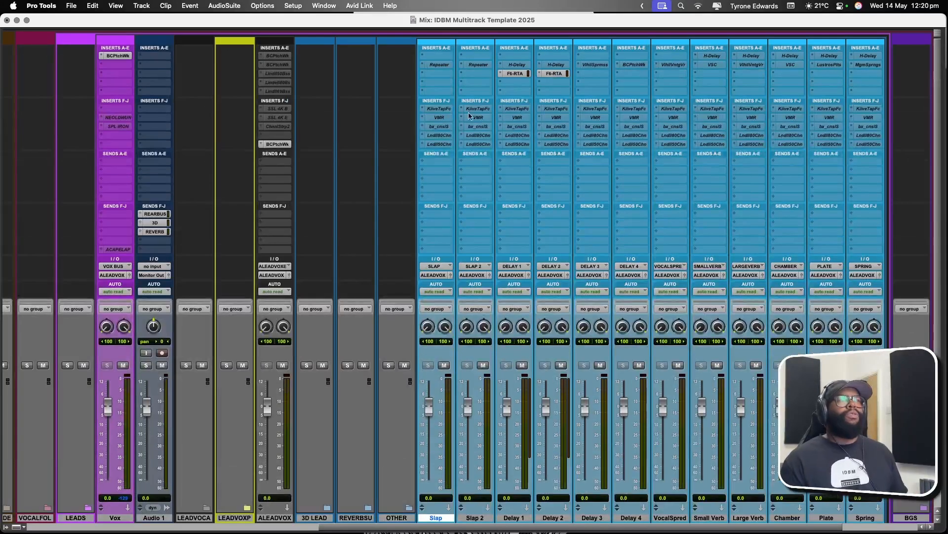
{"action": "right_click", "coordinate": [437, 65]}
{"action": "left_click", "coordinate": [437, 75]}
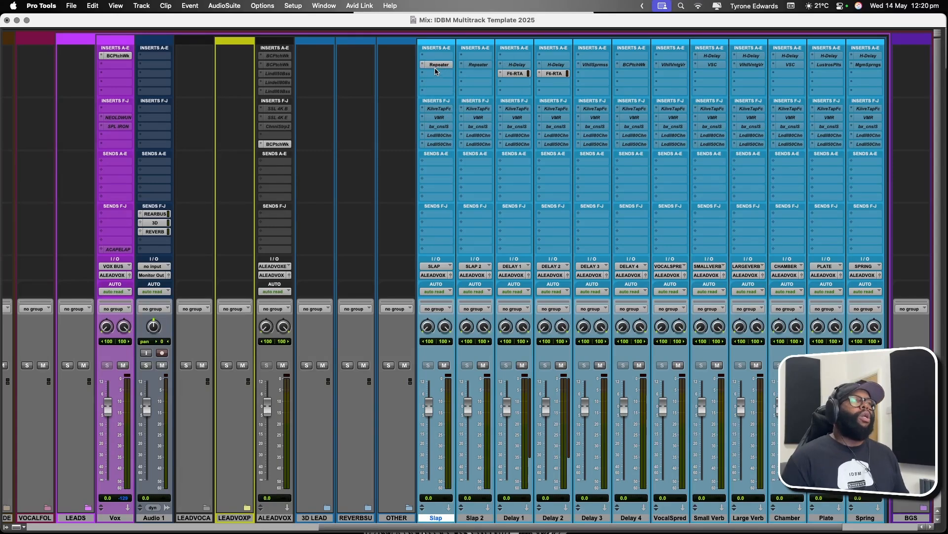
{"action": "left_click", "coordinate": [435, 67]}
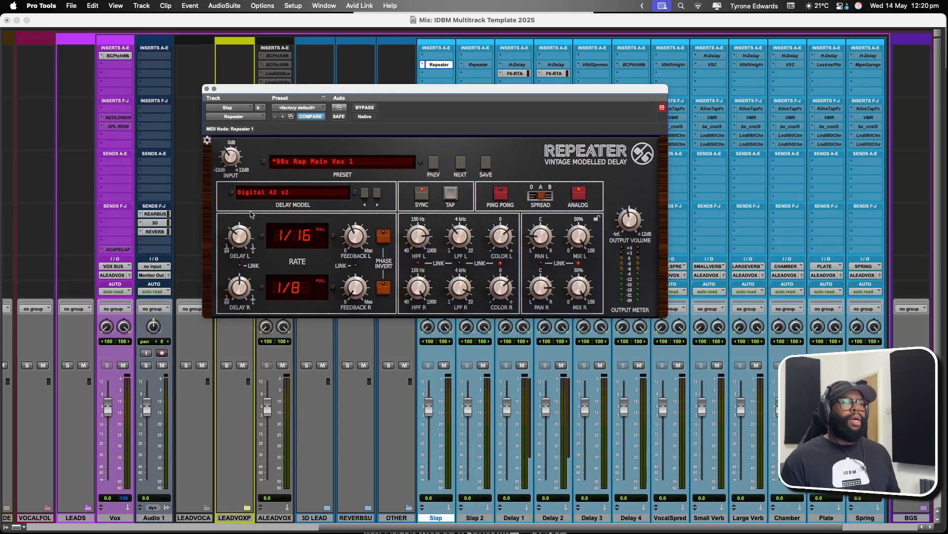
{"action": "left_click", "coordinate": [206, 89]}
- Temporarily activate the Repeater insert on Slap 2 to inspect its delay settings, and make it inactive again
{"action": "right_click", "coordinate": [470, 65]}
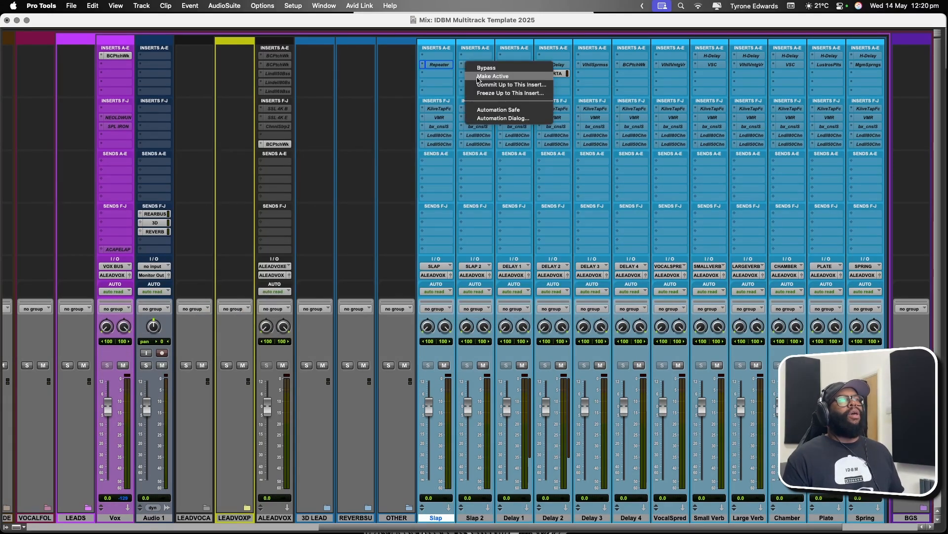
{"action": "left_click", "coordinate": [476, 76]}
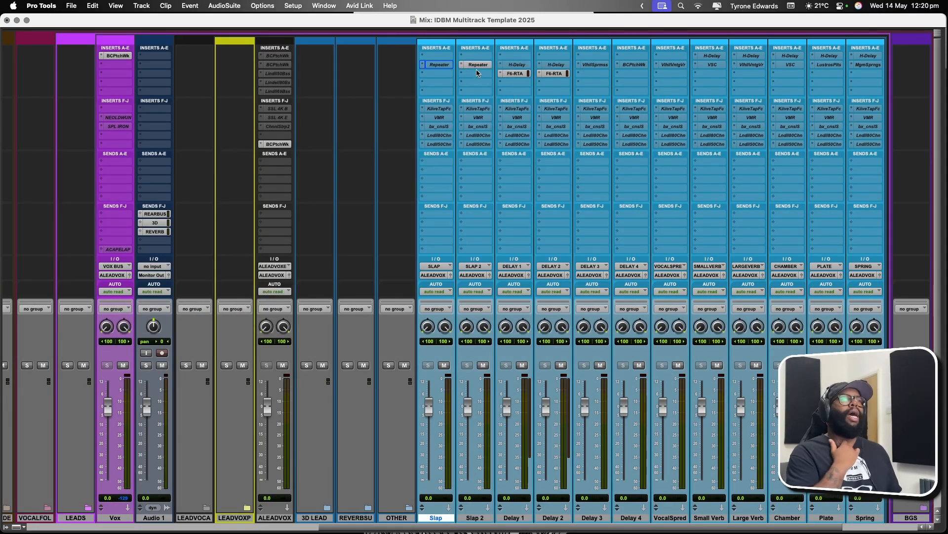
{"action": "left_click", "coordinate": [475, 64]}
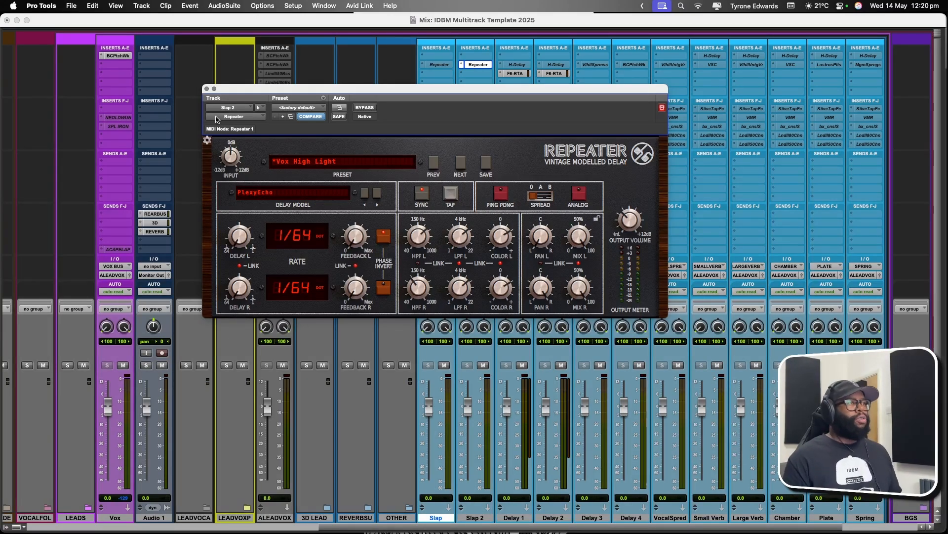
{"action": "left_click", "coordinate": [206, 89]}
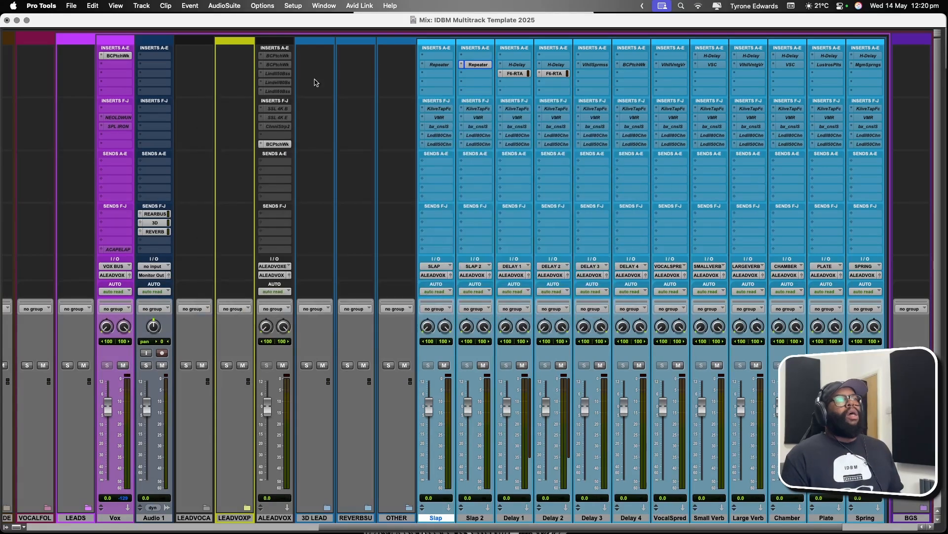
{"action": "right_click", "coordinate": [470, 65]}
{"action": "left_click", "coordinate": [474, 77]}
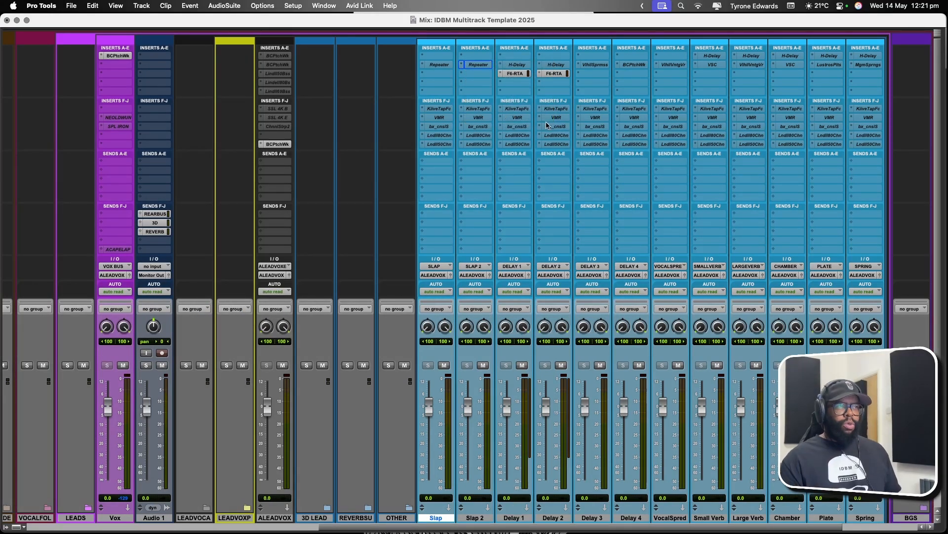
- Temporarily activate the H-Delay insert on Delay 1 to inspect its delay time and filters, and make it inactive again
{"action": "right_click", "coordinate": [517, 73]}
{"action": "left_click", "coordinate": [531, 77]}
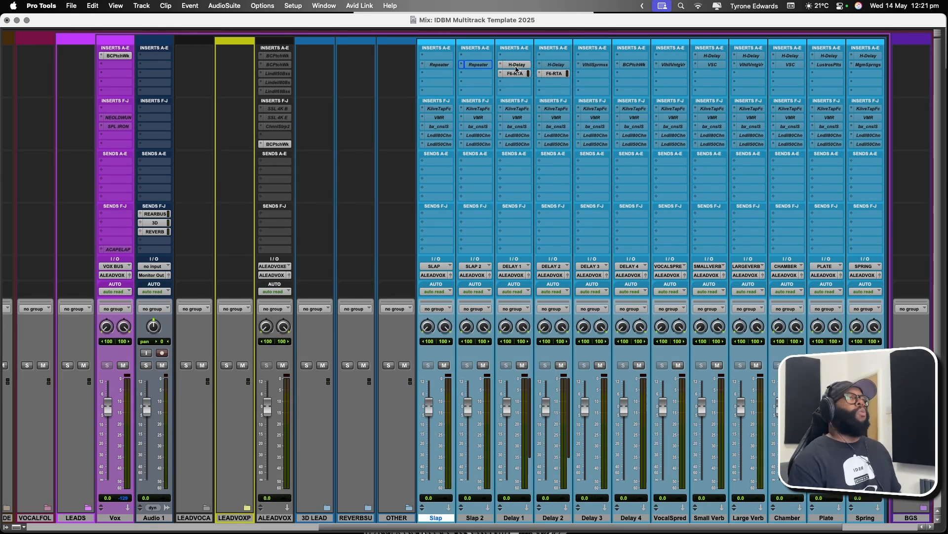
{"action": "left_click", "coordinate": [517, 65]}
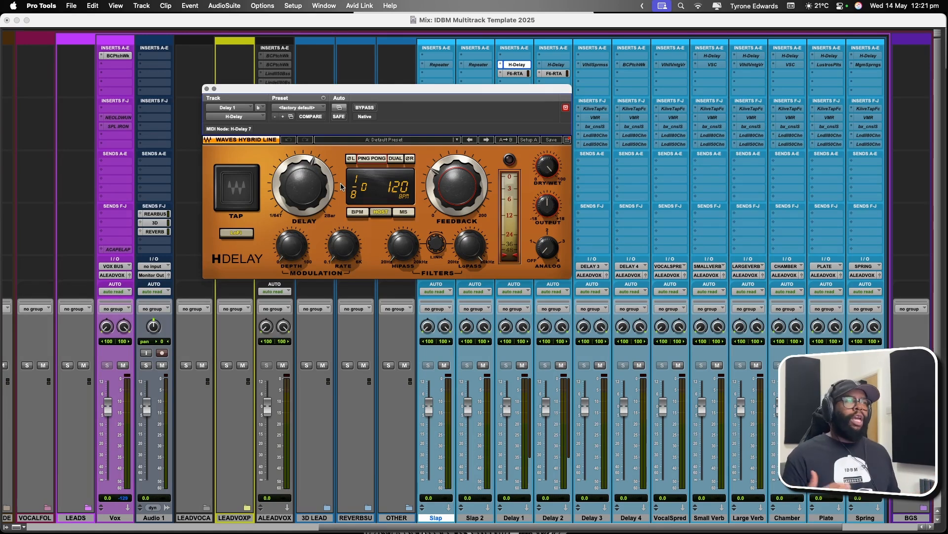
{"action": "left_click", "coordinate": [207, 89]}
{"action": "right_click", "coordinate": [514, 65]}
{"action": "left_click", "coordinate": [515, 77]}
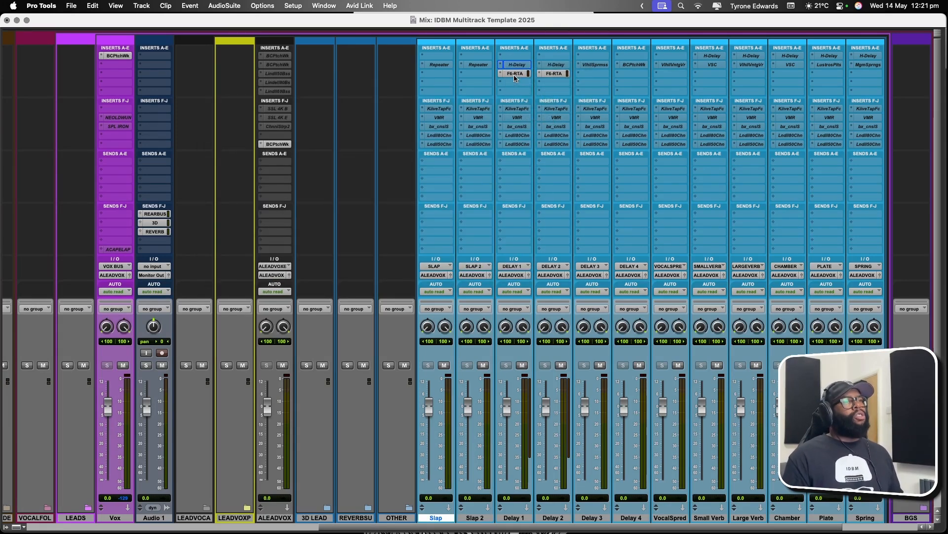
- Temporarily activate the H-Delay insert on Delay 2 to inspect it and the F6-RTA equalizer, and make H-Delay inactive again
{"action": "right_click", "coordinate": [553, 66]}
{"action": "left_click", "coordinate": [553, 75]}
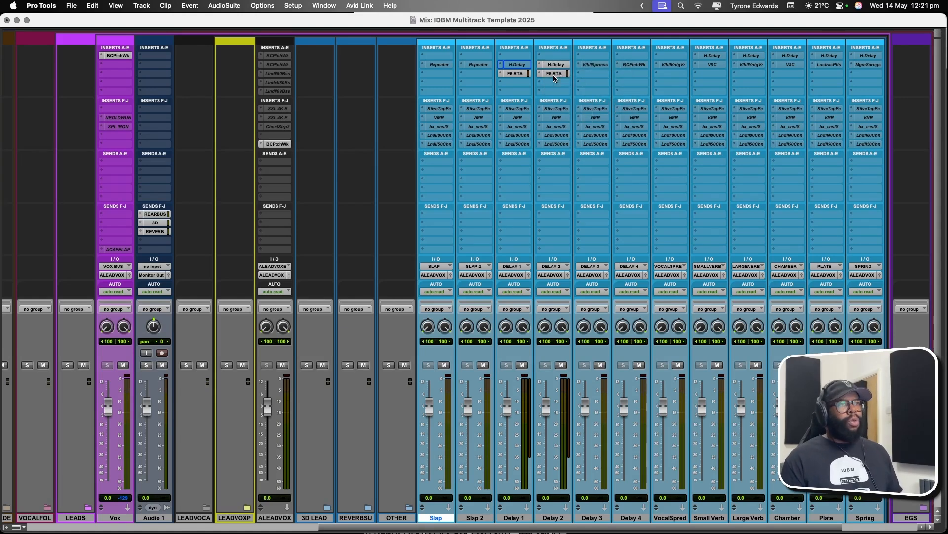
{"action": "left_click", "coordinate": [555, 65]}
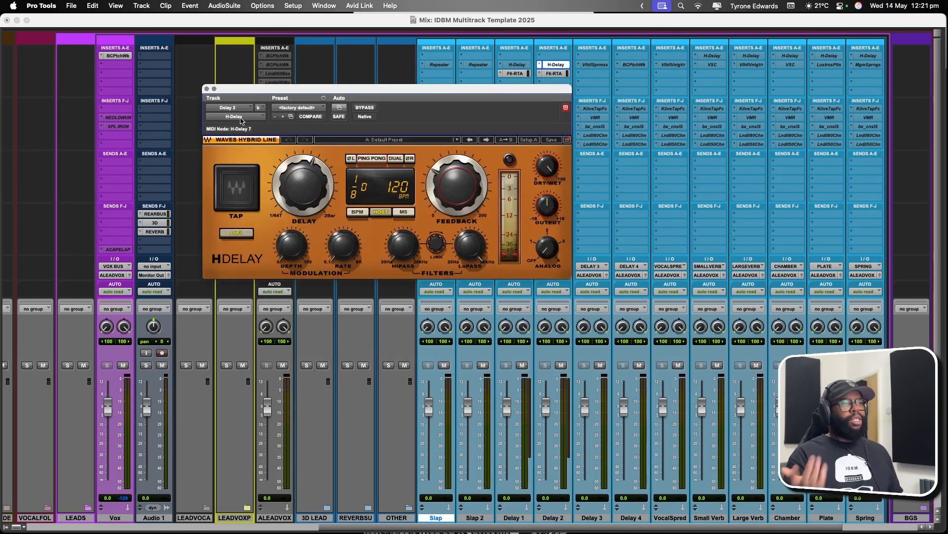
{"action": "left_click", "coordinate": [207, 89]}
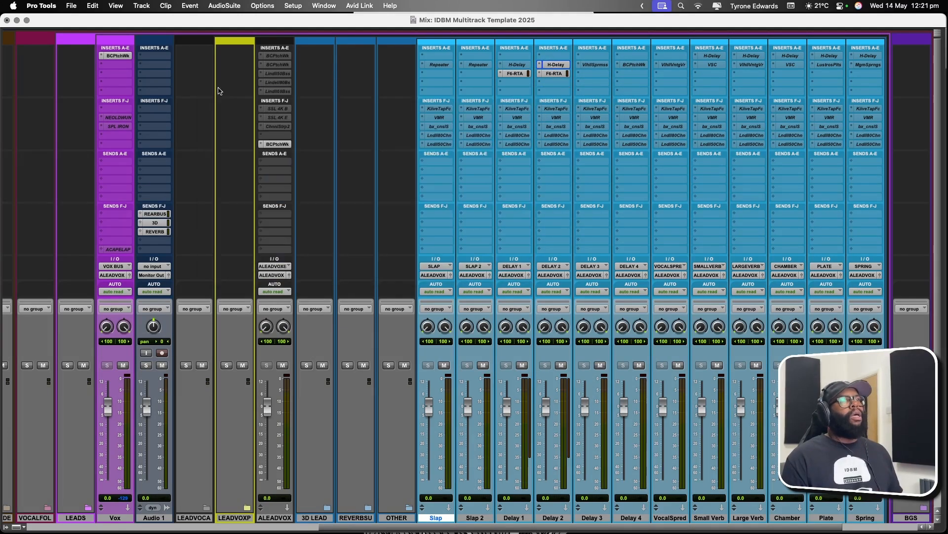
{"action": "left_click", "coordinate": [554, 74]}
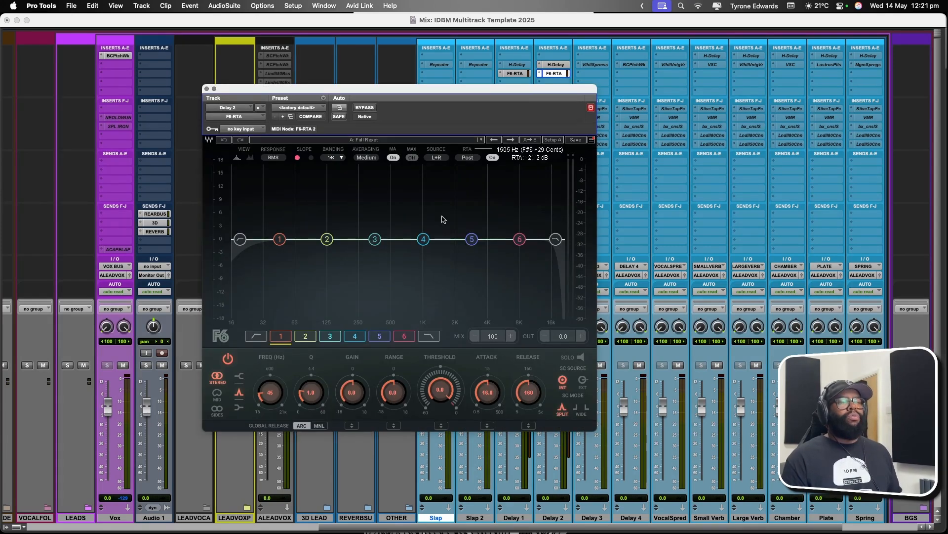
{"action": "left_click", "coordinate": [207, 88]}
{"action": "left_click", "coordinate": [559, 63], "text": "ctrl+super"}
- Temporarily activate the ValhallaSupermassive insert on Delay 3 to inspect its delay settings, and make it inactive again
{"action": "right_click", "coordinate": [580, 65]}
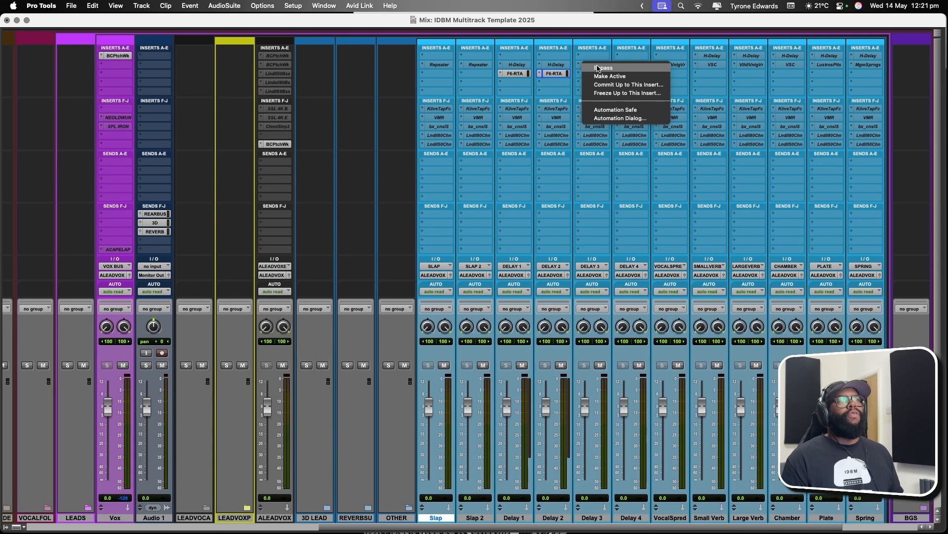
{"action": "left_click", "coordinate": [597, 76]}
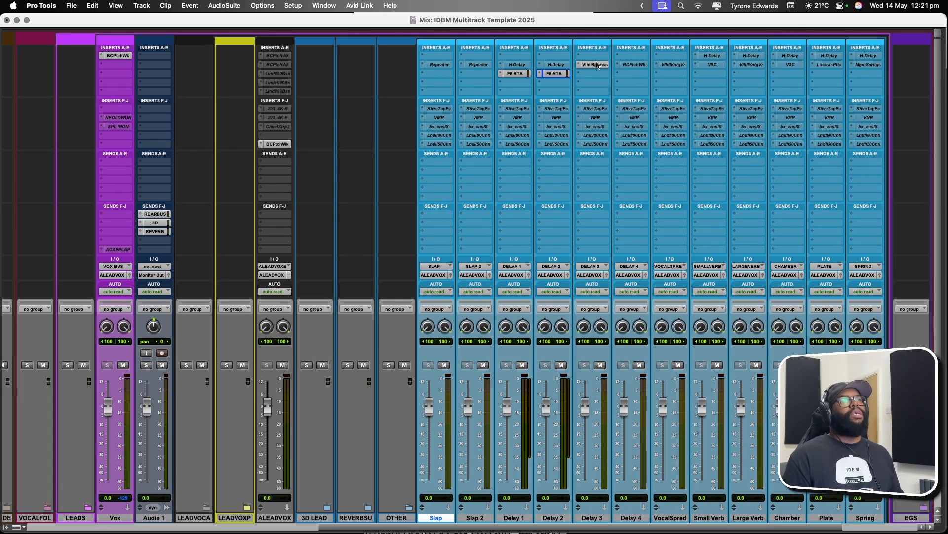
{"action": "left_click", "coordinate": [597, 64]}
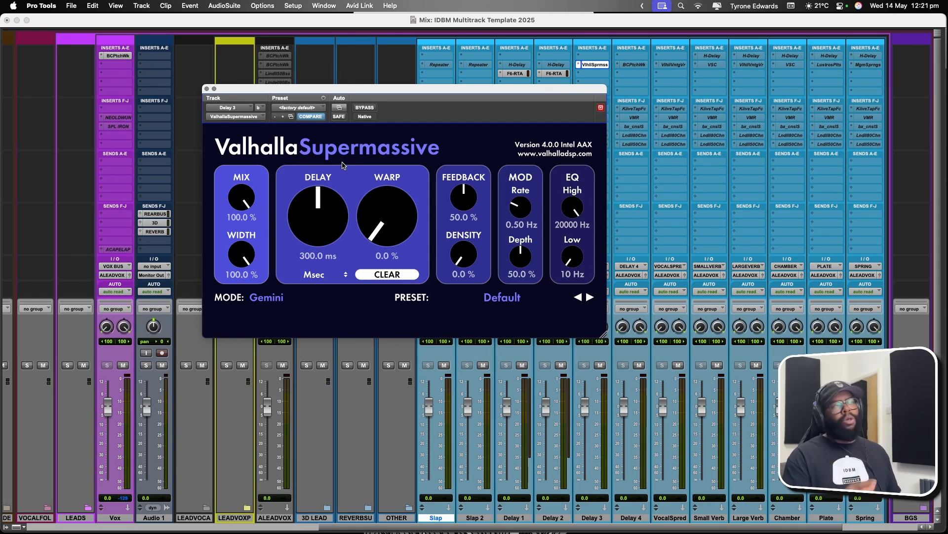
{"action": "left_click", "coordinate": [206, 88]}
- Temporarily activate the PatchWork insert on Delay 4 to inspect its hosted ValhallaDelay plugin, and make it inactive again
{"action": "right_click", "coordinate": [631, 66]}
{"action": "left_click", "coordinate": [631, 73]}
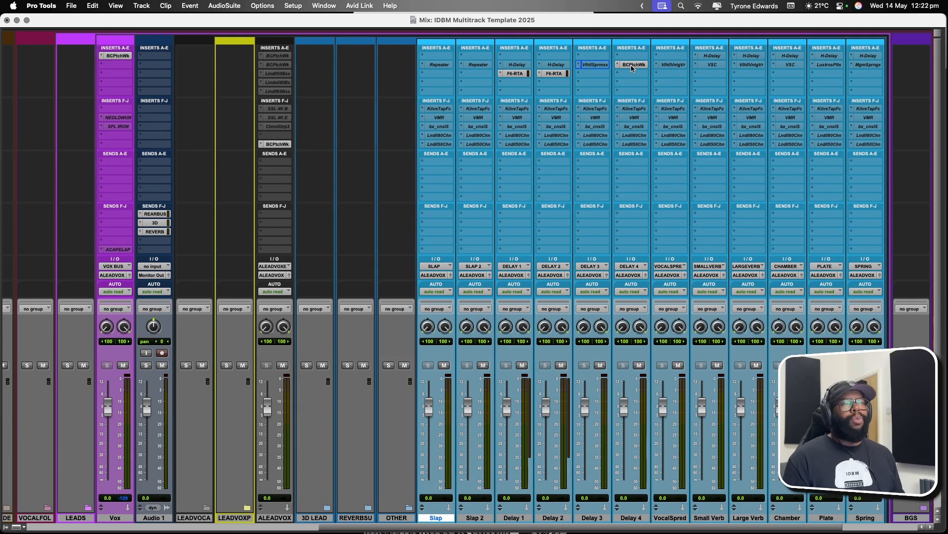
{"action": "left_click", "coordinate": [632, 66]}
{"action": "left_click", "coordinate": [397, 175]}
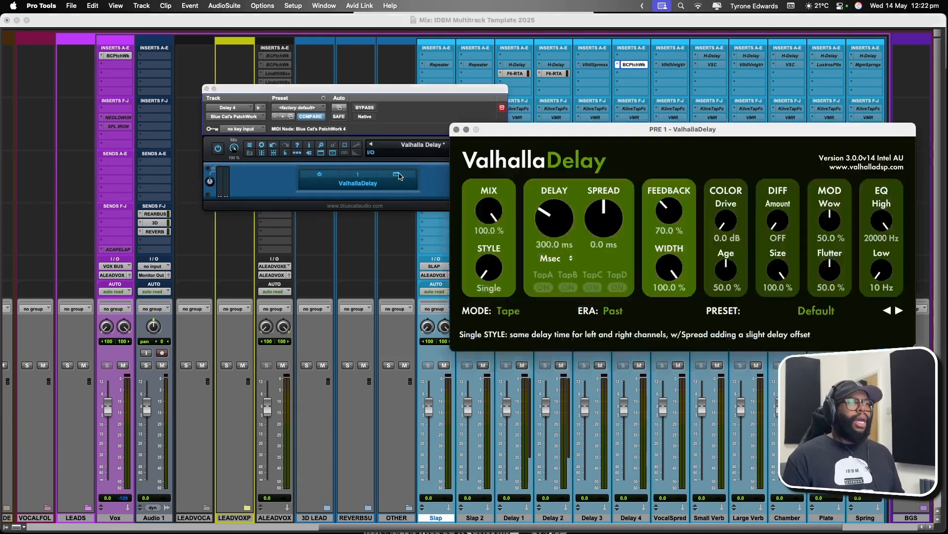
{"action": "left_click_drag", "start_coordinate": [554, 134], "coordinate": [332, 136]}
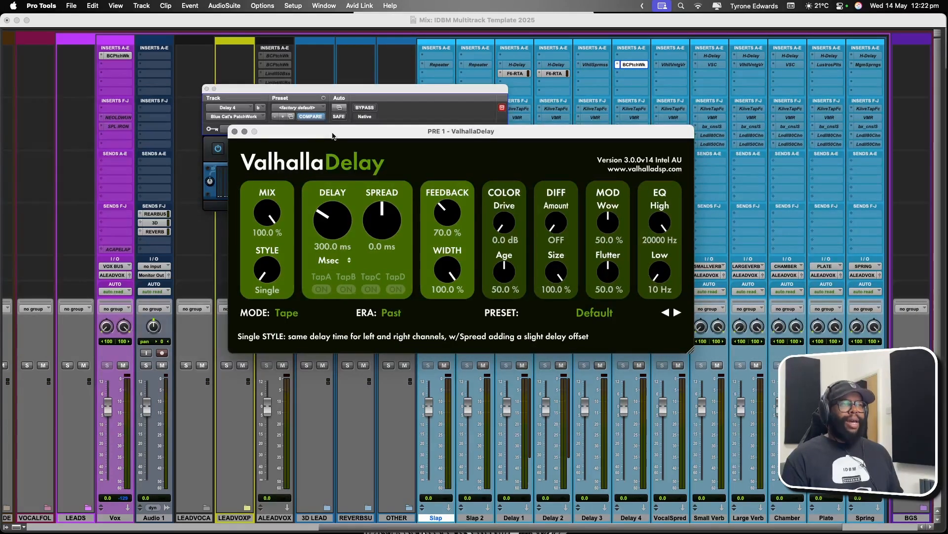
{"action": "left_click", "coordinate": [235, 131]}
{"action": "left_click", "coordinate": [207, 88]}
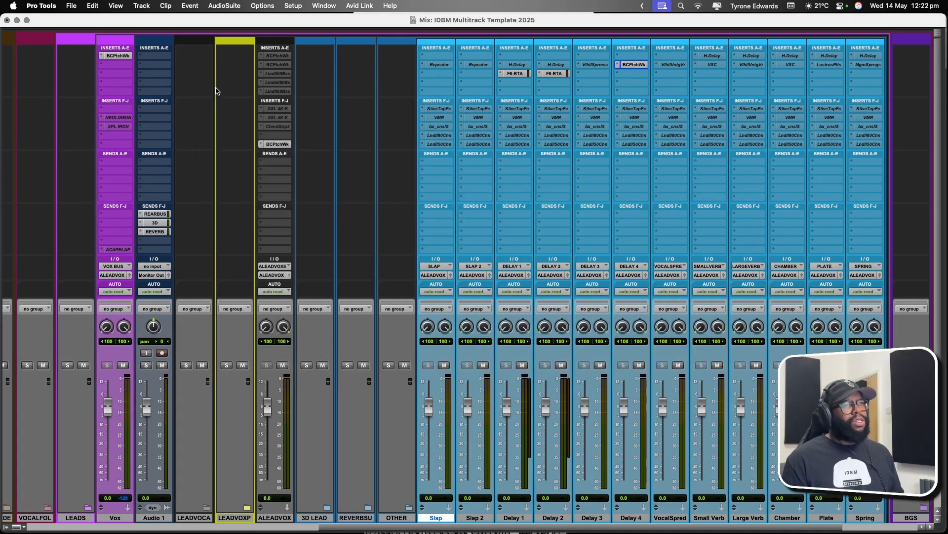
{"action": "right_click", "coordinate": [640, 65]}
{"action": "left_click", "coordinate": [642, 75]}
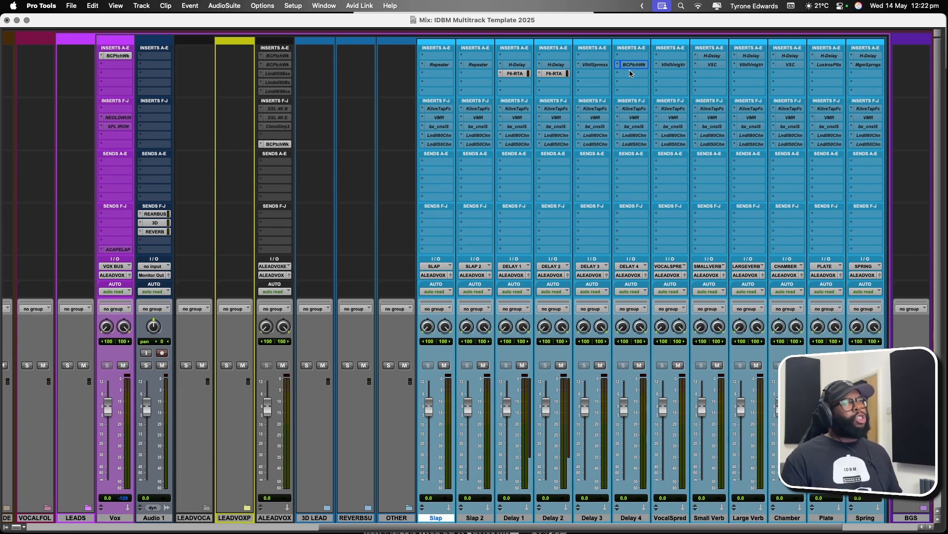
- Temporarily activate the ValhallaVintageVerb insert on the Vocal Spread track to inspect its reverb settings, and make it inactive again
{"action": "scroll", "coordinate": [629, 69], "scroll_direction": "right", "scroll_amount": 3}
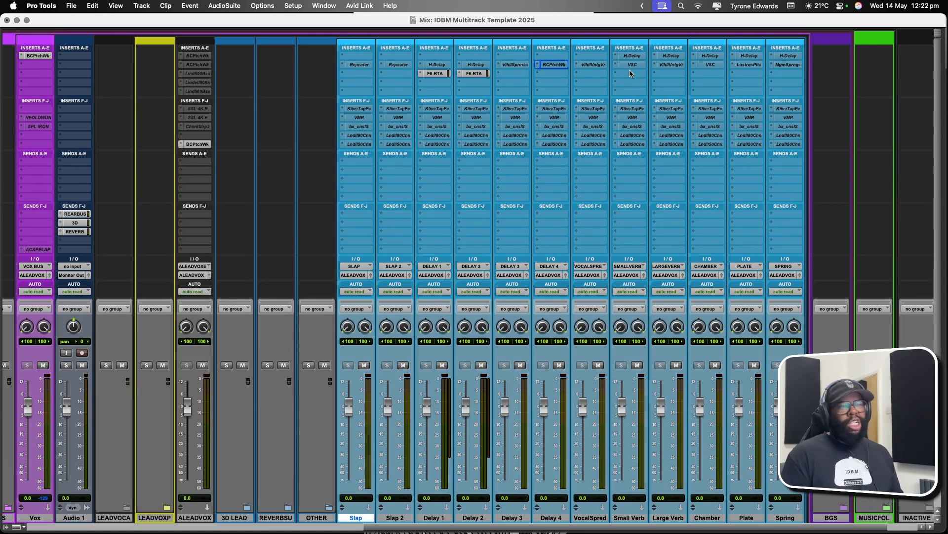
{"action": "right_click", "coordinate": [584, 65]}
{"action": "left_click", "coordinate": [588, 77]}
{"action": "left_click", "coordinate": [593, 65]}
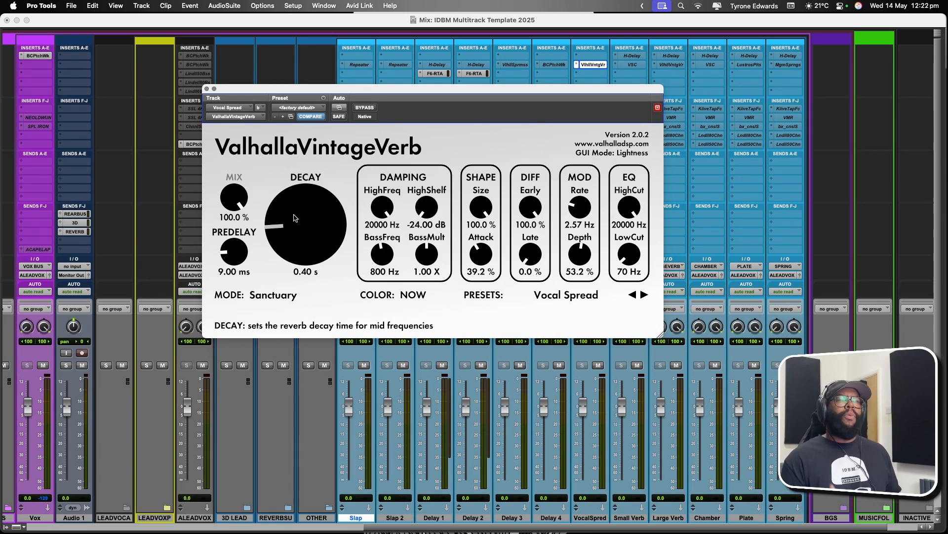
{"action": "left_click", "coordinate": [207, 88]}
- Temporarily activate the VerbSuite Classics insert on Small Verb to inspect its loaded ambience and decay, and make it inactive again
{"action": "right_click", "coordinate": [620, 65]}
{"action": "left_click", "coordinate": [630, 77]}
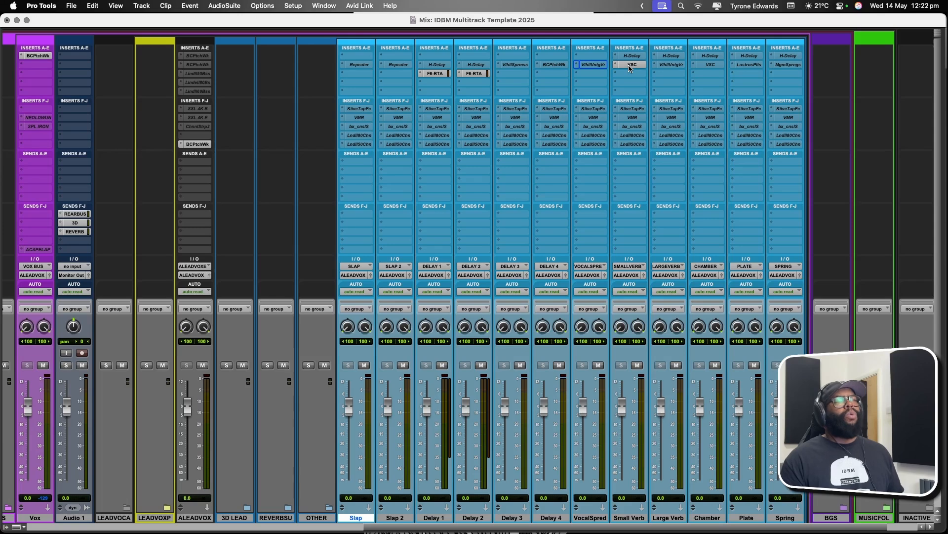
{"action": "left_click", "coordinate": [629, 65]}
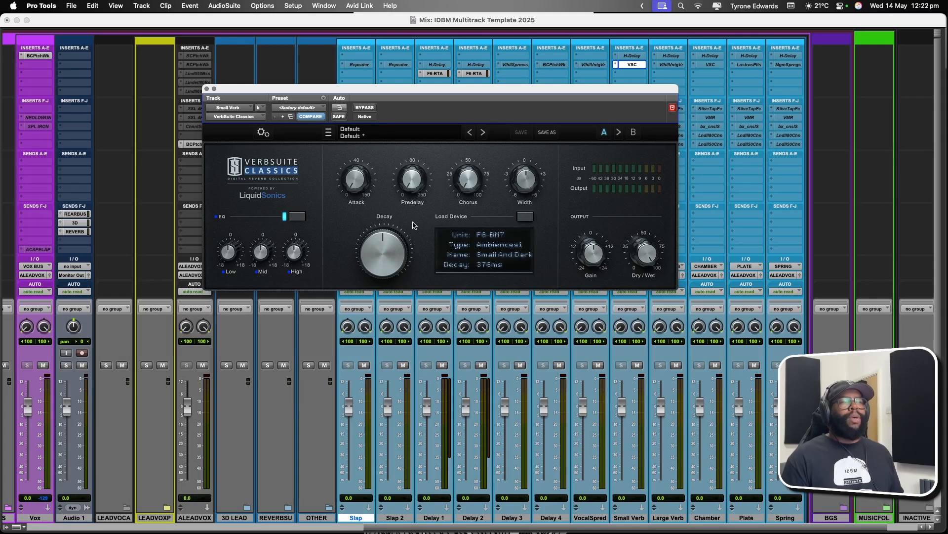
{"action": "left_click", "coordinate": [207, 88]}
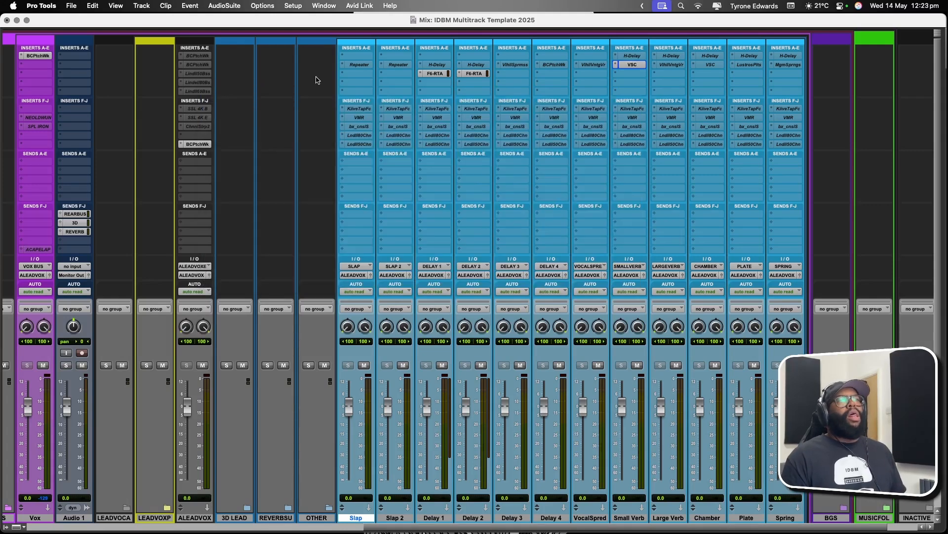
{"action": "right_click", "coordinate": [631, 65]}
{"action": "left_click", "coordinate": [631, 76]}
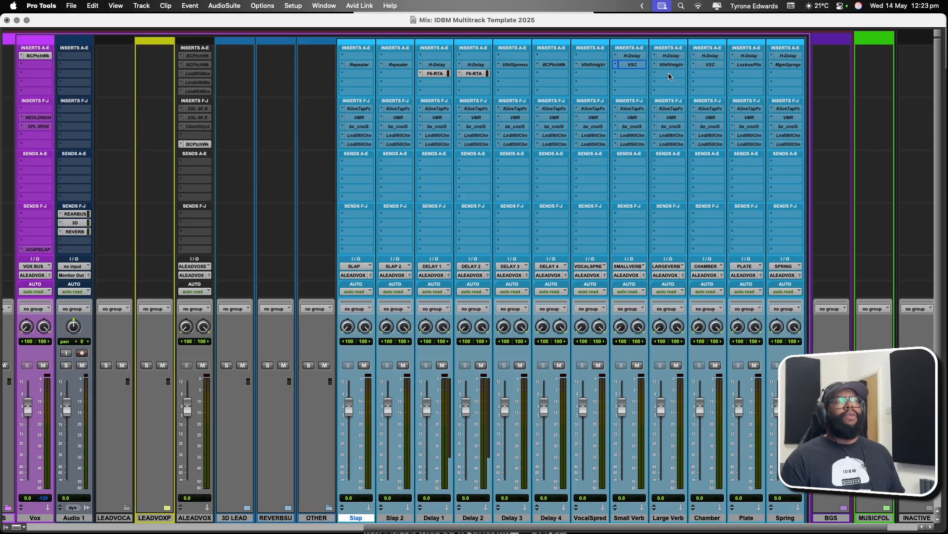
- Temporarily activate the ValhallaVintageVerb insert on Large Verb to inspect its mode and decay, and make it inactive again
{"action": "right_click", "coordinate": [675, 65]}
{"action": "left_click", "coordinate": [675, 76]}
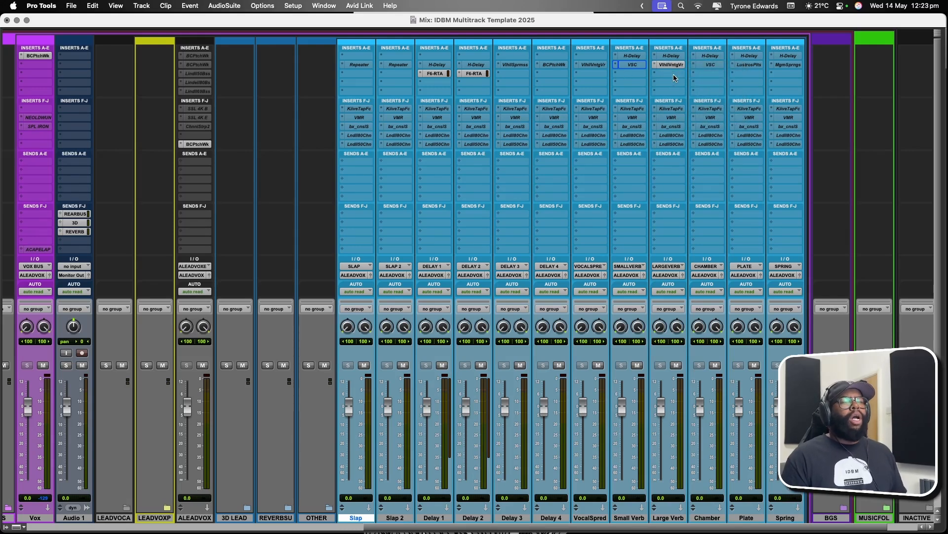
{"action": "left_click", "coordinate": [672, 64]}
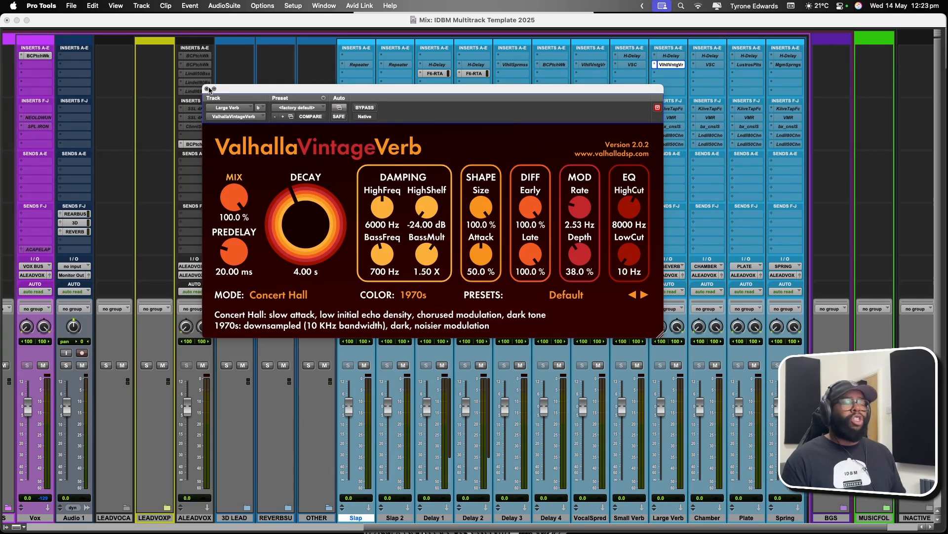
{"action": "left_click", "coordinate": [207, 89]}
{"action": "right_click", "coordinate": [661, 65]}
{"action": "left_click", "coordinate": [665, 76]}
- Activate the VerbSuite Classics insert on Chamber to inspect its loaded chamber reverb, and close the plugin
{"action": "right_click", "coordinate": [699, 65]}
{"action": "left_click", "coordinate": [710, 77]}
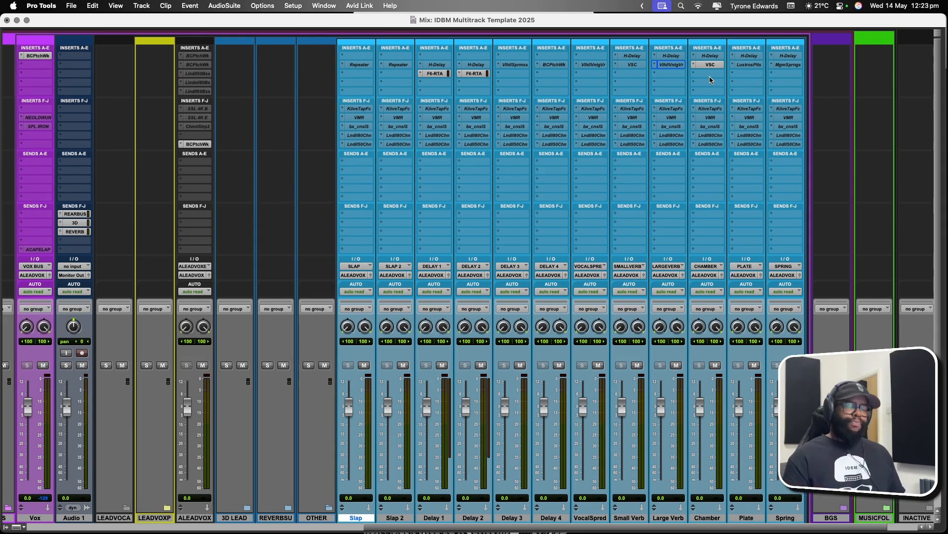
{"action": "left_click", "coordinate": [708, 66]}
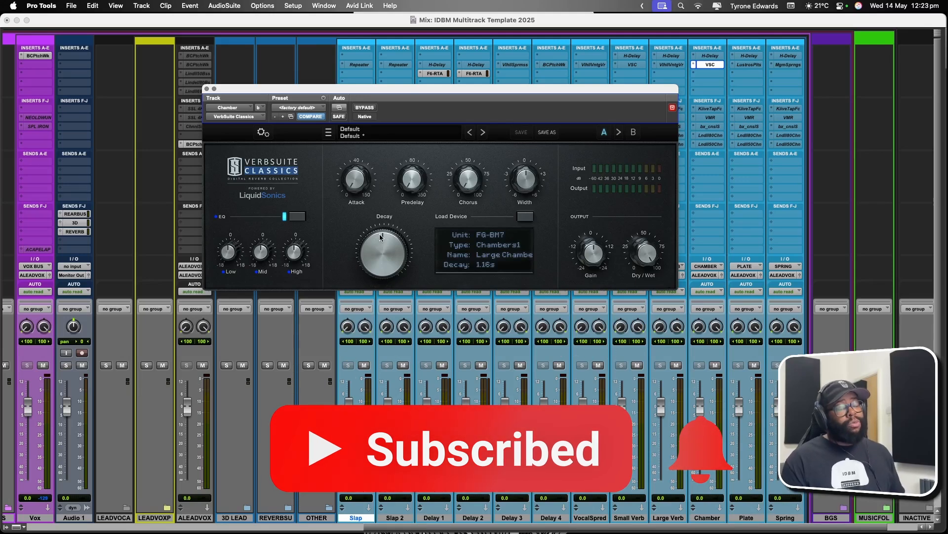
{"action": "left_click", "coordinate": [207, 89]}
- Activate the Lustrous Plates insert on Plate, keep the Chrome Plate model, inspect the equalisation and dynamics settings, and close the plugin
{"action": "right_click", "coordinate": [754, 68]}
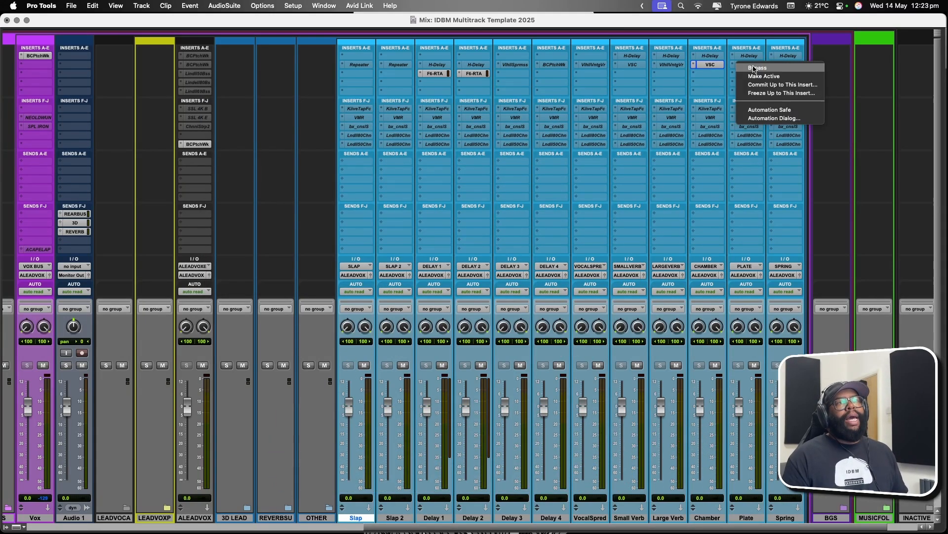
{"action": "left_click", "coordinate": [755, 76]}
{"action": "left_click", "coordinate": [749, 65]}
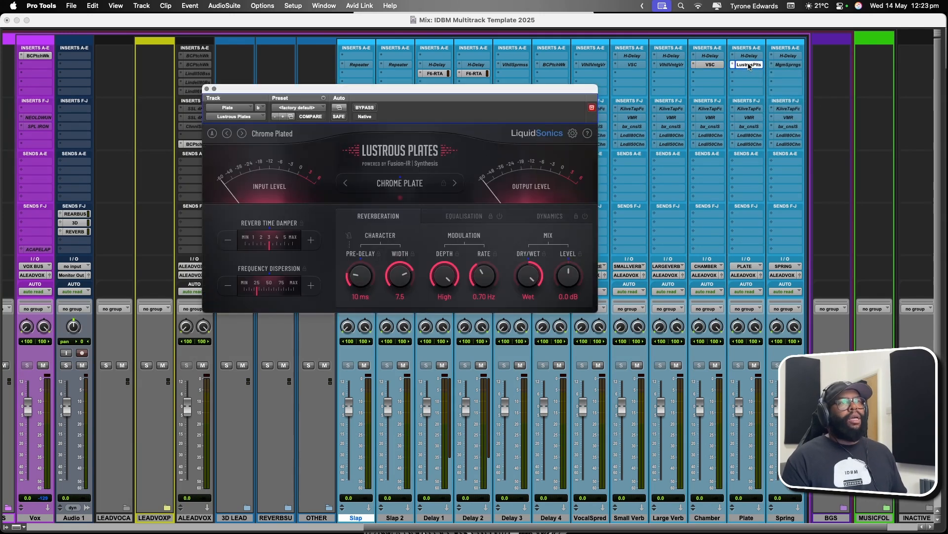
{"action": "left_click", "coordinate": [389, 188]}
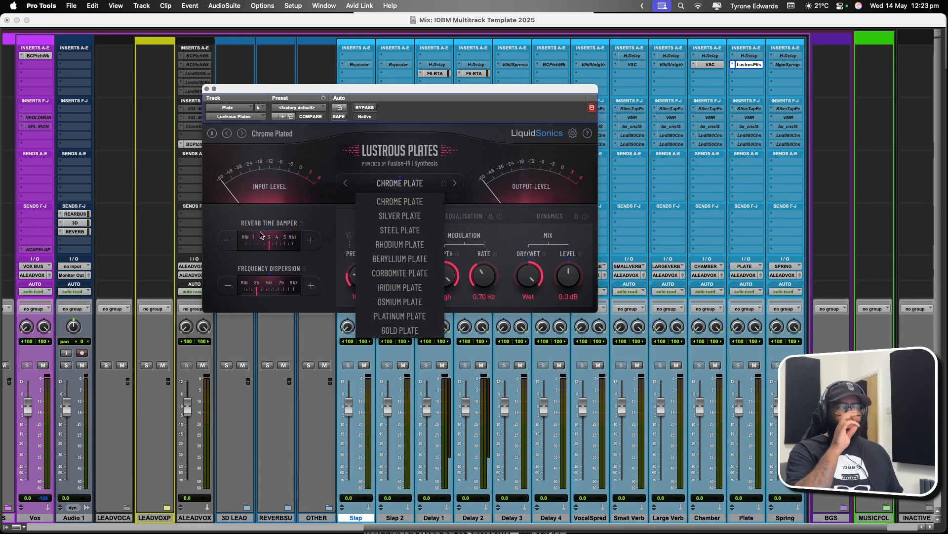
{"action": "left_click", "coordinate": [421, 200]}
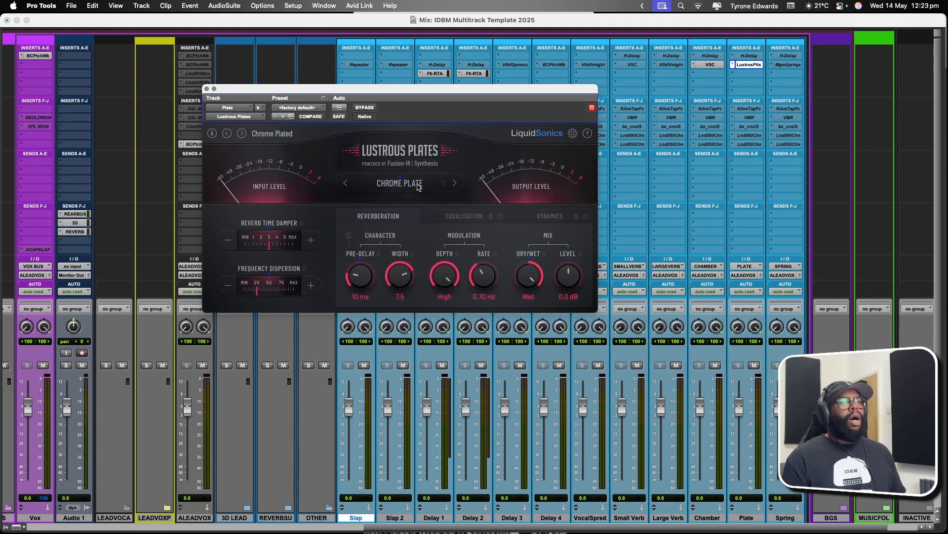
{"action": "left_click", "coordinate": [456, 217]}
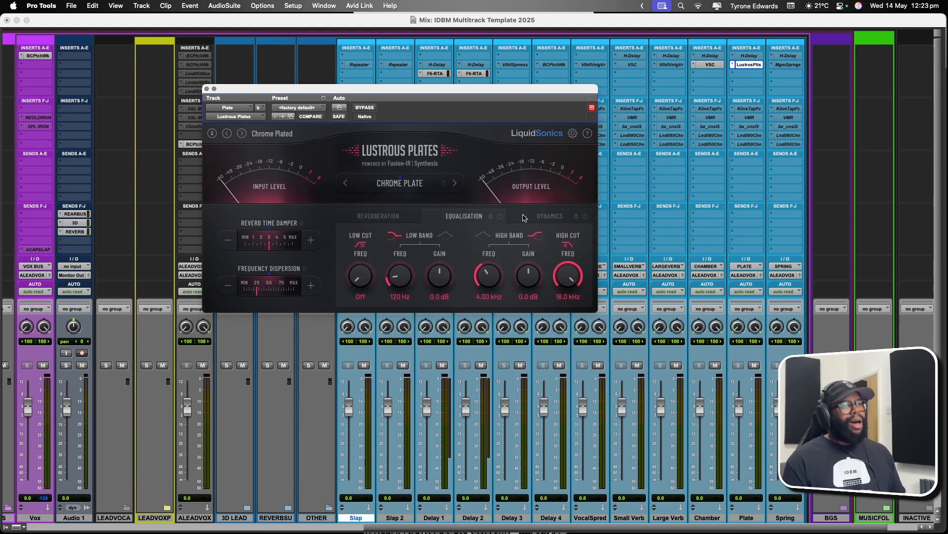
{"action": "left_click", "coordinate": [546, 217]}
{"action": "left_click", "coordinate": [476, 218]}
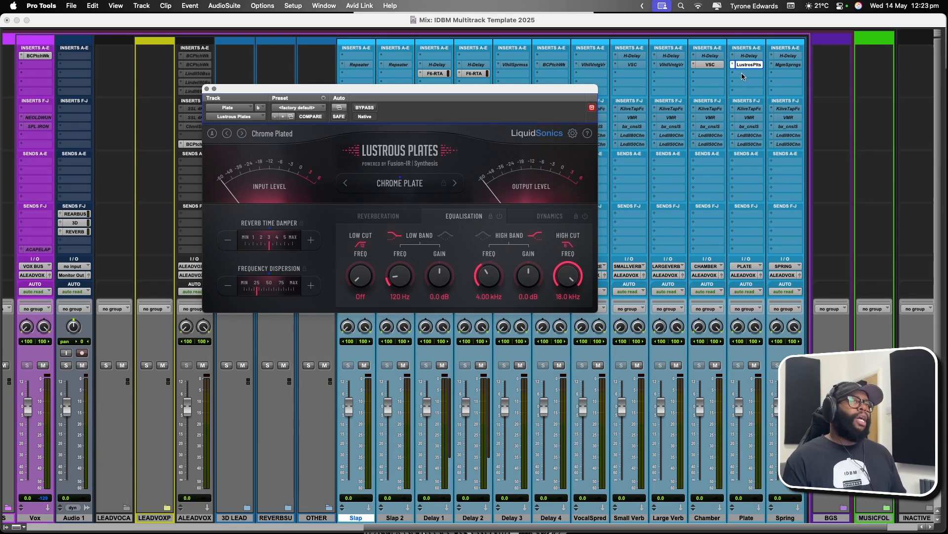
{"action": "left_click", "coordinate": [207, 90]}
- Activate the Magma Springs insert on Spring to inspect its spring types and controls, and close the plugin
{"action": "right_click", "coordinate": [782, 65]}
{"action": "left_click", "coordinate": [783, 77]}
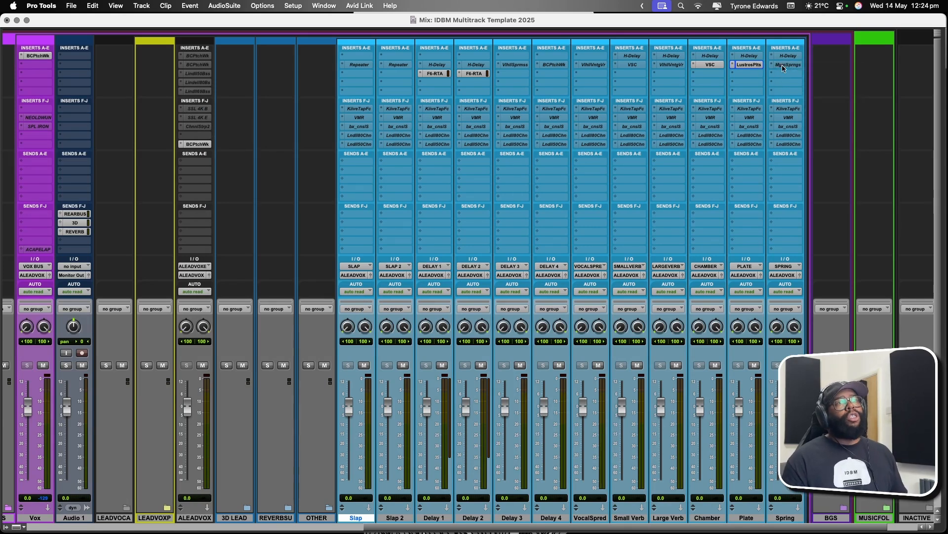
{"action": "left_click", "coordinate": [783, 64]}
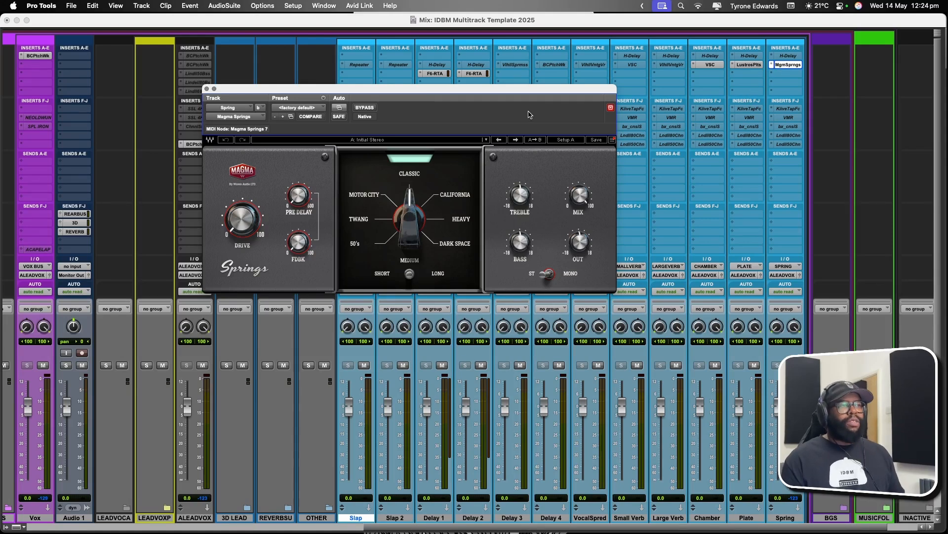
{"action": "left_click", "coordinate": [207, 89]}
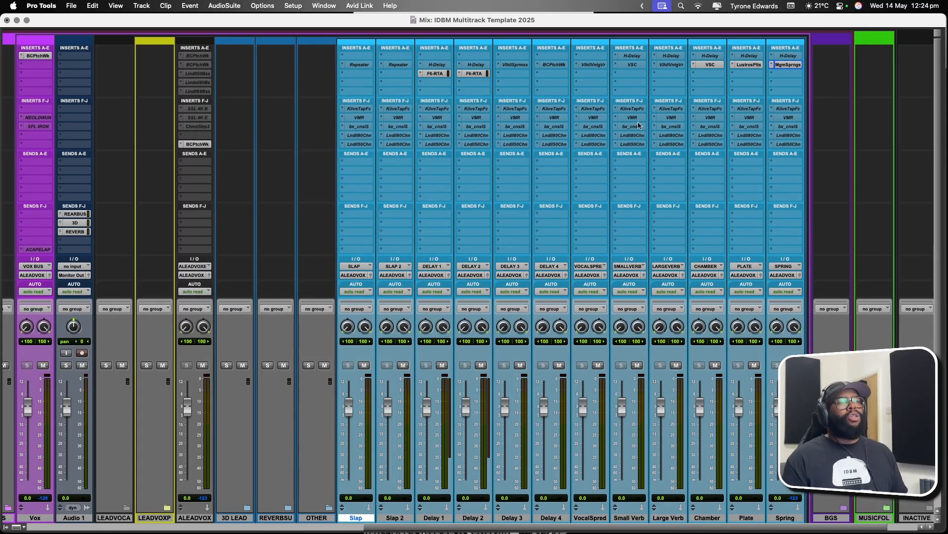
- Collapse the OTHER and LEADS folders, and expand the BGS folder
{"action": "left_click", "coordinate": [328, 506]}
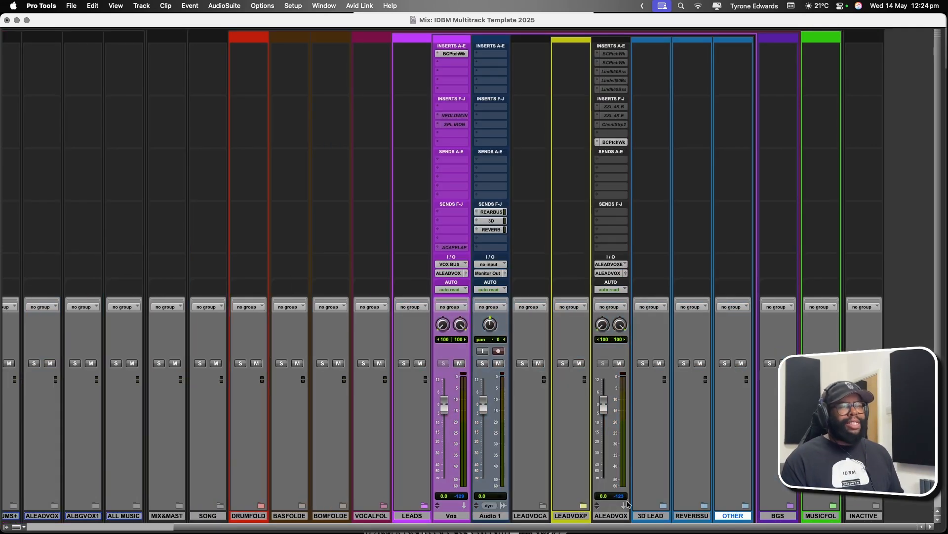
{"action": "left_click", "coordinate": [425, 505]}
{"action": "left_click", "coordinate": [649, 502]}
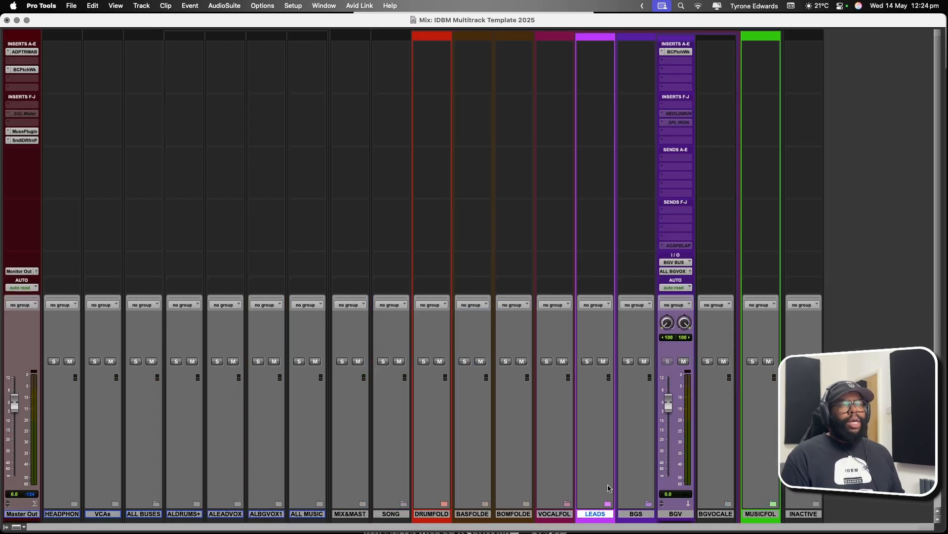
- Expand the BGVOCALE folder and its nested BG VOX P folder to show the background vocal rear bus tracks
{"action": "left_click", "coordinate": [728, 503]}
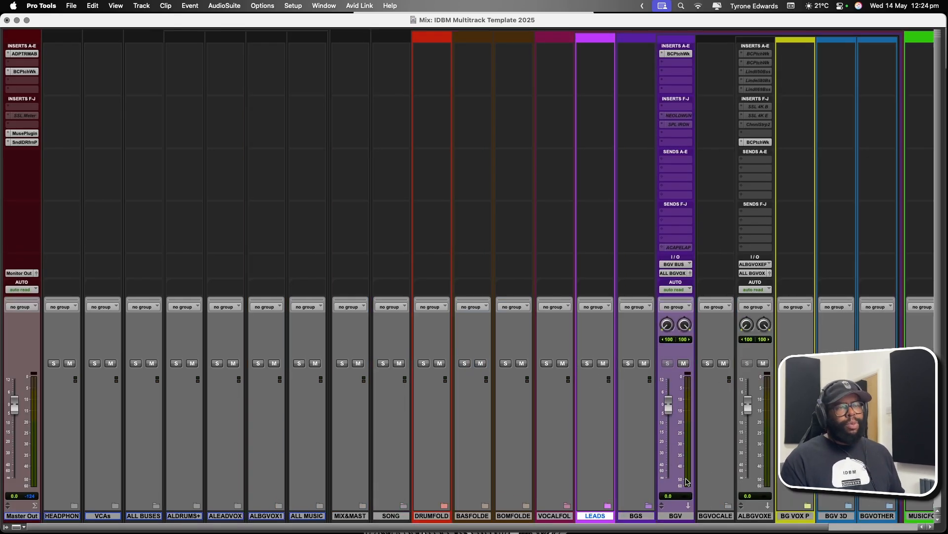
{"action": "scroll", "coordinate": [712, 506], "scroll_direction": "right", "scroll_amount": 3}
{"action": "left_click", "coordinate": [705, 506]}
{"action": "scroll", "coordinate": [667, 476], "scroll_direction": "right", "scroll_amount": 3}
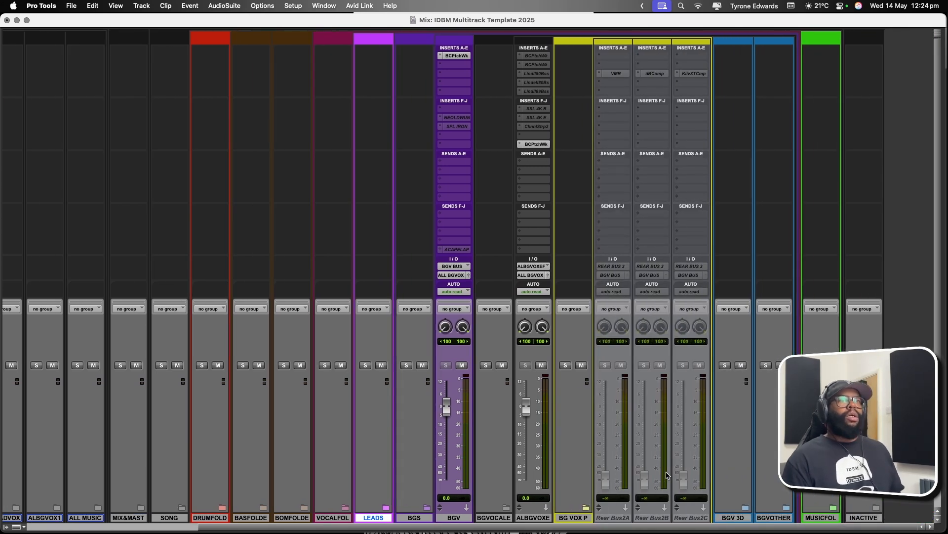
- Collapse BG VOX P, open and collapse the BGV 3D and BGVOTHER folders in turn to inspect their tracks, and collapse the BGS folder
{"action": "left_click", "coordinate": [585, 508]}
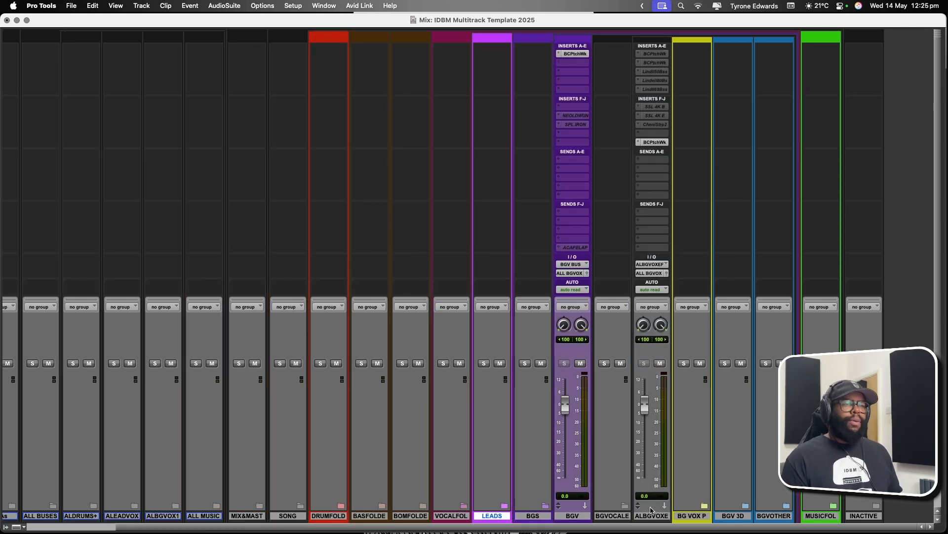
{"action": "left_click", "coordinate": [745, 507]}
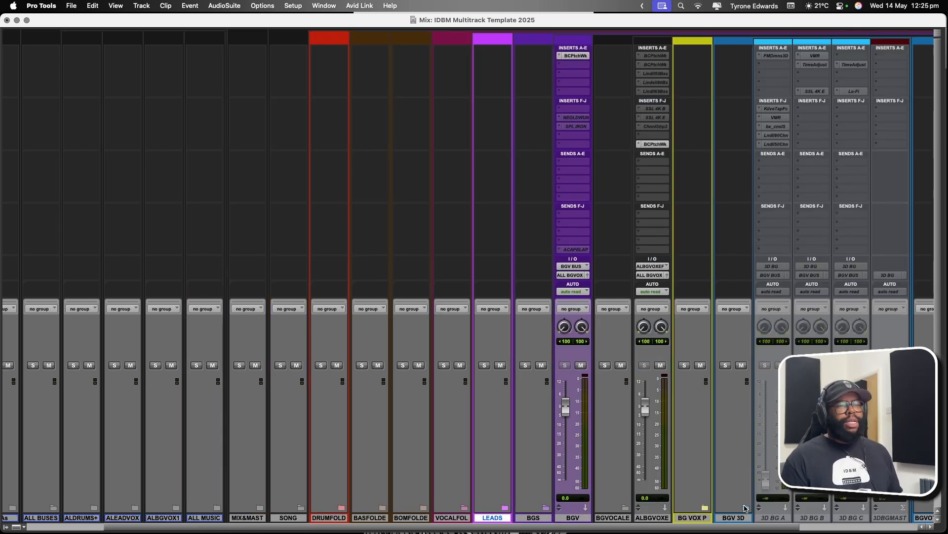
{"action": "left_click", "coordinate": [745, 506]}
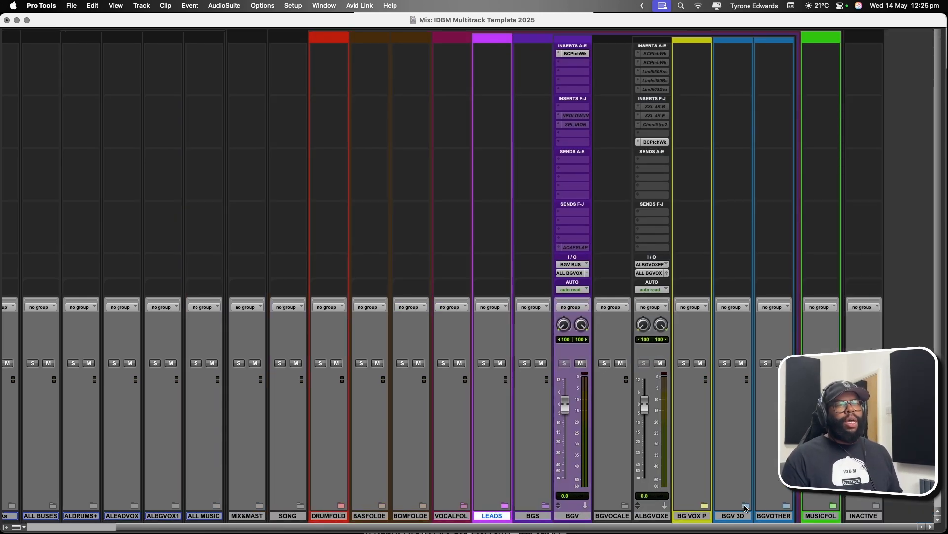
{"action": "left_click", "coordinate": [787, 506]}
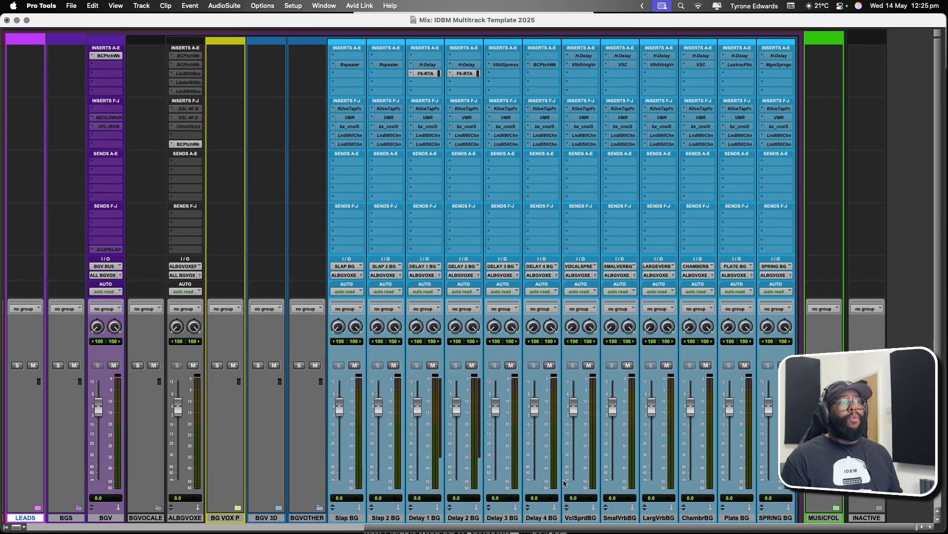
{"action": "left_click", "coordinate": [320, 508]}
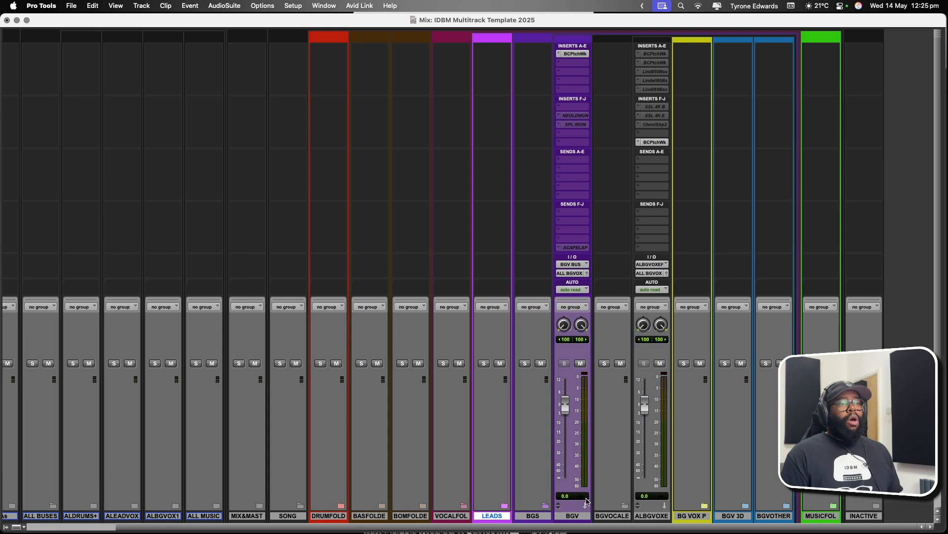
{"action": "left_click", "coordinate": [546, 505]}
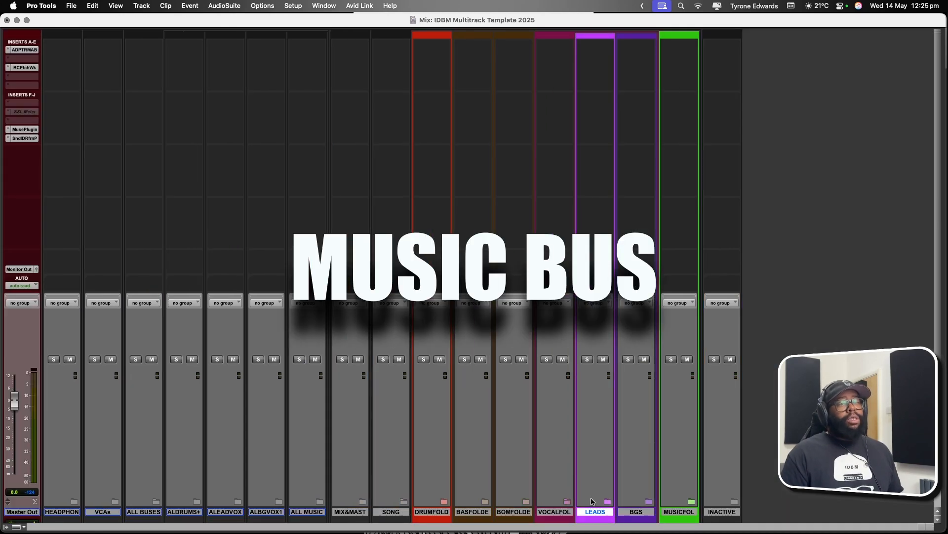
- Expand the MUSICFOL folder and its nested MUSICEFX folder to review the music delay and reverb tracks, and collapse MUSICEFX
{"action": "left_click", "coordinate": [691, 502]}
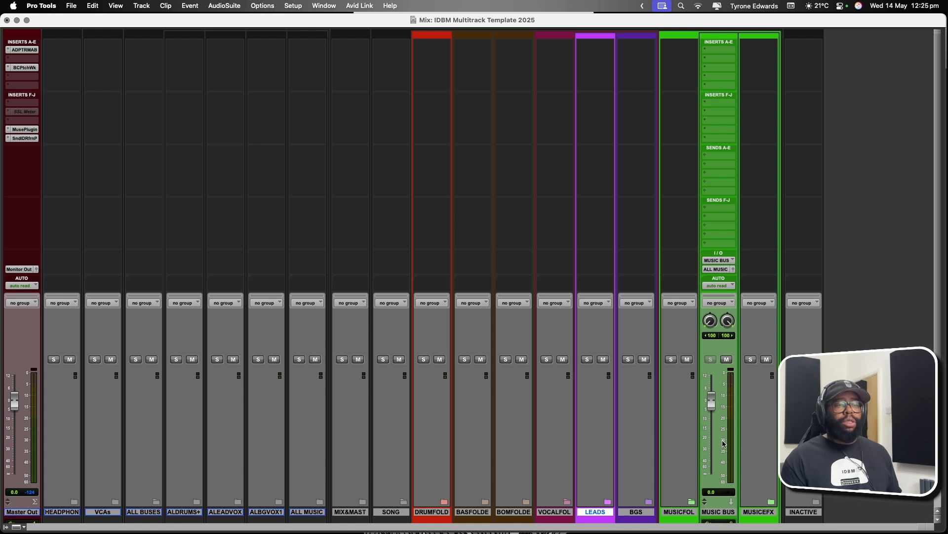
{"action": "left_click", "coordinate": [771, 502]}
{"action": "scroll", "coordinate": [737, 476], "scroll_direction": "right", "scroll_amount": 10}
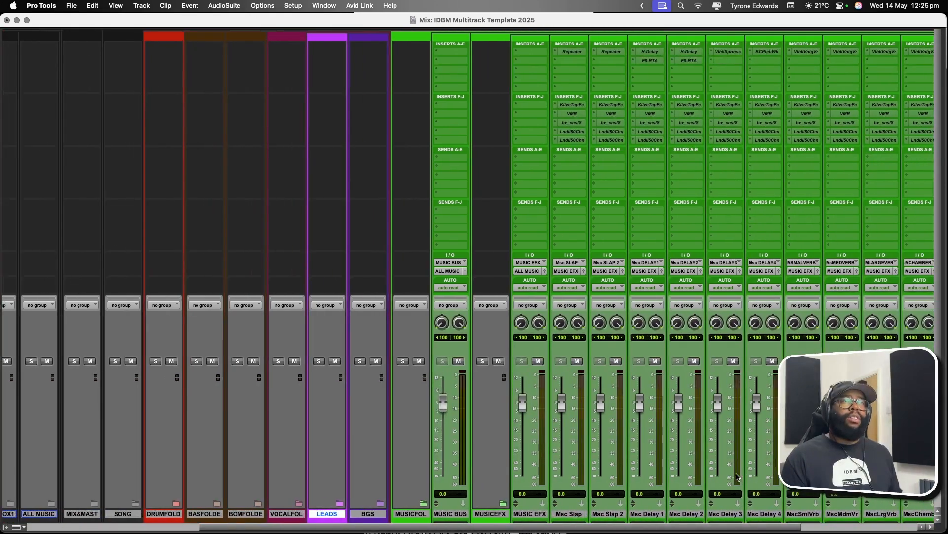
{"action": "scroll", "coordinate": [737, 477], "scroll_direction": "left", "scroll_amount": 1}
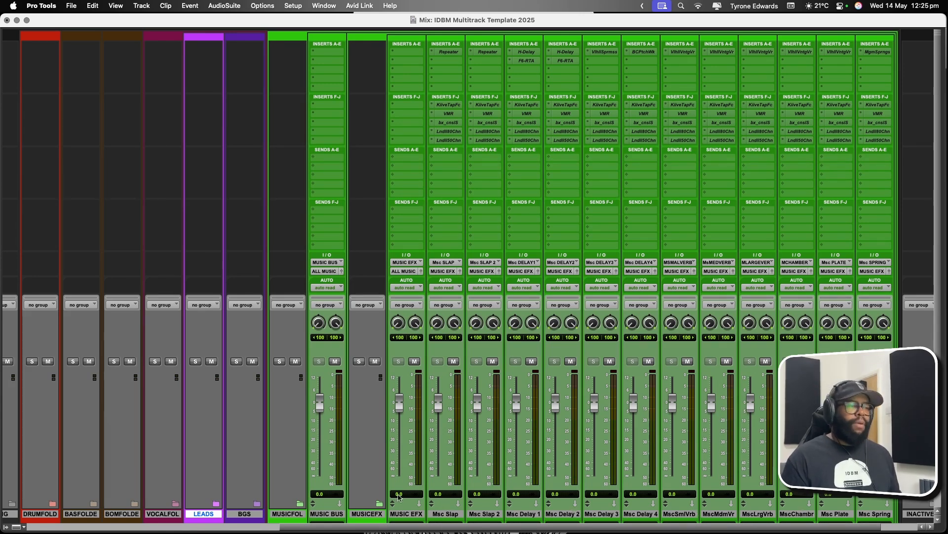
{"action": "left_click", "coordinate": [379, 503]}
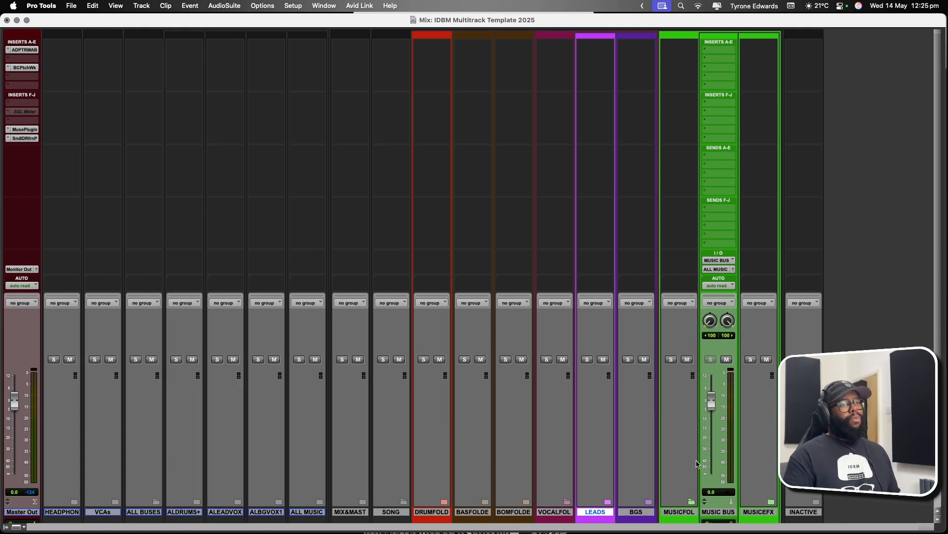
- Create one new mono audio track directly after the MUSIC BUS track
{"action": "left_click", "coordinate": [765, 513]}
{"action": "left_click", "coordinate": [721, 512]}
{"action": "key", "text": "super+shift+n"}
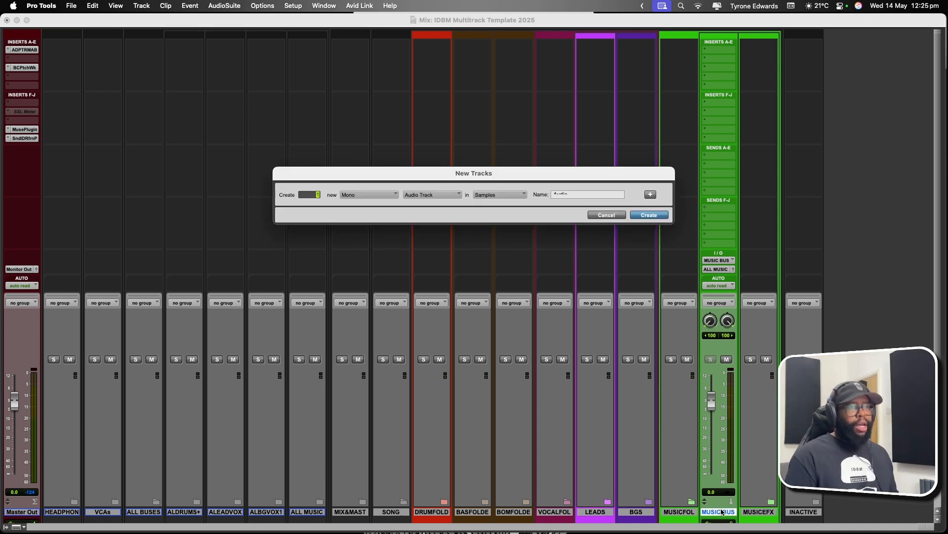
{"action": "key", "text": "Return"}
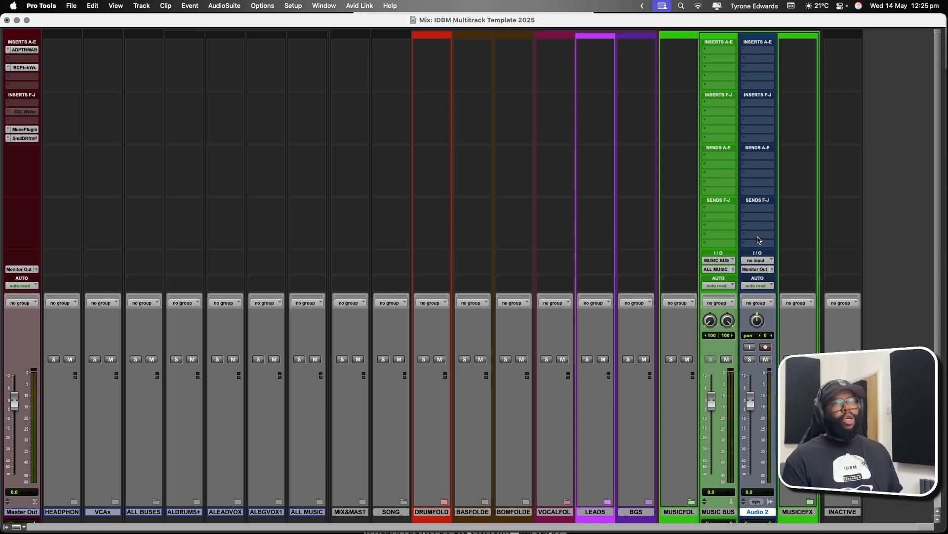
- Add a send on the Audio 2 track to a new mono aux input named slap, created next to it
{"action": "left_click", "coordinate": [760, 157]}
{"action": "left_click", "coordinate": [766, 215]}
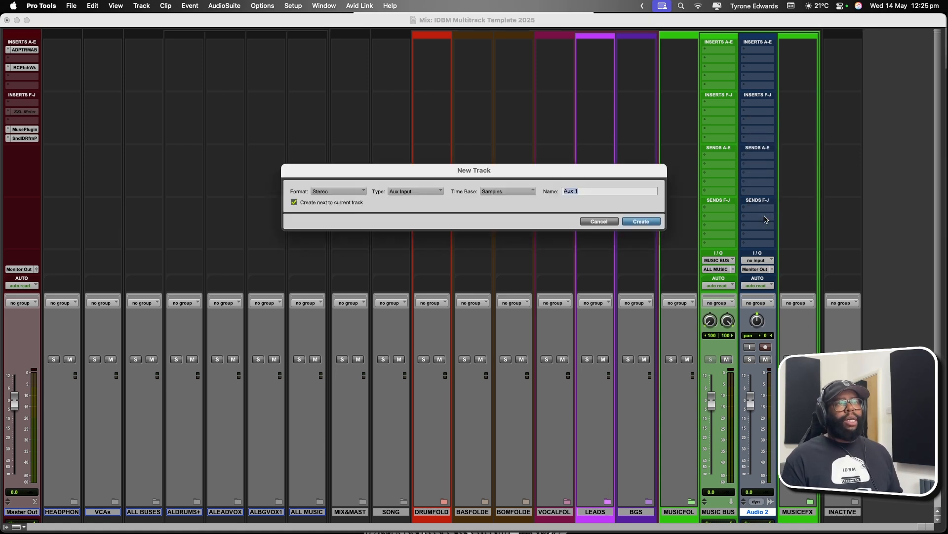
{"action": "left_click", "coordinate": [356, 190]}
{"action": "left_click", "coordinate": [520, 183]}
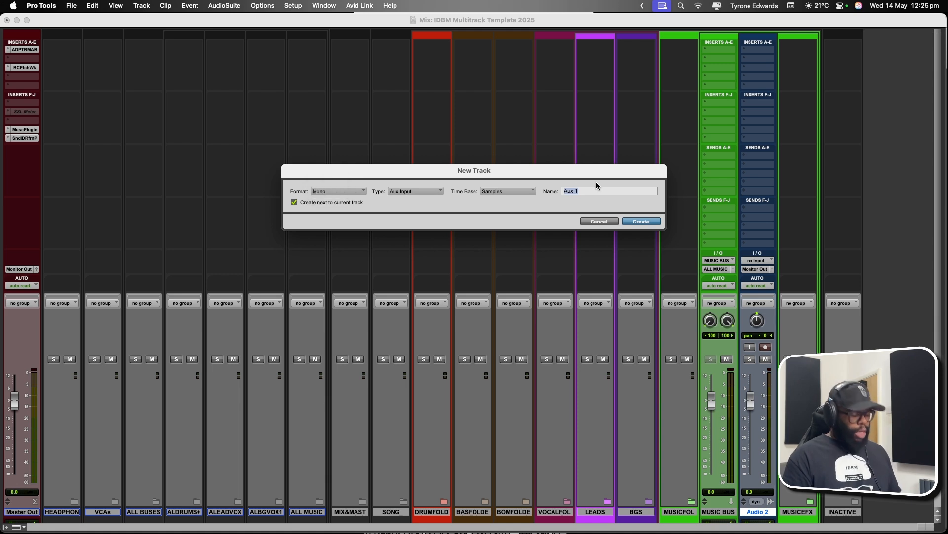
{"action": "type", "text": "slap"}
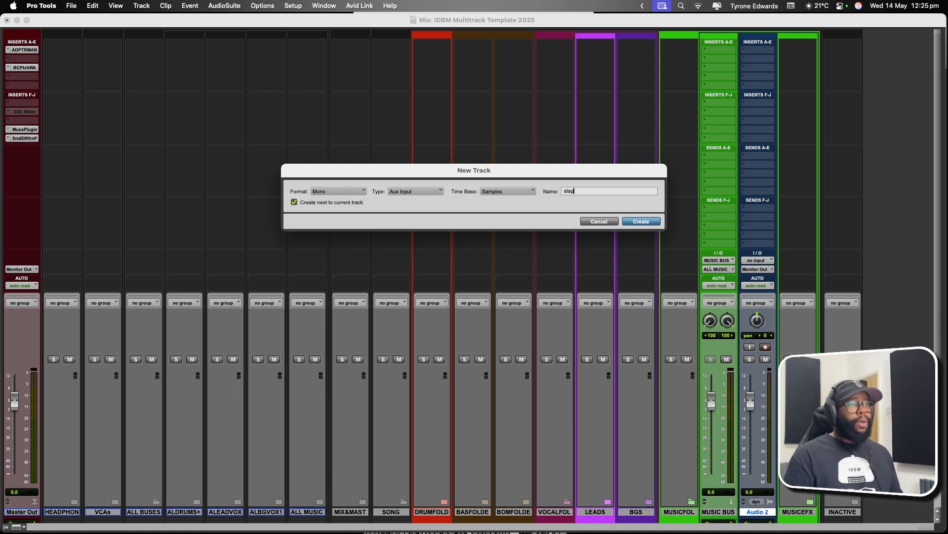
{"action": "key", "text": "Return"}
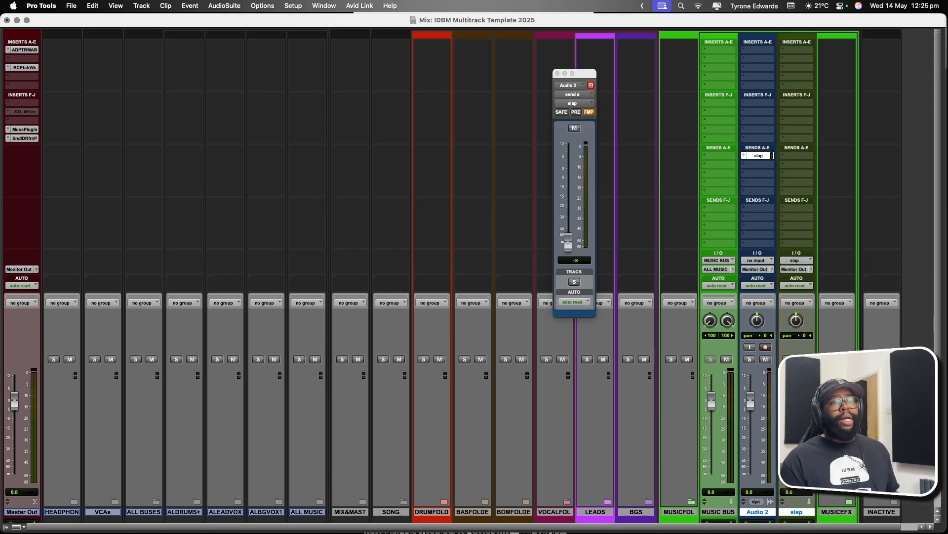
- Route the Audio 2 output to a new stereo aux input named GTR, created next to the current track
{"action": "left_click", "coordinate": [765, 269]}
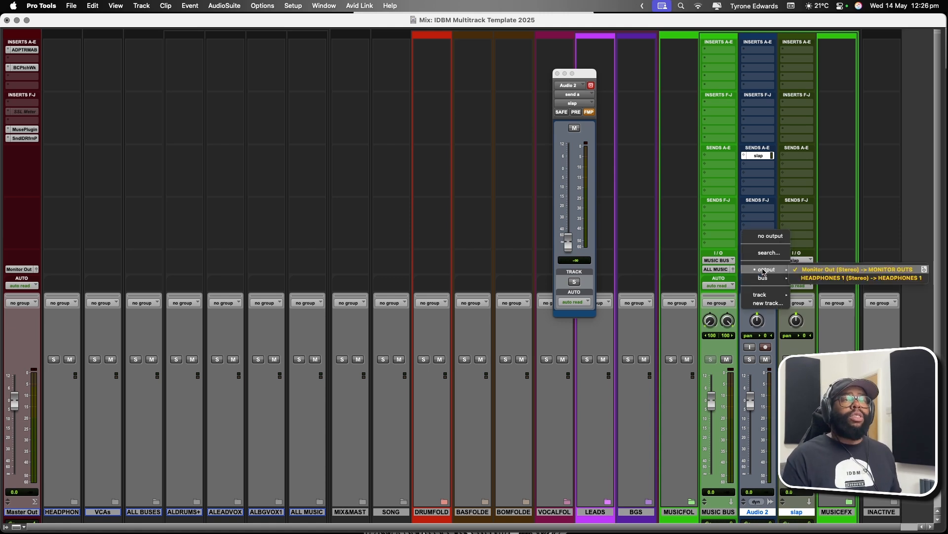
{"action": "left_click", "coordinate": [761, 303]}
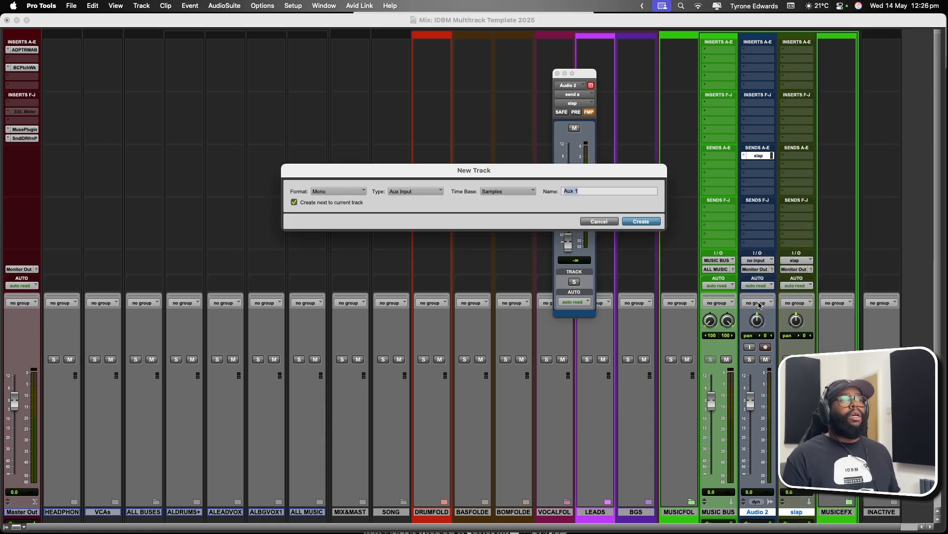
{"action": "left_click", "coordinate": [365, 191]}
{"action": "left_click", "coordinate": [354, 202]}
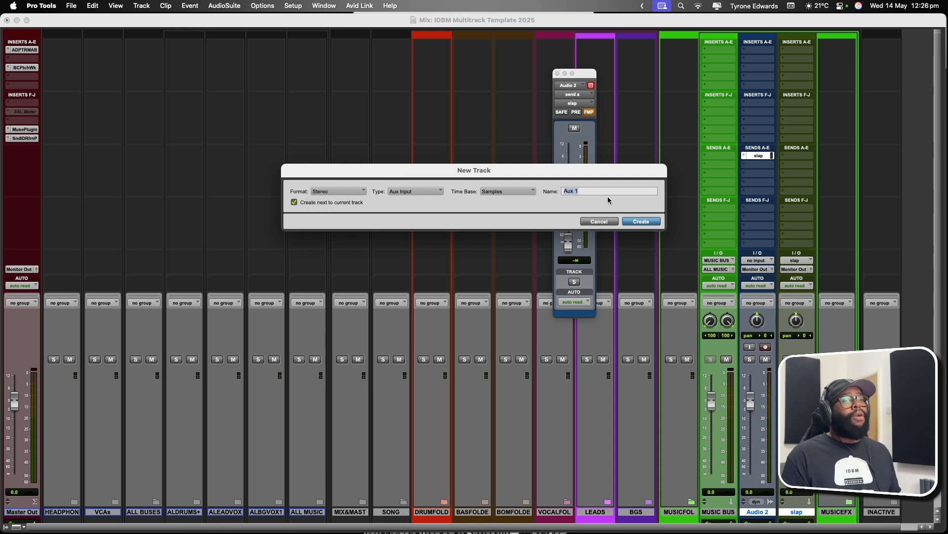
{"action": "type", "text": "GTR"}
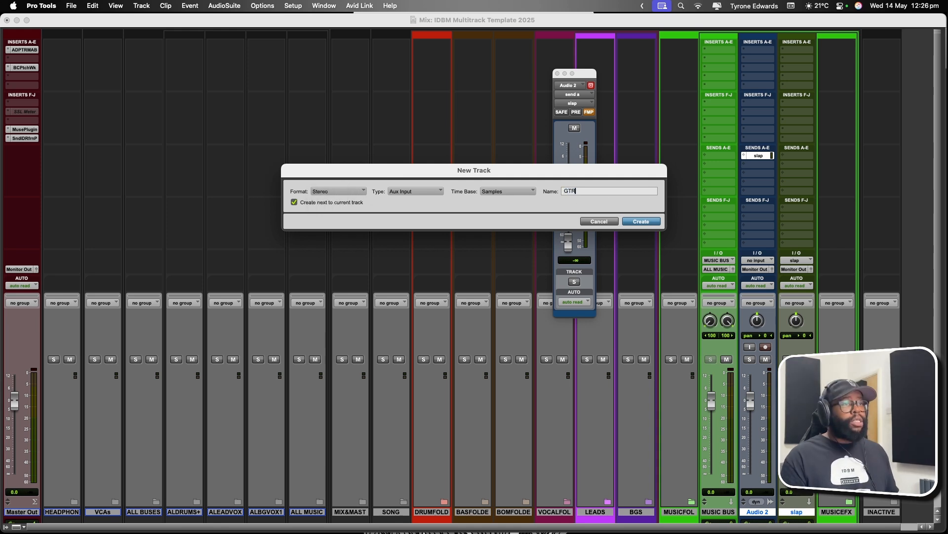
{"action": "key", "text": "Return"}
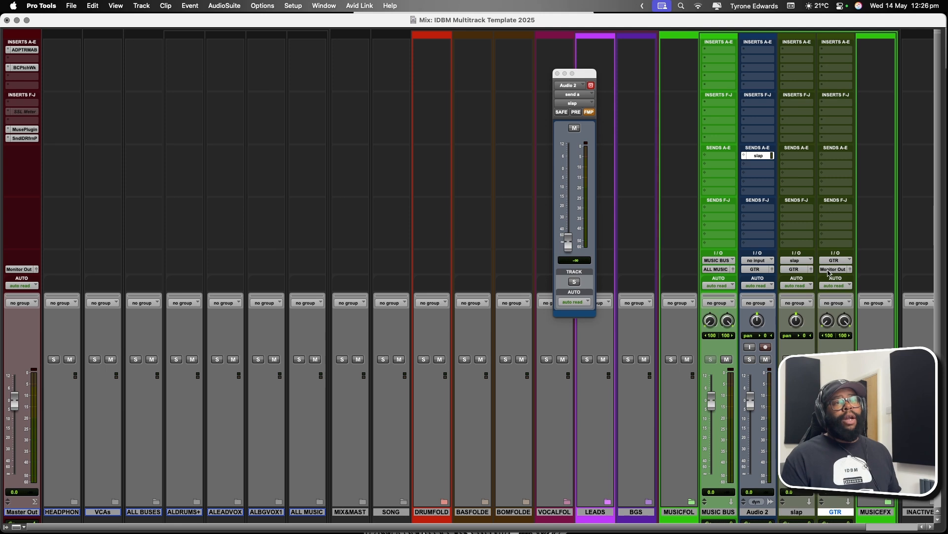
- Route the GTR aux output to MUSIC BUS (Stereo), reset Audio 2's slap send fader to its default level, and close the send window
{"action": "left_click", "coordinate": [831, 269]}
{"action": "mouse_move", "coordinate": [833, 280]}
{"action": "mouse_move", "coordinate": [889, 277]}
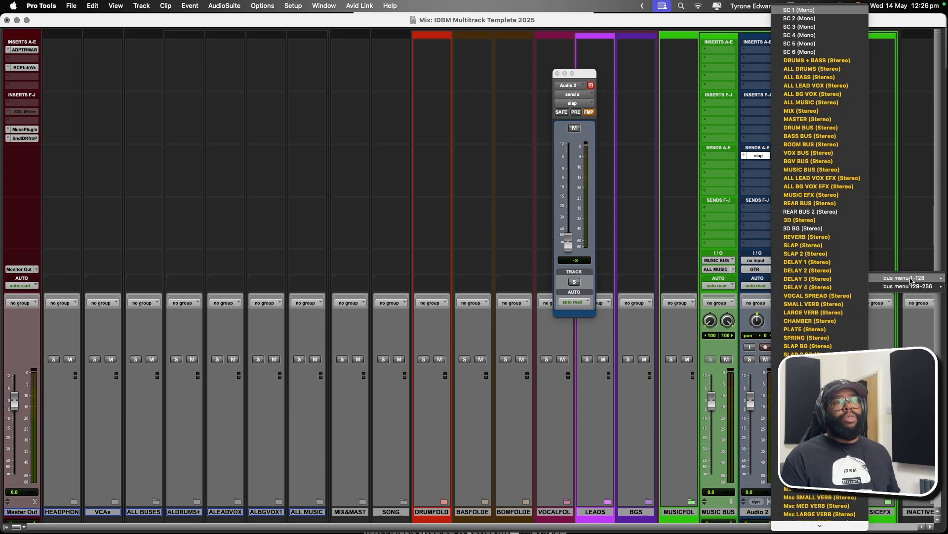
{"action": "left_click", "coordinate": [797, 170]}
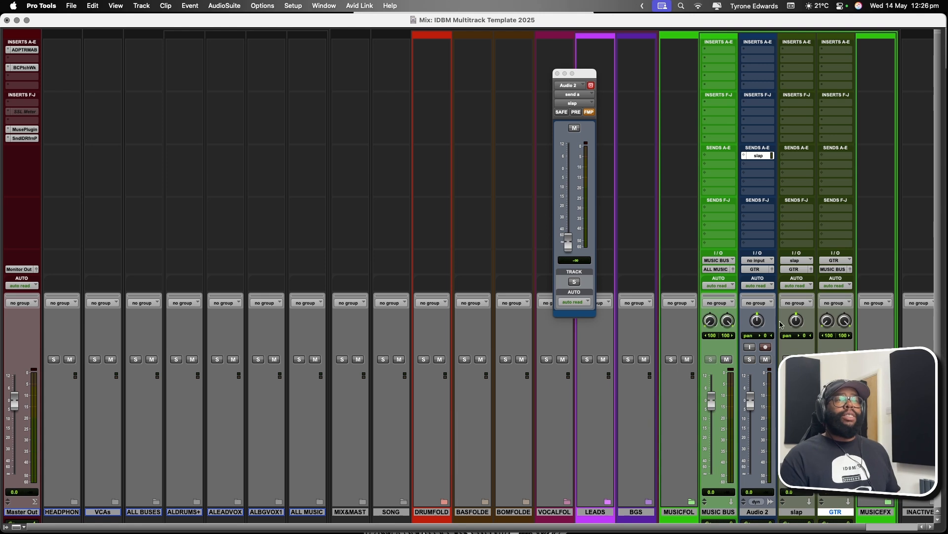
{"action": "left_click", "coordinate": [569, 242], "text": "alt"}
{"action": "left_click", "coordinate": [558, 74]}
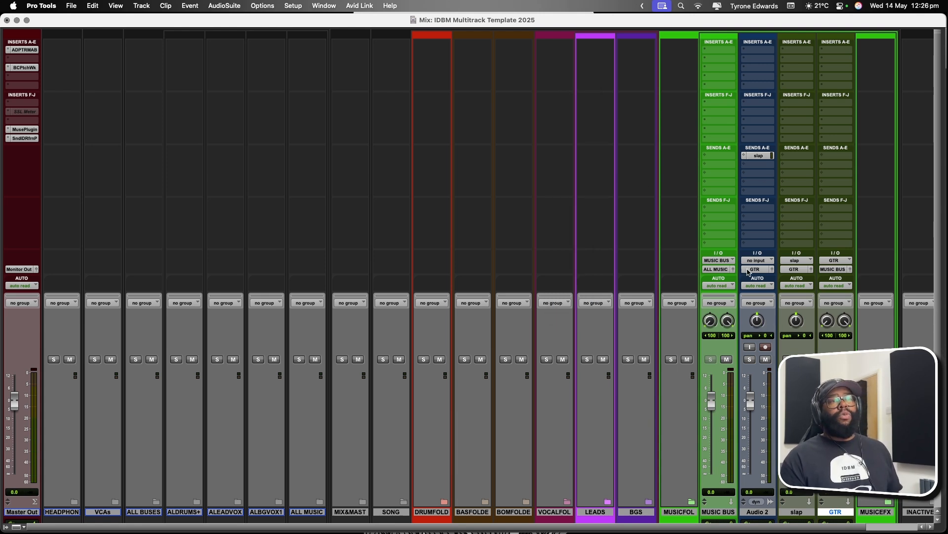
- Insert the H-Delay plugin in the first insert slot of the slap aux track
{"action": "left_click", "coordinate": [795, 58]}
{"action": "left_click", "coordinate": [801, 37]}
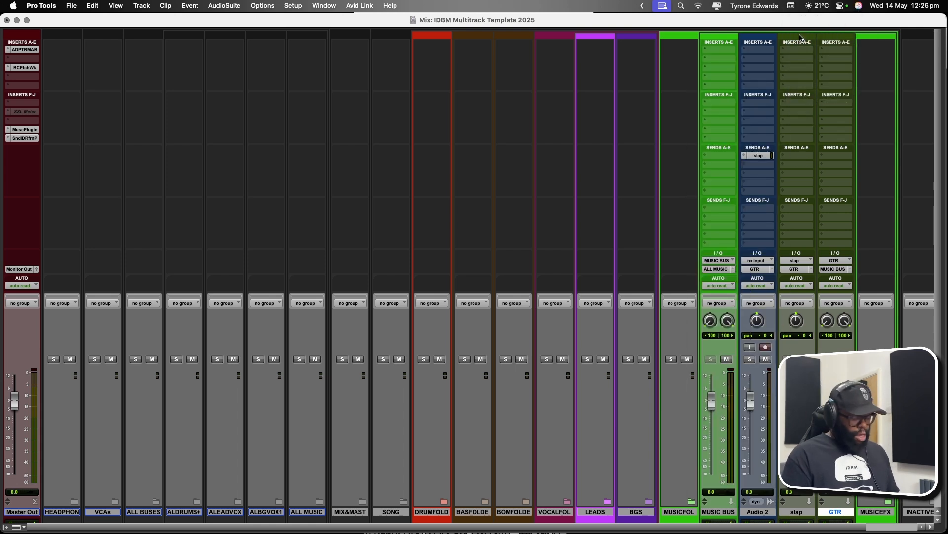
{"action": "type", "text": "h"}
{"action": "key", "text": "Down"}
{"action": "key", "text": "Return"}
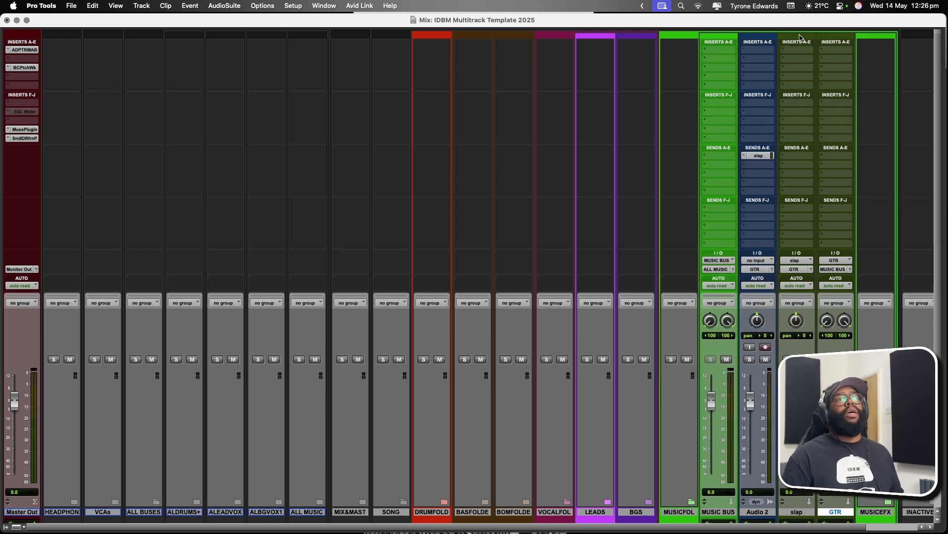
- Set H-Delay to 150 in MS mode, turn down feedback and analog, adjust the high-pass and low-pass filters and LoFi option, and close it
{"action": "left_click_drag", "start_coordinate": [550, 241], "coordinate": [550, 261]}
{"action": "left_click_drag", "start_coordinate": [452, 174], "coordinate": [451, 204]}
{"action": "mouse_move", "coordinate": [332, 171]}
{"action": "left_mouse_down"}
{"action": "mouse_move", "coordinate": [359, 223]}
{"action": "mouse_move", "coordinate": [326, 184]}
{"action": "left_mouse_up"}
{"action": "left_click", "coordinate": [403, 212]}
{"action": "left_click_drag", "start_coordinate": [403, 247], "coordinate": [403, 241]}
{"action": "left_click_drag", "start_coordinate": [470, 245], "coordinate": [470, 253]}
{"action": "left_click", "coordinate": [235, 233]}
{"action": "left_click_drag", "start_coordinate": [412, 242], "coordinate": [412, 239]}
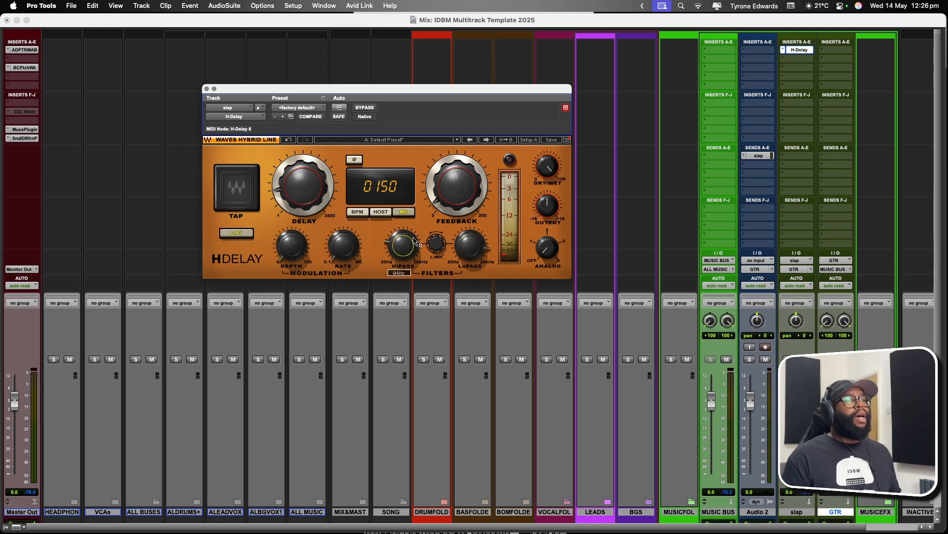
{"action": "left_click", "coordinate": [207, 88]}
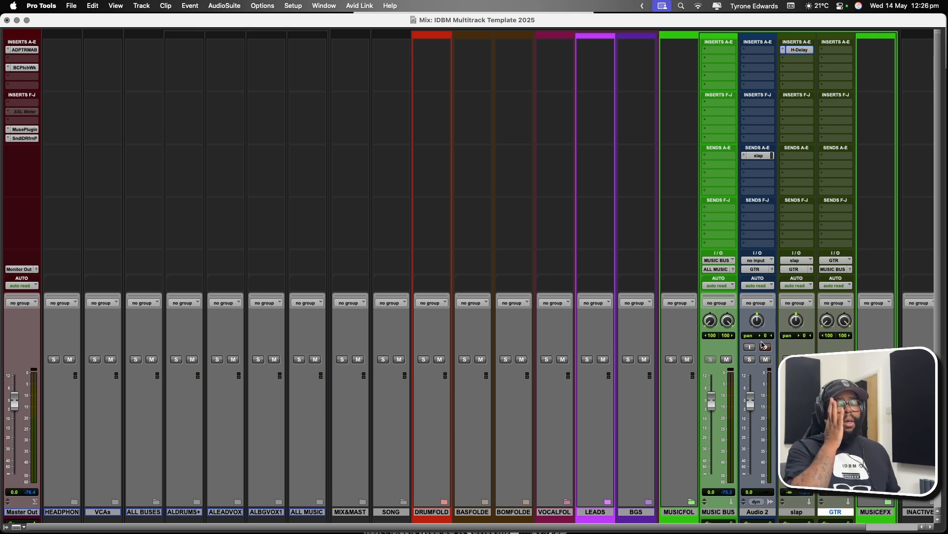
- Pan Audio 2 left to 64 and the slap aux right to 84, and set the slap fader to -16.6 dB
{"action": "left_click_drag", "start_coordinate": [759, 324], "coordinate": [756, 348]}
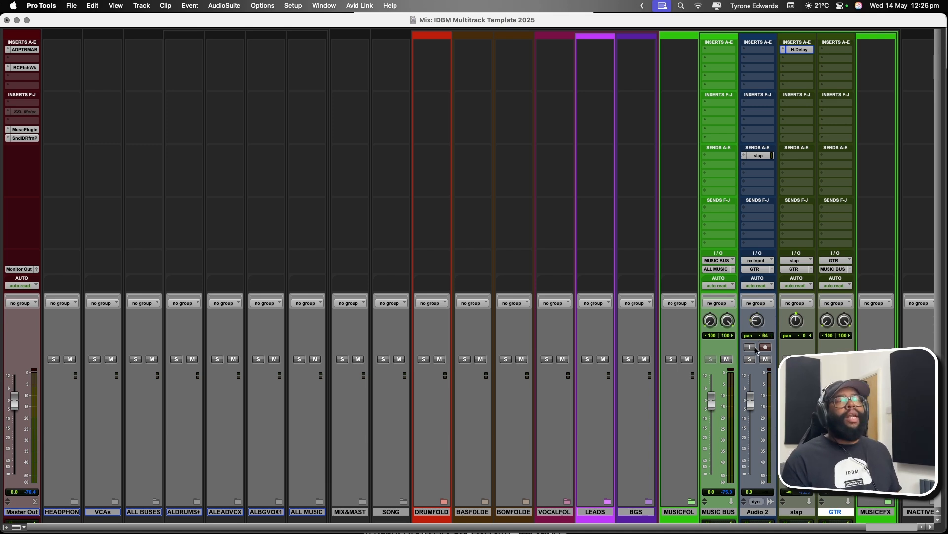
{"action": "left_click_drag", "start_coordinate": [797, 321], "coordinate": [798, 272]}
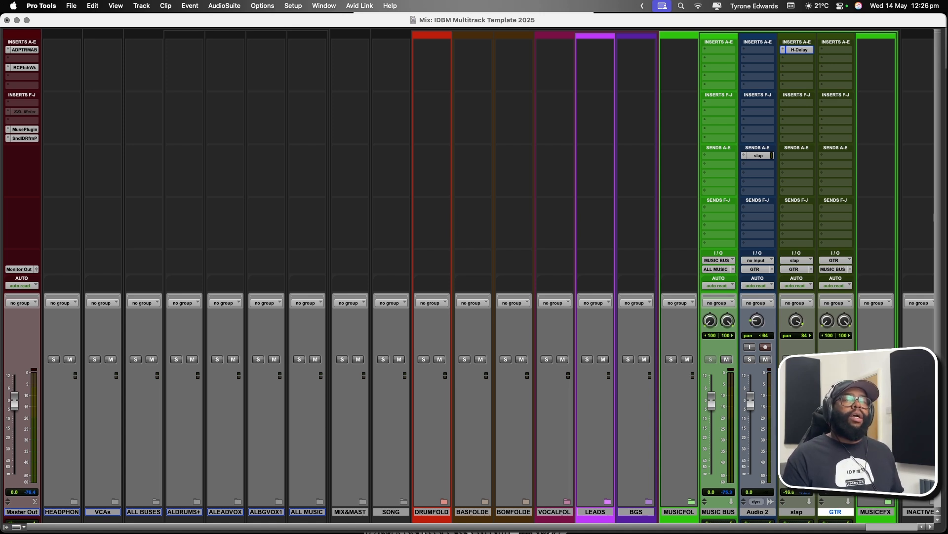
{"action": "left_click", "coordinate": [750, 360]}
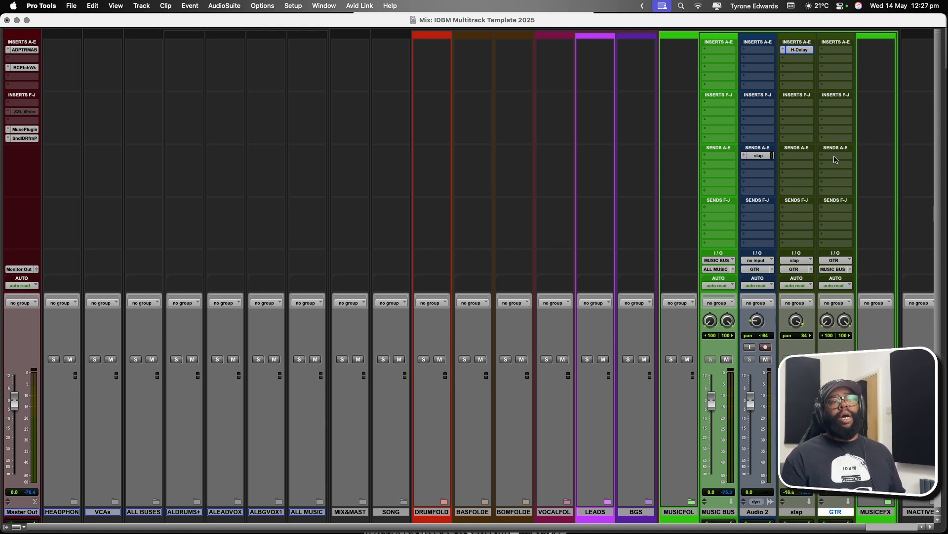
- Add a send on the GTR aux track to the Msc DELAY 1 (Stereo) bus
{"action": "scroll", "coordinate": [582, 242], "scroll_direction": "right", "scroll_amount": 10}
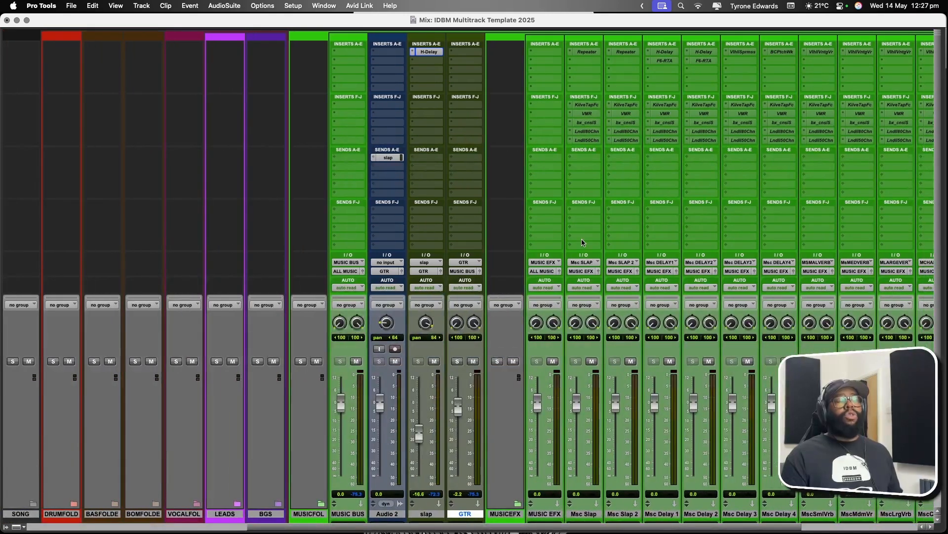
{"action": "left_click", "coordinate": [465, 157]}
{"action": "mouse_move", "coordinate": [470, 170]}
{"action": "mouse_move", "coordinate": [558, 166]}
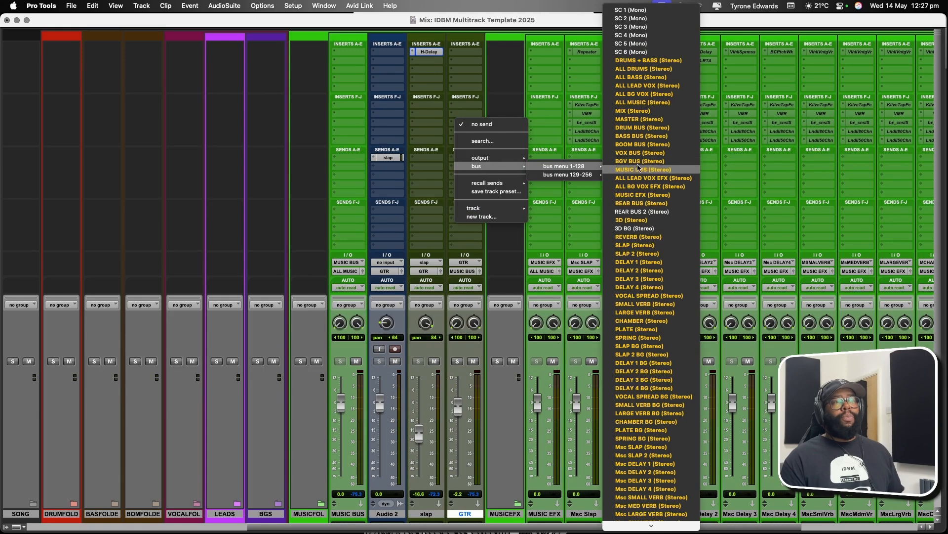
{"action": "scroll", "coordinate": [645, 461], "scroll_direction": "down", "scroll_amount": 3}
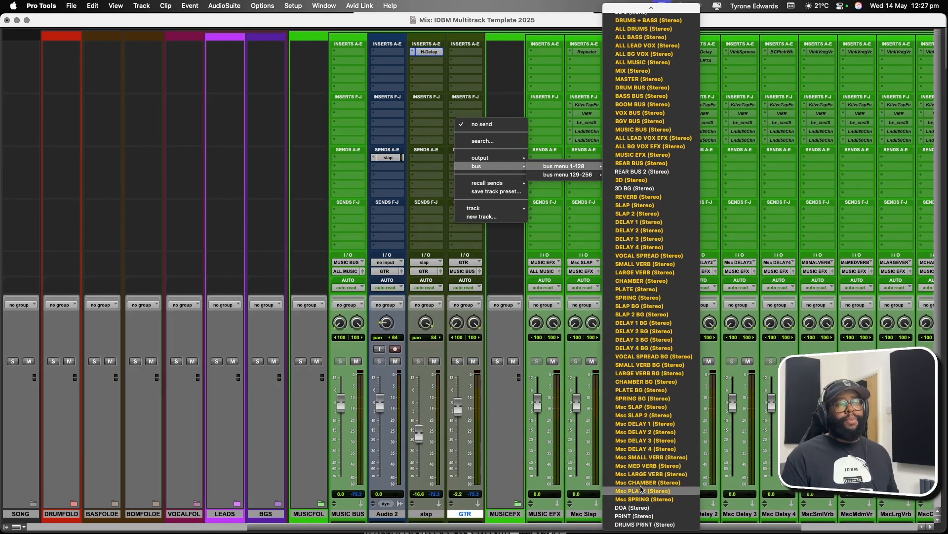
{"action": "left_click", "coordinate": [648, 423]}
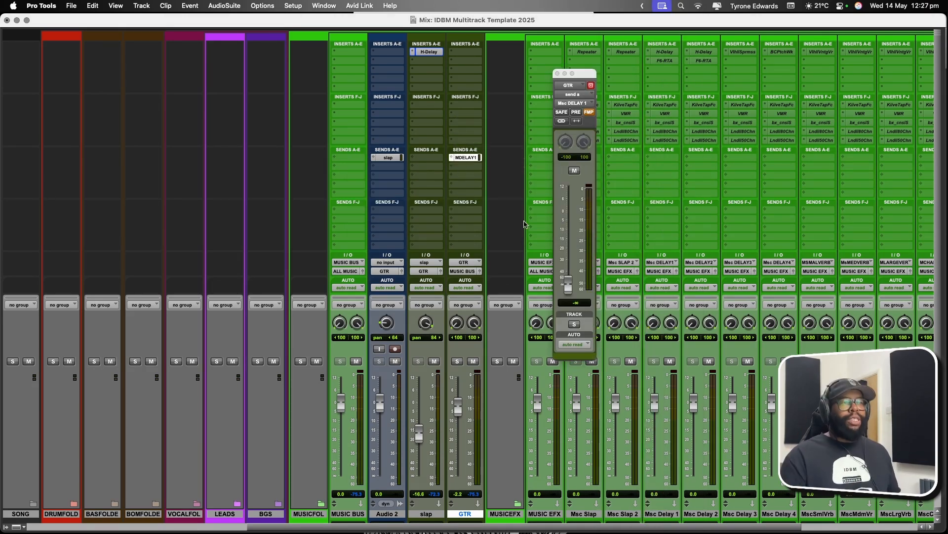
- Raise the GTR track's send level to Msc DELAY 1, undo back until the send is removed, and close the send window
{"action": "left_click_drag", "start_coordinate": [571, 291], "coordinate": [569, 236]}
{"action": "key", "text": "super+z"}
{"action": "left_click", "coordinate": [558, 73]}
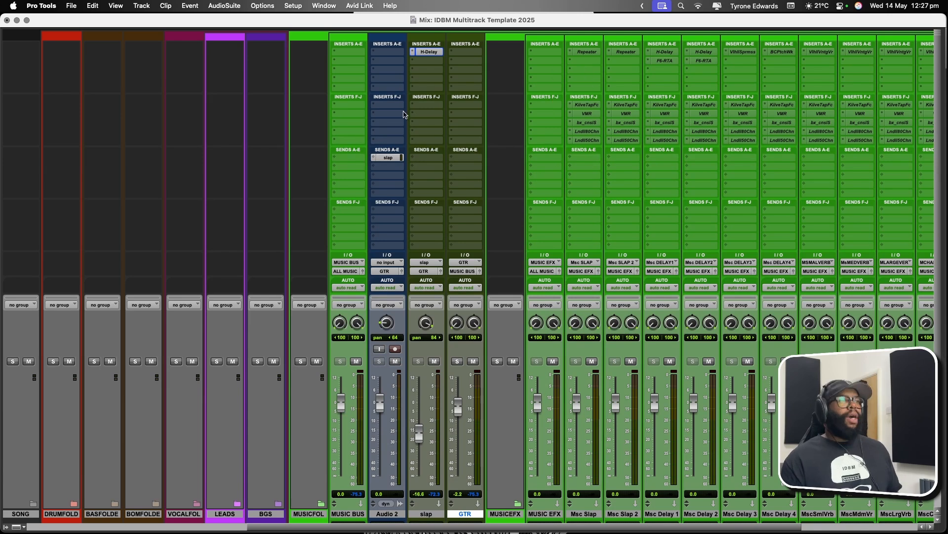
- Pull the slap fader down to -∞, and delete the Audio 2, slap and GTR tracks together
{"action": "left_click_drag", "start_coordinate": [418, 435], "coordinate": [418, 474]}
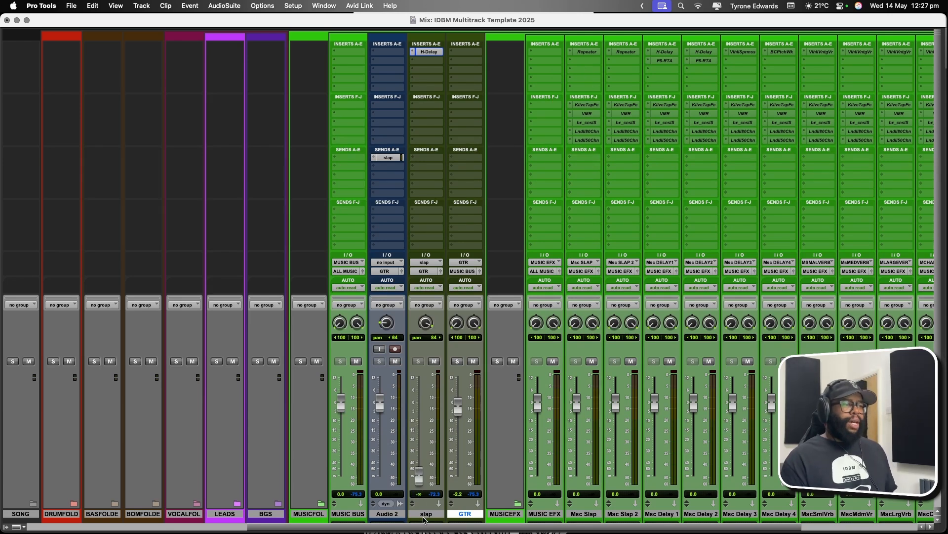
{"action": "left_click", "coordinate": [387, 514]}
{"action": "left_click", "coordinate": [454, 515], "text": "shift"}
{"action": "right_click", "coordinate": [453, 515]}
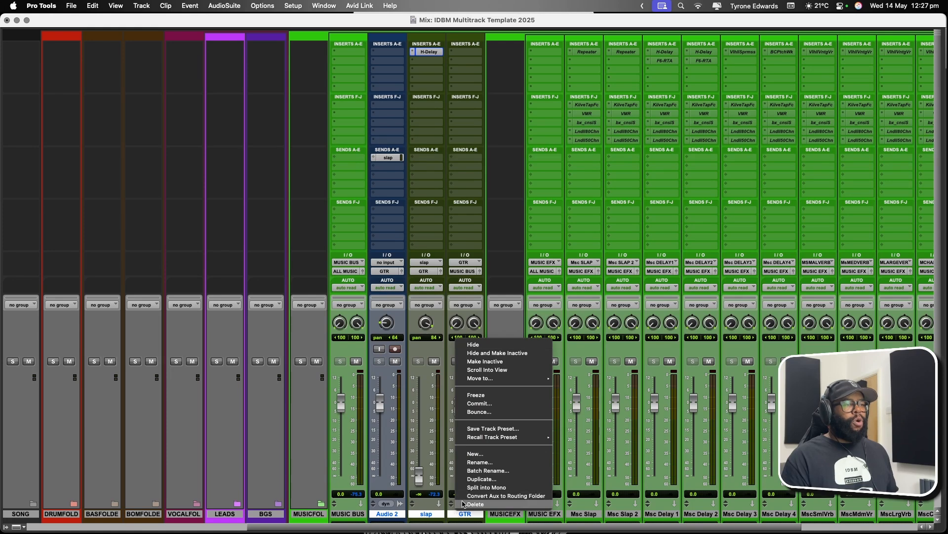
{"action": "left_click", "coordinate": [464, 504]}
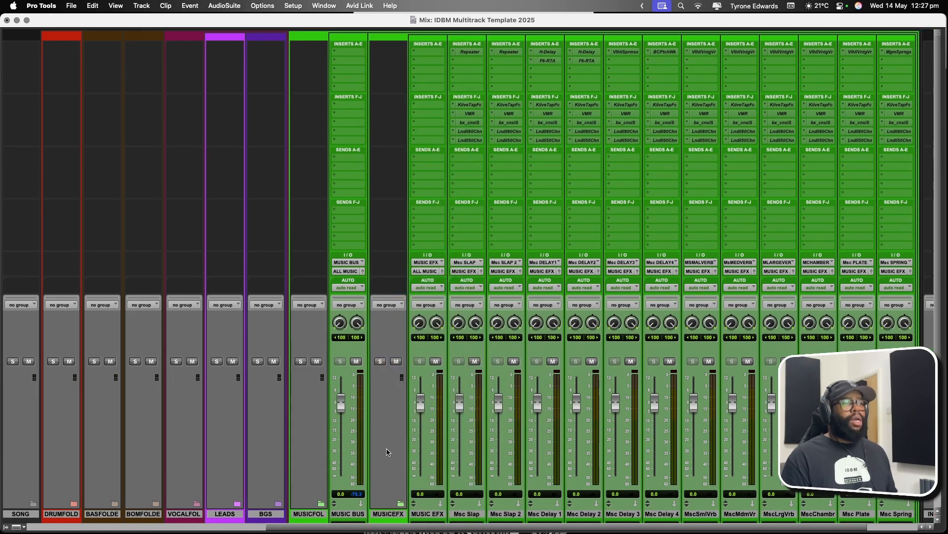
- Collapse the music effects and music folders, and expand the mix and master bus folder
{"action": "left_click", "coordinate": [401, 504]}
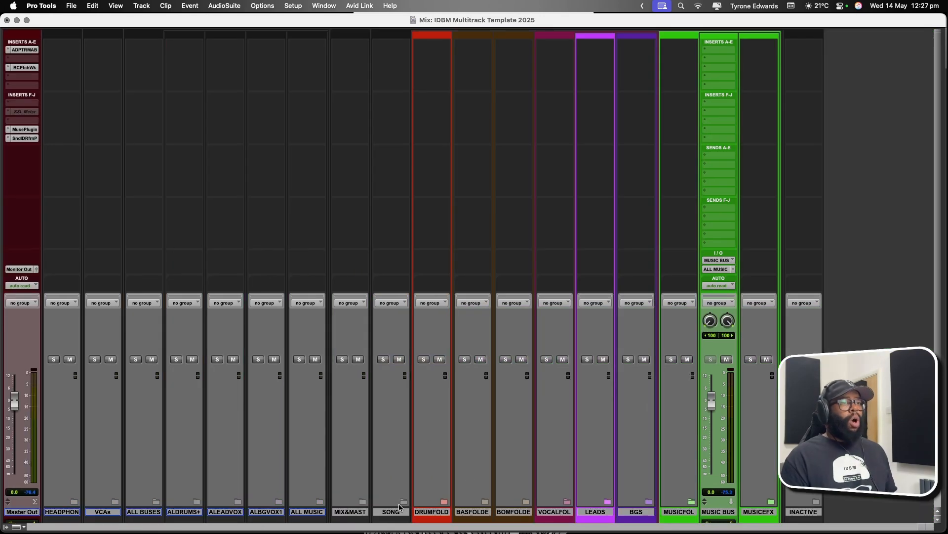
{"action": "left_click", "coordinate": [692, 502]}
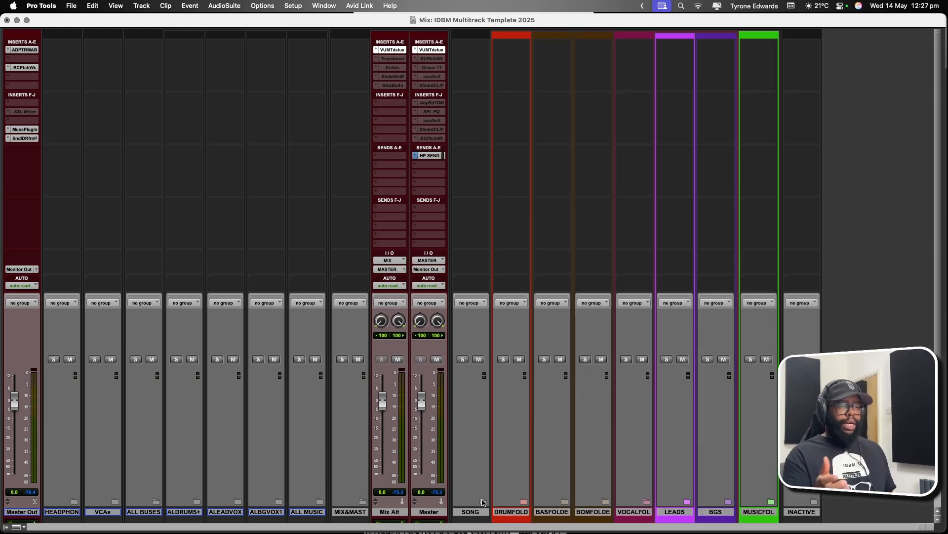
{"action": "left_click", "coordinate": [483, 500]}
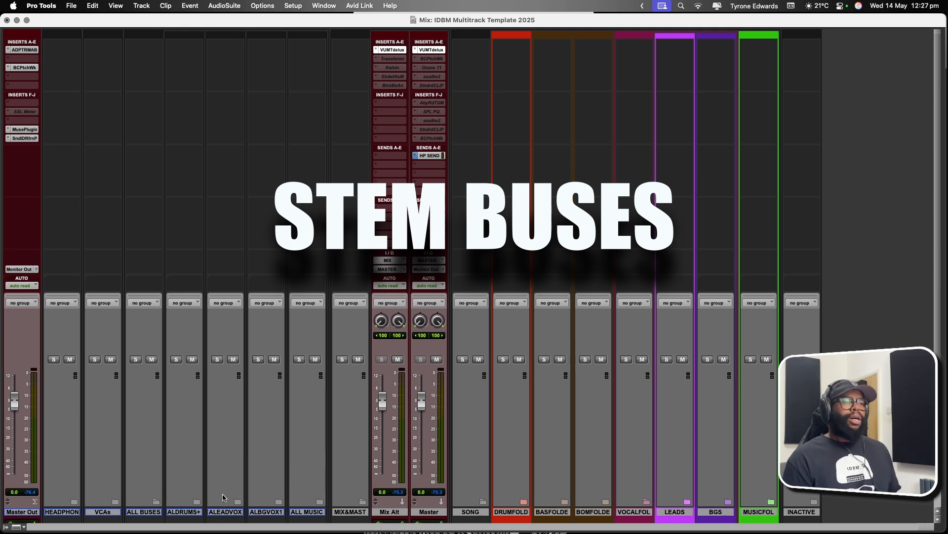
- Expand the ALLDRUMS+BASS folder, and select the ALL DRUMS, ALL BASS and LEADS tracks one after another
{"action": "left_click", "coordinate": [198, 502]}
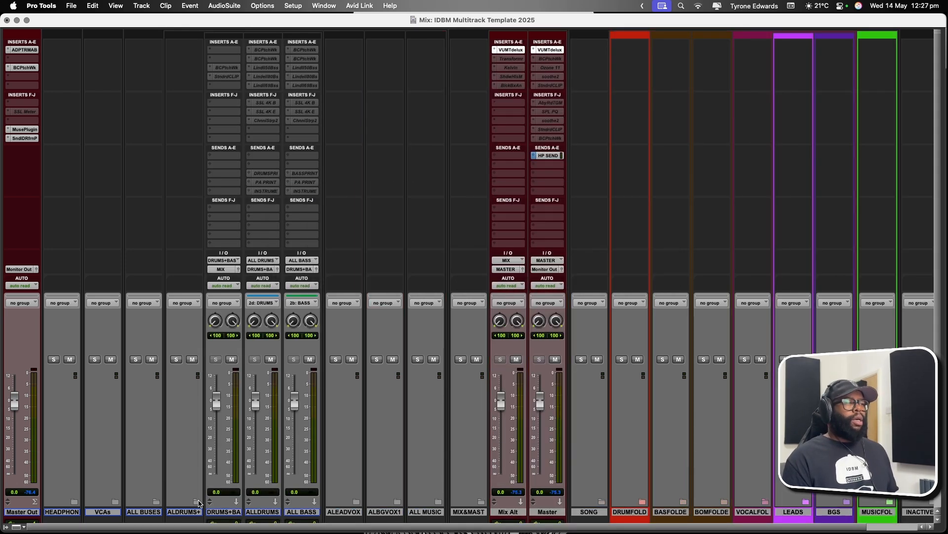
{"action": "left_click", "coordinate": [270, 512]}
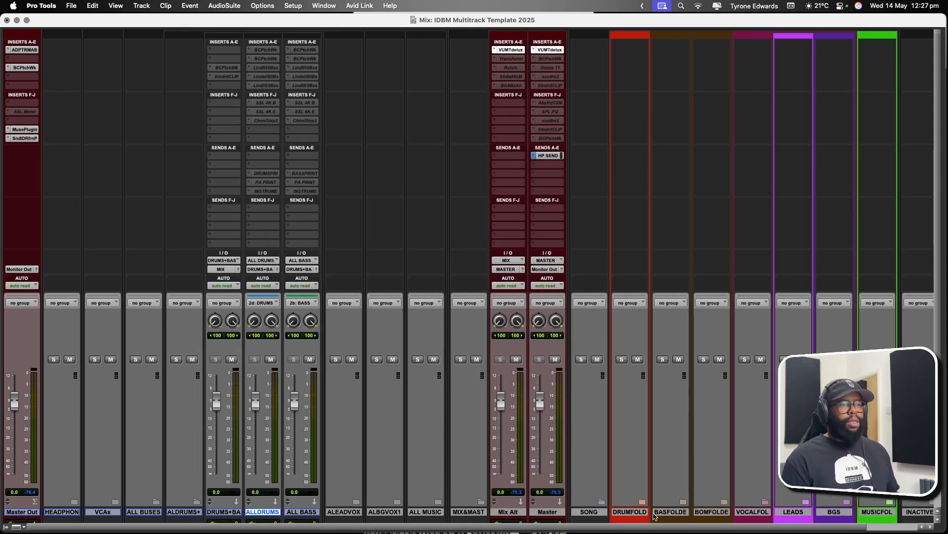
{"action": "left_click", "coordinate": [293, 513]}
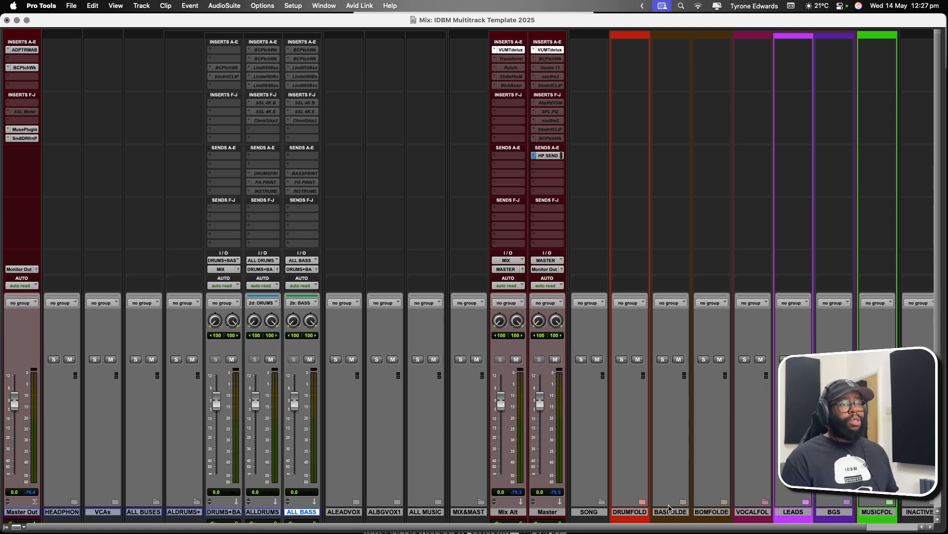
{"action": "left_click", "coordinate": [783, 512]}
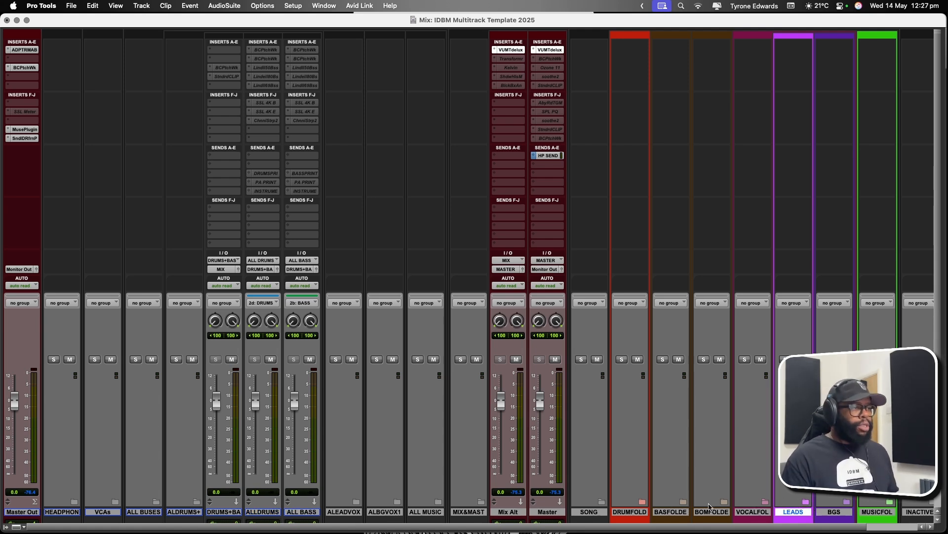
- Expand the ALL LEAD VOX folder, open and close ALL BG VOX.1, and expand the ALL MUSIC folder
{"action": "left_click", "coordinate": [356, 501]}
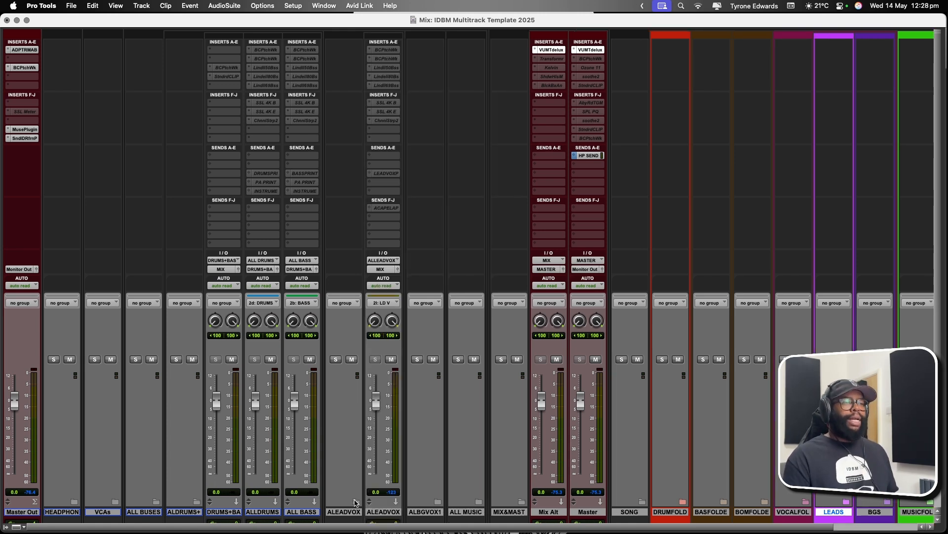
{"action": "left_click", "coordinate": [438, 502]}
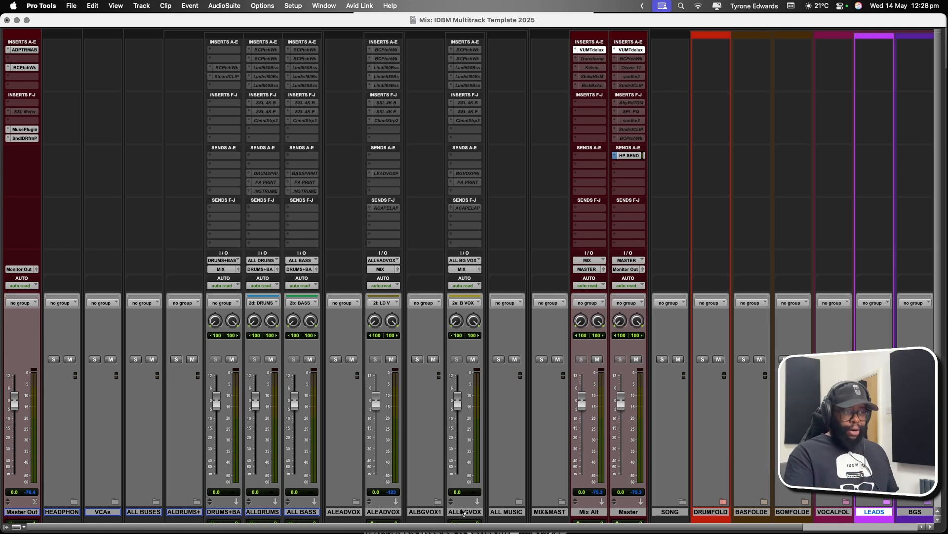
{"action": "left_click", "coordinate": [437, 501]}
{"action": "left_click", "coordinate": [479, 502]}
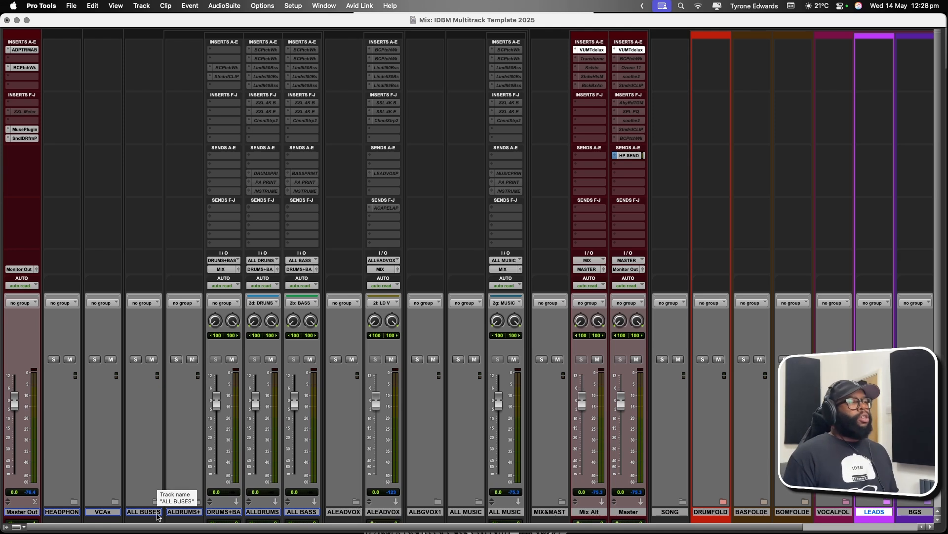
- Select ALL DRUMS, and collapse the ALL BUSES, mix and master bus, and SONG folders in the Edit window
{"action": "left_click", "coordinate": [259, 512]}
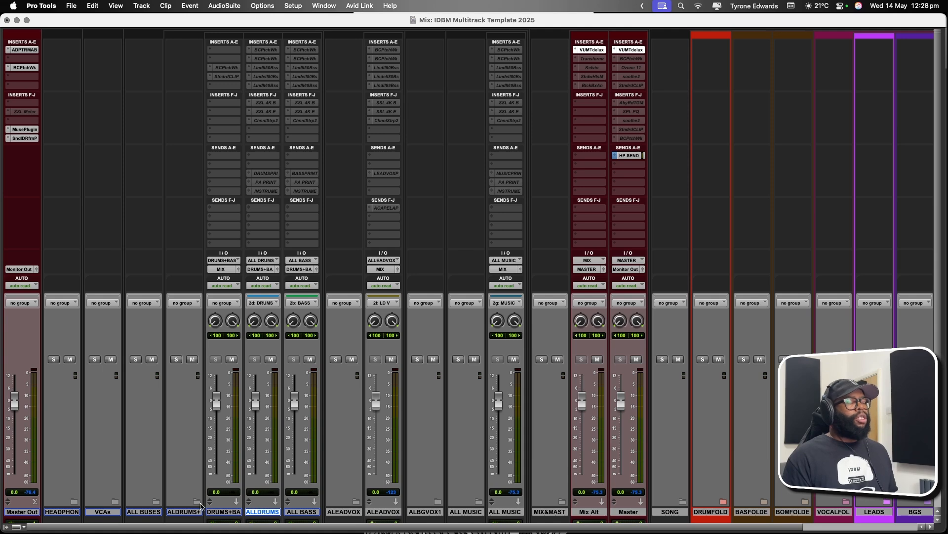
{"action": "key", "text": "super+equal"}
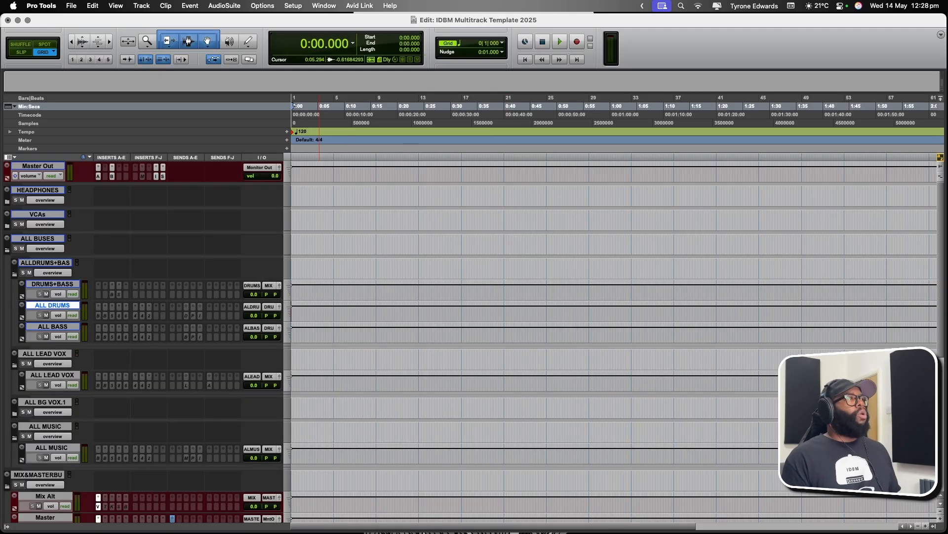
{"action": "left_click", "coordinate": [7, 250]}
{"action": "left_click", "coordinate": [7, 274]}
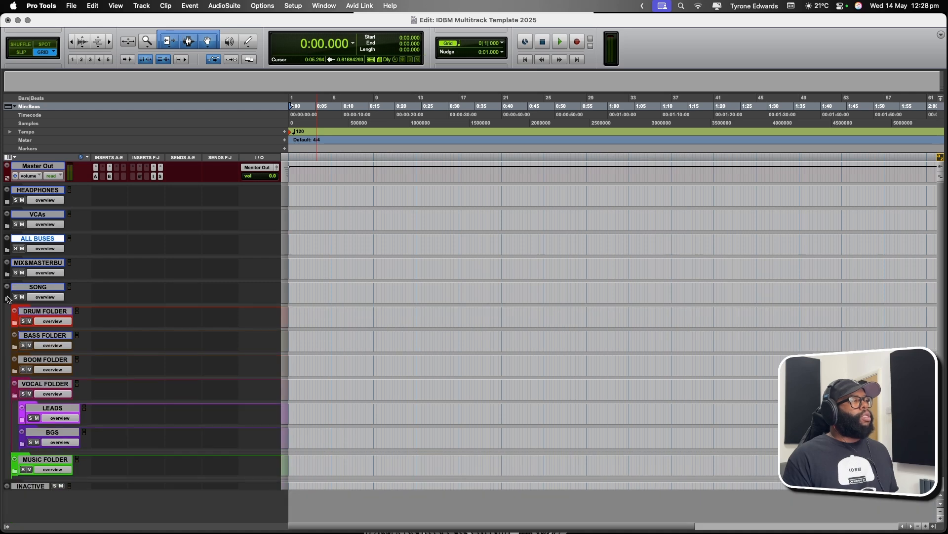
{"action": "left_click", "coordinate": [7, 299]}
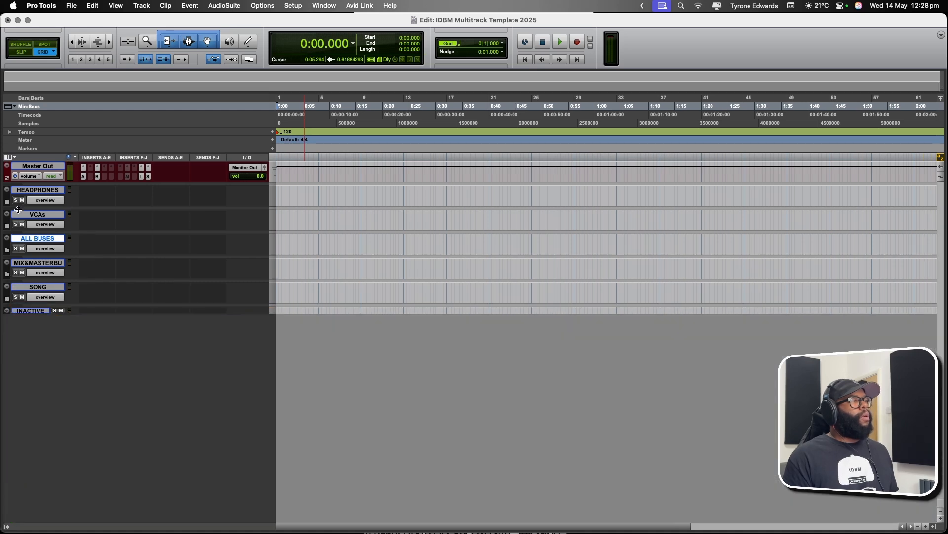
- Import session data from PRINTERS.ptxt, bringing in the PRINTERS folder with its drums, bass, lead vocals, BG vocals and music stem tracks
{"action": "left_click", "coordinate": [71, 5]}
{"action": "mouse_move", "coordinate": [81, 181]}
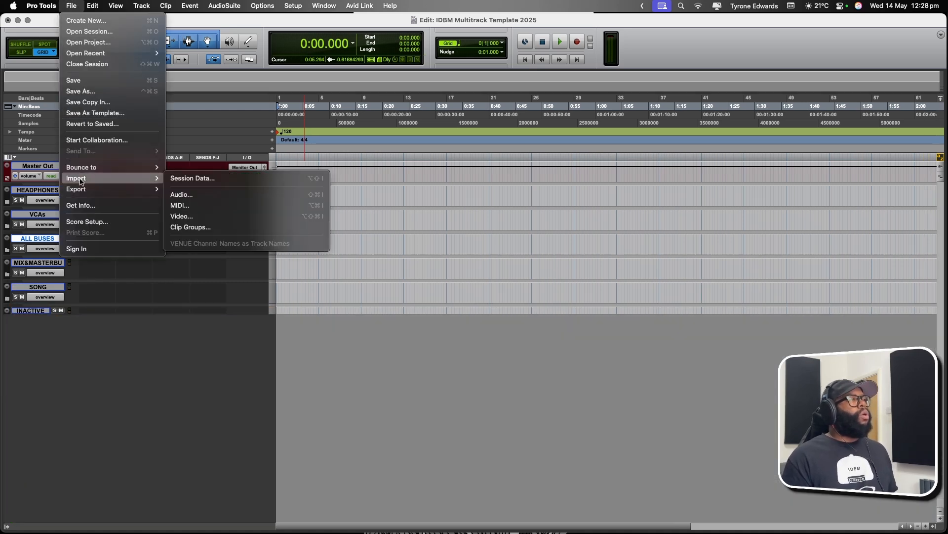
{"action": "left_click", "coordinate": [197, 179]}
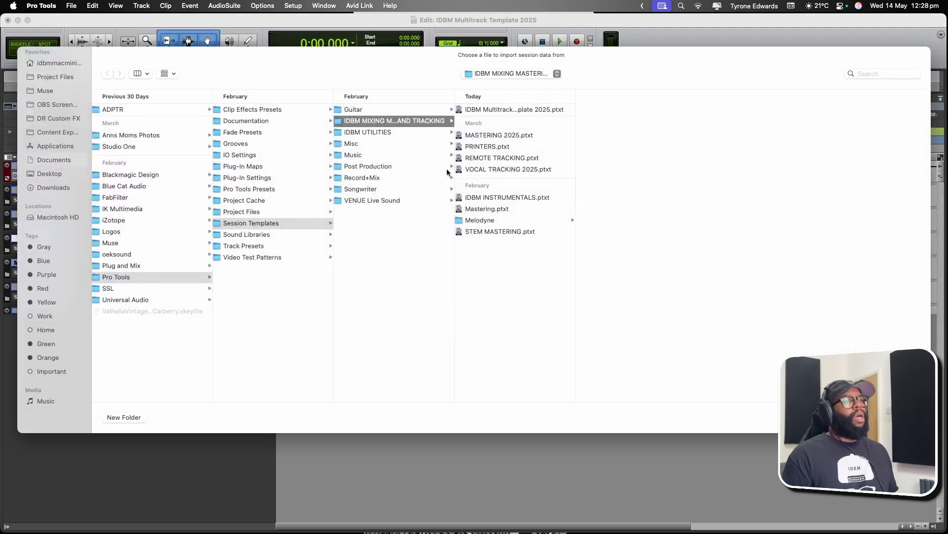
{"action": "double_click", "coordinate": [487, 146]}
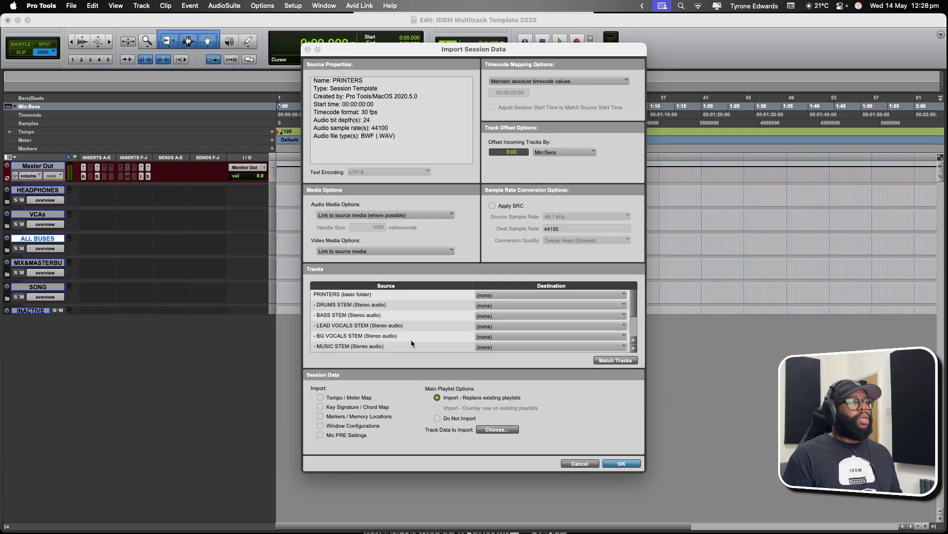
{"action": "left_click", "coordinate": [331, 295]}
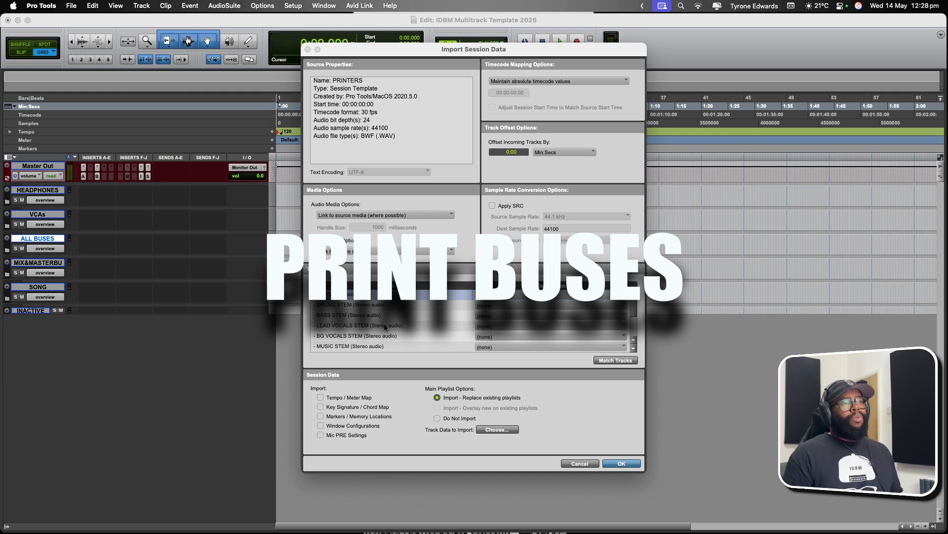
{"action": "left_click", "coordinate": [349, 345], "text": "shift"}
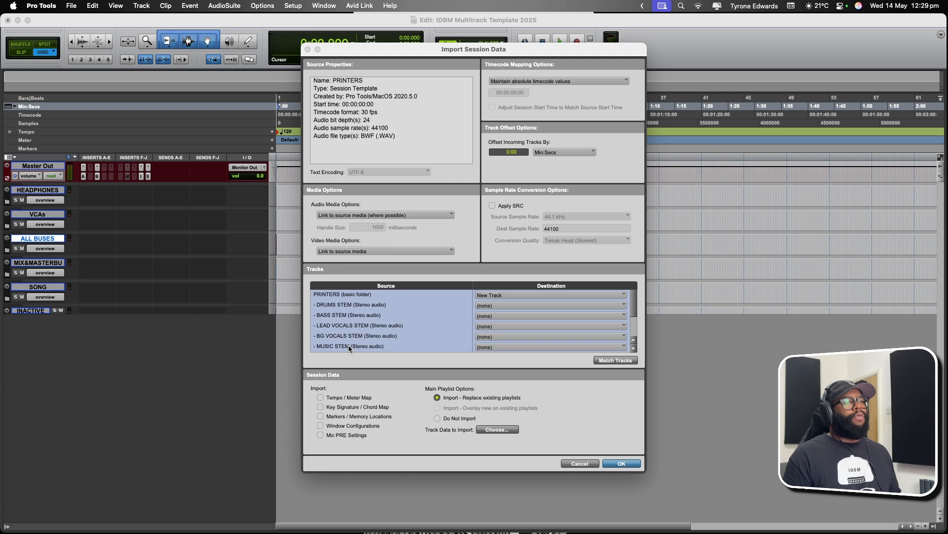
{"action": "left_click", "coordinate": [622, 464]}
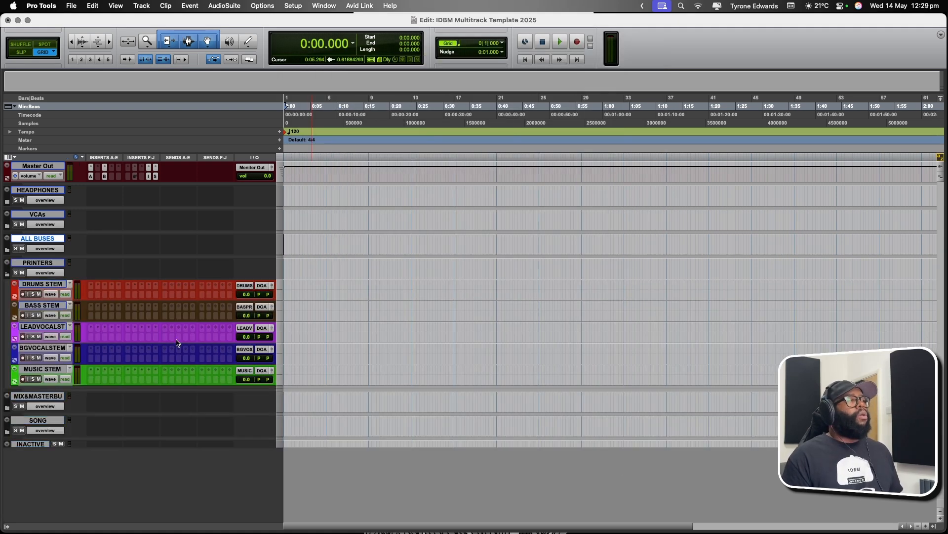
- Move the PRINTERS folder below the INACTIVE folder, and expand the ALL BUSES folder in the Mix window
{"action": "left_click", "coordinate": [30, 265]}
{"action": "left_click_drag", "start_coordinate": [30, 265], "coordinate": [36, 448]}
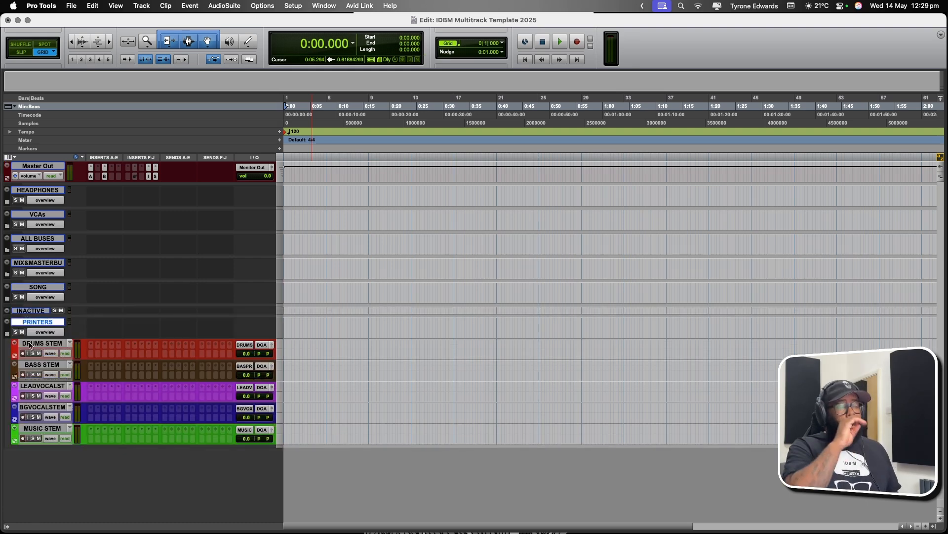
{"action": "key", "text": "super+equal"}
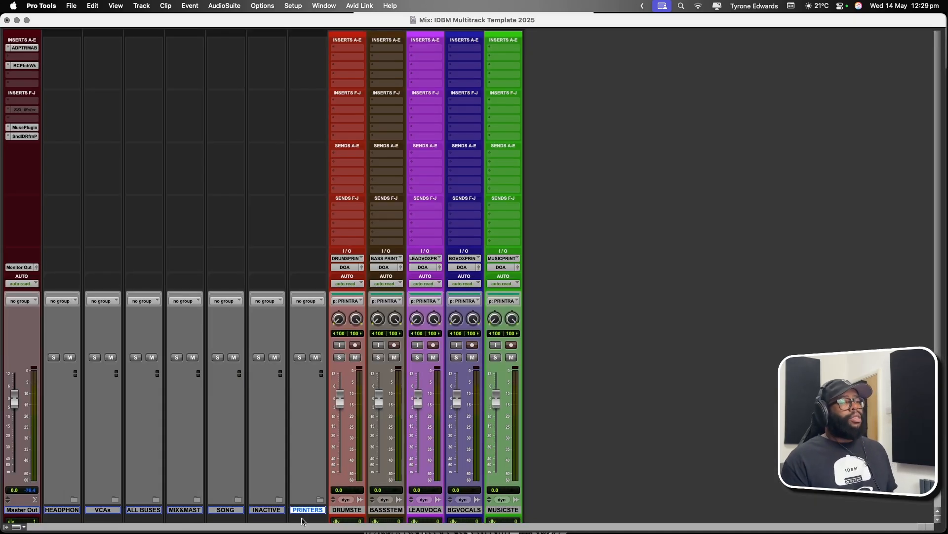
{"action": "left_click", "coordinate": [155, 500]}
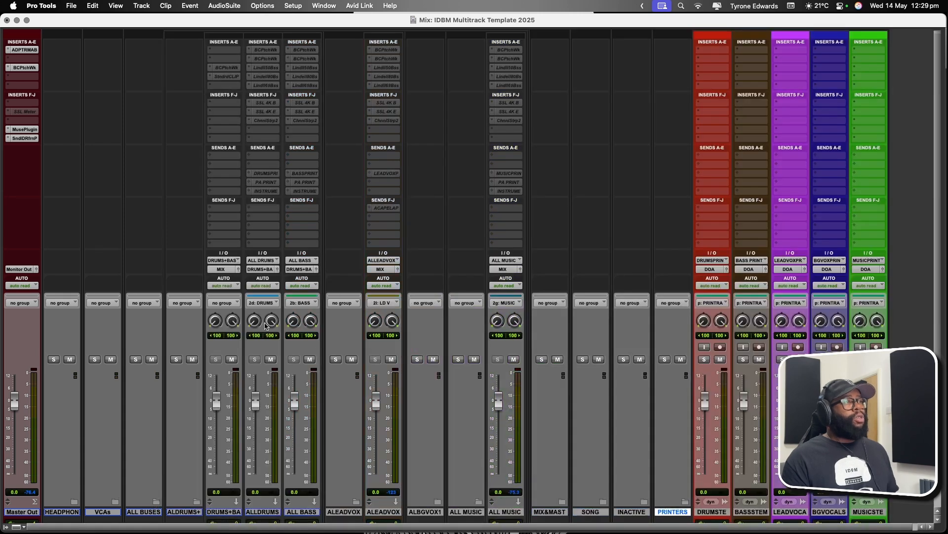
- Inspect the DRUMS PRINT send on ALL DRUMS and the PA PRINT sends on ALL DRUMS, ALL BASS and ALL MUSIC
{"action": "left_click", "coordinate": [262, 174]}
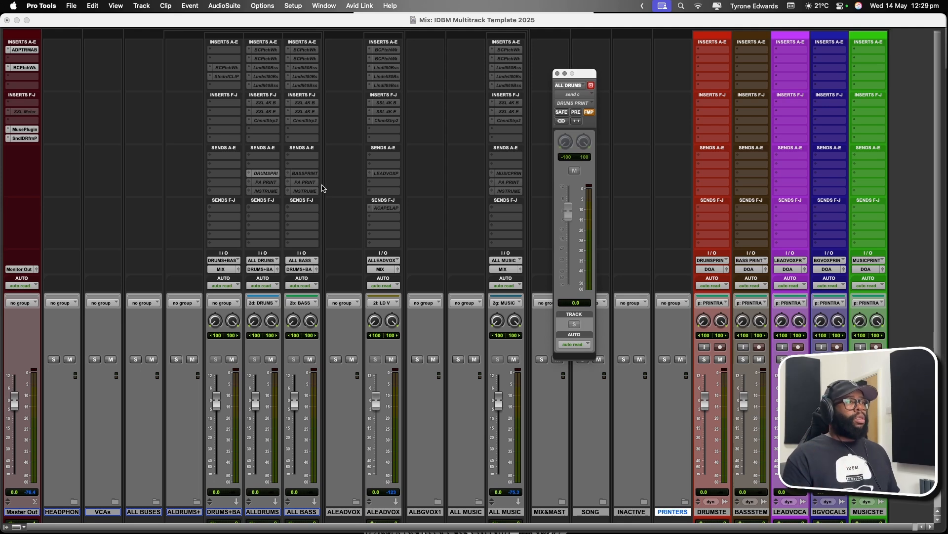
{"action": "left_click", "coordinate": [268, 185]}
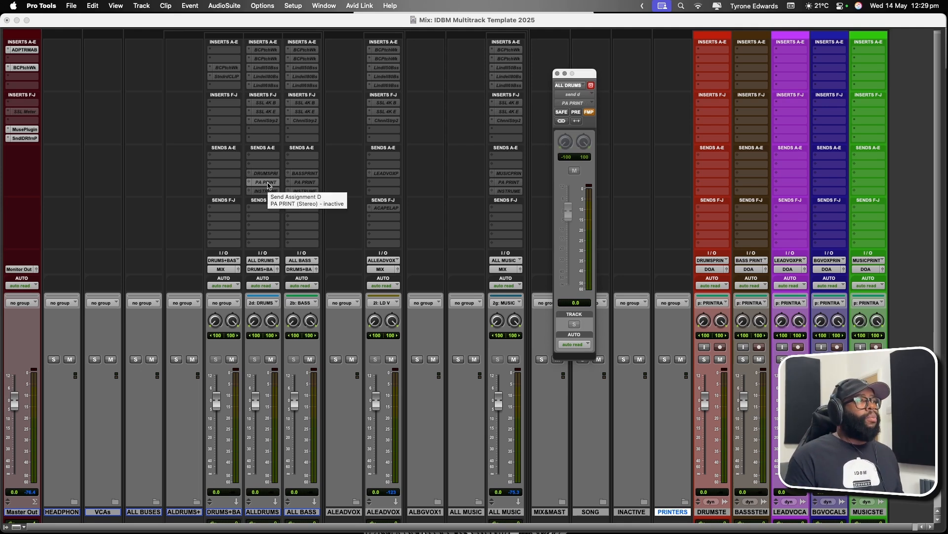
{"action": "left_click", "coordinate": [303, 184]}
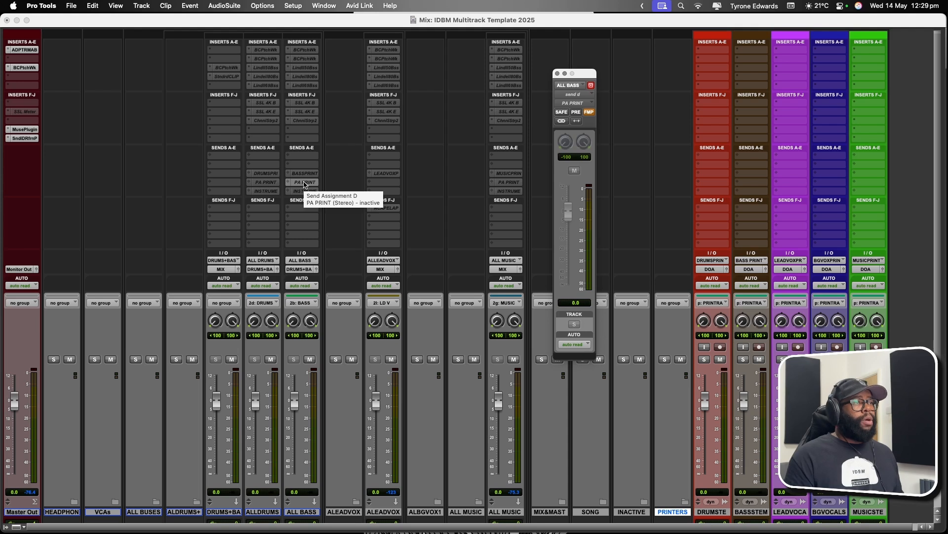
{"action": "left_click", "coordinate": [511, 187]}
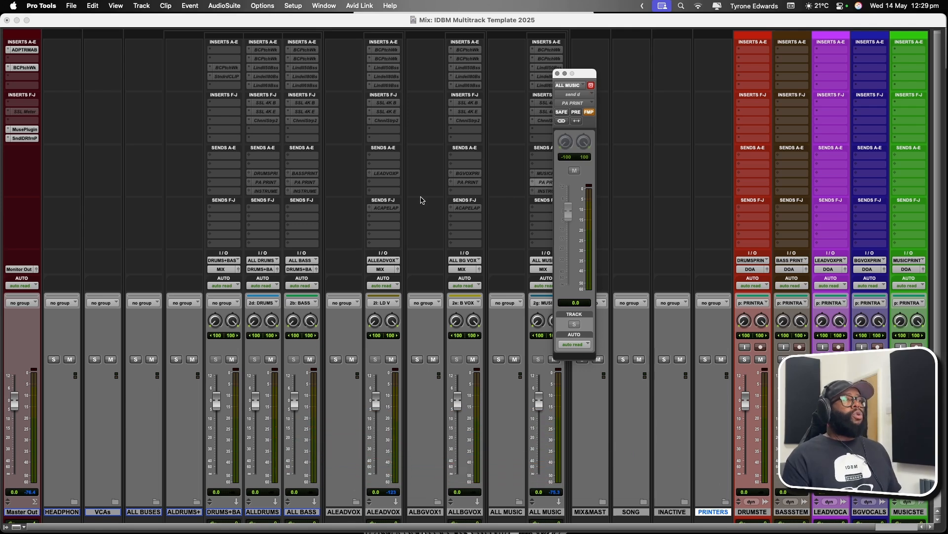
- Inspect the instrumental print sends on ALL DRUMS, ALL BASS and ALL MUSIC, and the acapella and LEAD VOX PRINT sends on ALL LEAD VOX
{"action": "left_click", "coordinate": [263, 191]}
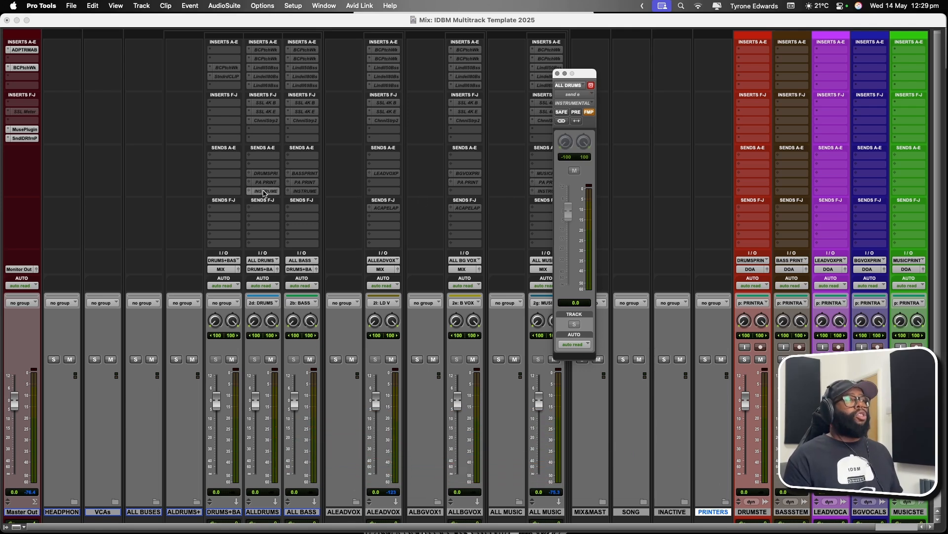
{"action": "left_click", "coordinate": [305, 192]}
{"action": "left_click", "coordinate": [542, 192]}
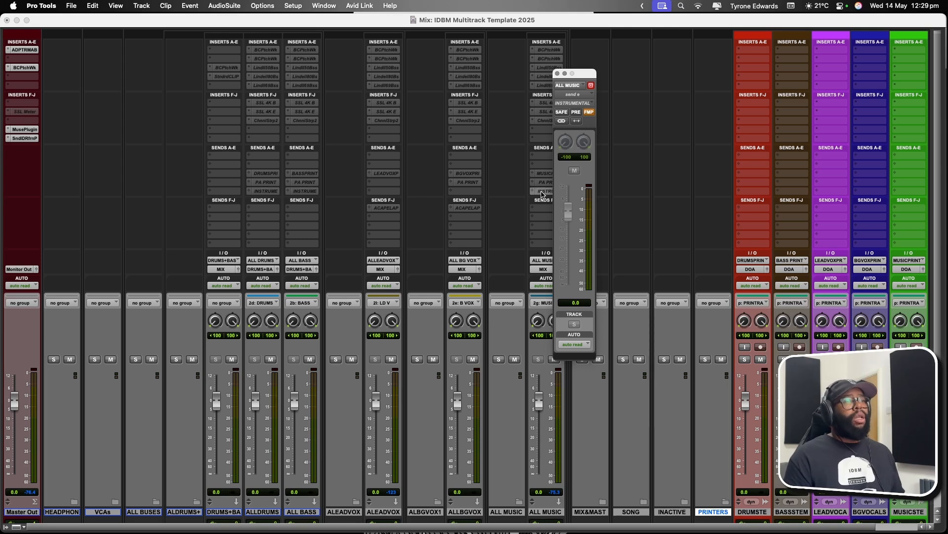
{"action": "left_click", "coordinate": [385, 208]}
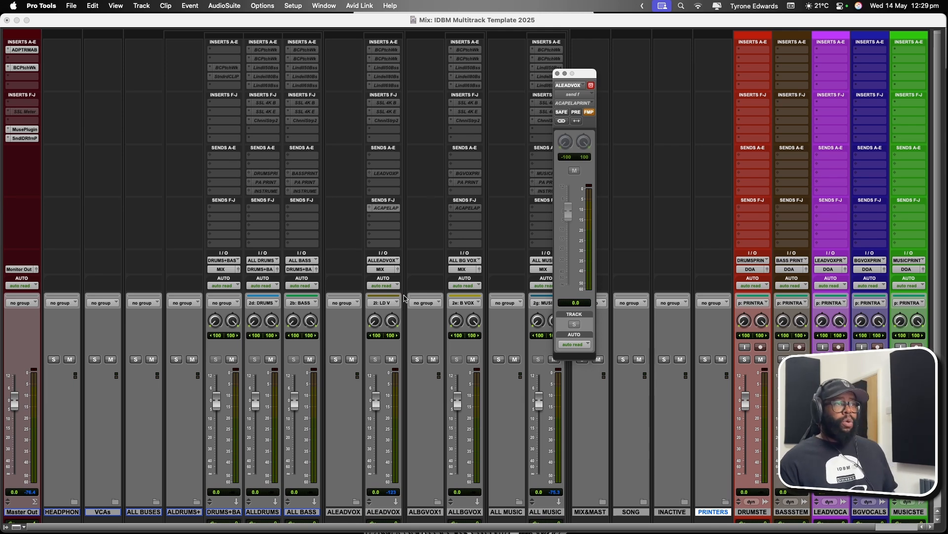
{"action": "left_click", "coordinate": [382, 173]}
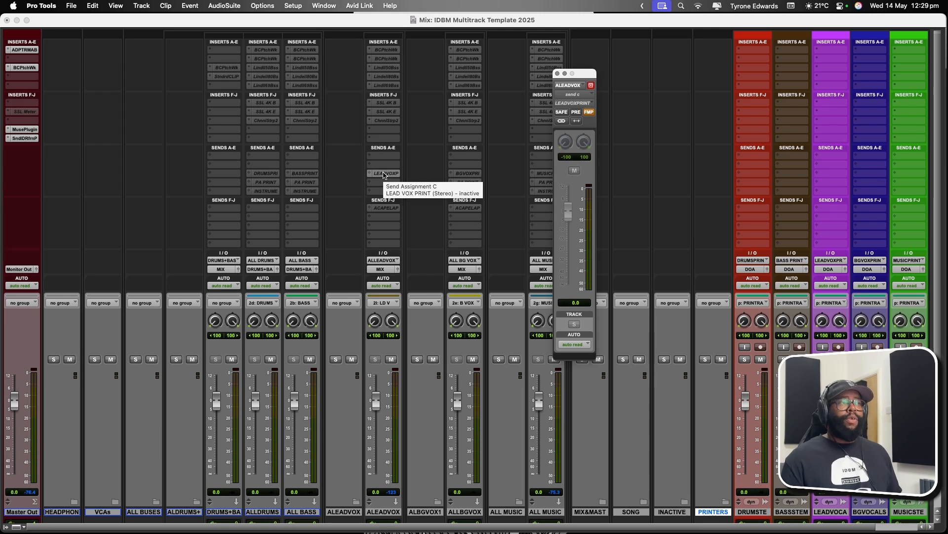
- Inspect the BG VOX PRINT send on ALL BG VOX, and close the send window
{"action": "left_click", "coordinate": [464, 174]}
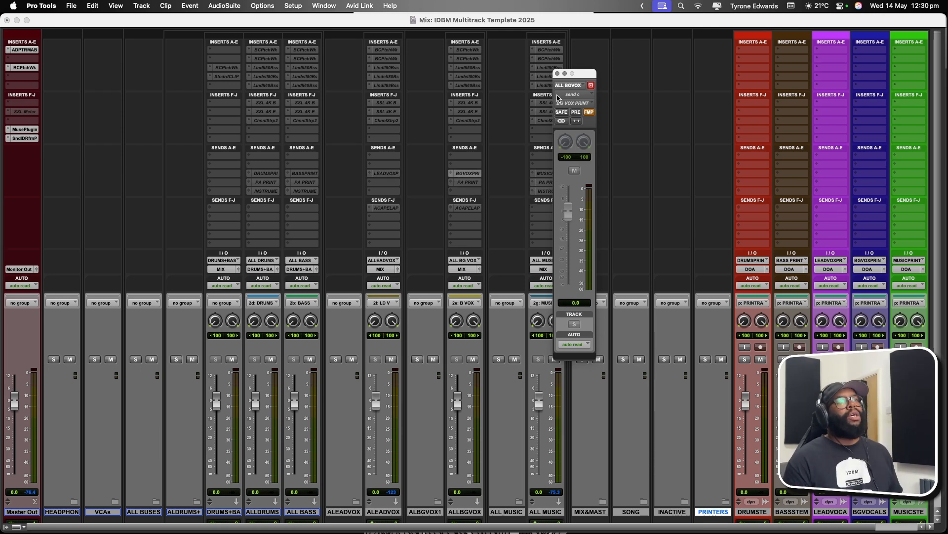
{"action": "left_click", "coordinate": [557, 73]}
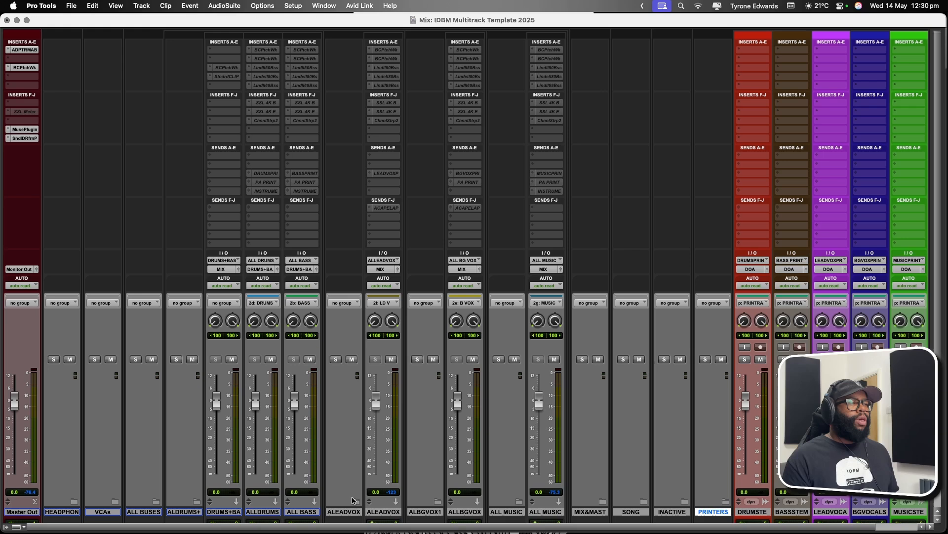
- Collapse the PRINTERS folder and delete it together with its member tracks
{"action": "left_click", "coordinate": [726, 501]}
{"action": "right_click", "coordinate": [719, 513]}
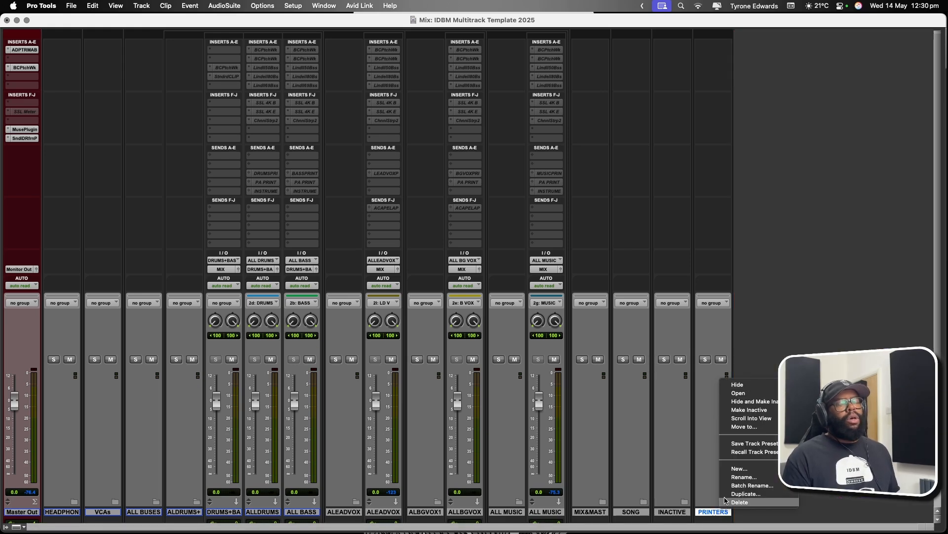
{"action": "left_click", "coordinate": [740, 502]}
{"action": "left_click", "coordinate": [517, 228]}
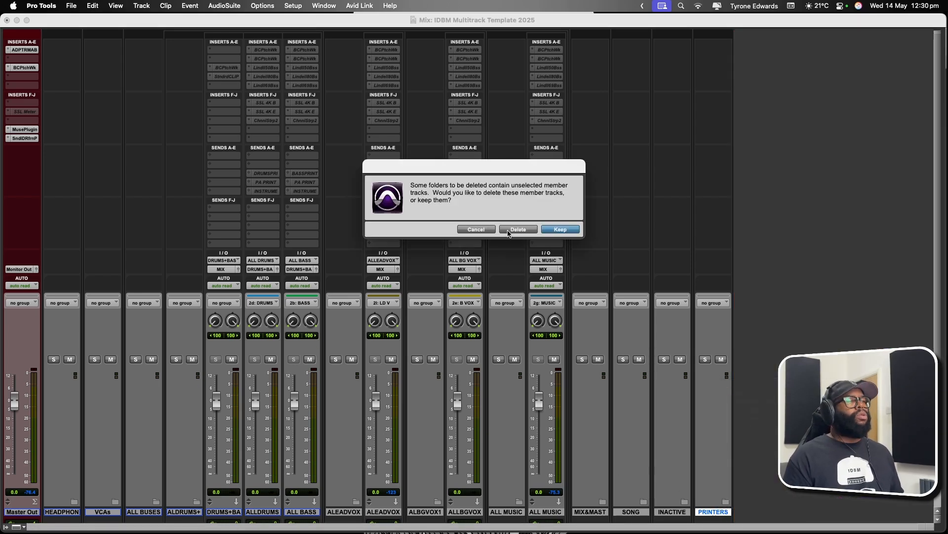
- Collapse the ALL MUSIC, ALL BG VOX, ALL LEAD VOX and ALL DRUMS + BASS bus folders
{"action": "left_click", "coordinate": [519, 502]}
{"action": "left_click", "coordinate": [438, 502]}
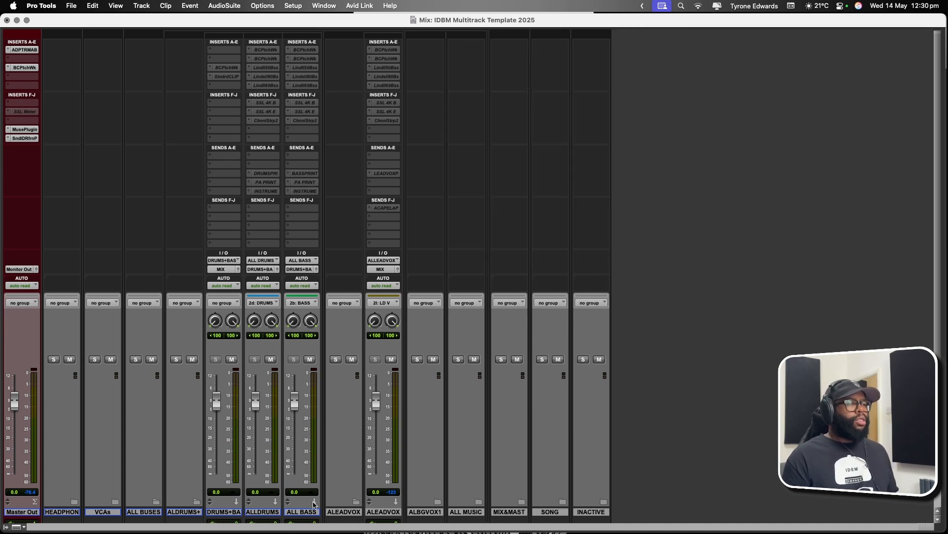
{"action": "left_click", "coordinate": [357, 502]}
{"action": "left_click", "coordinate": [197, 502]}
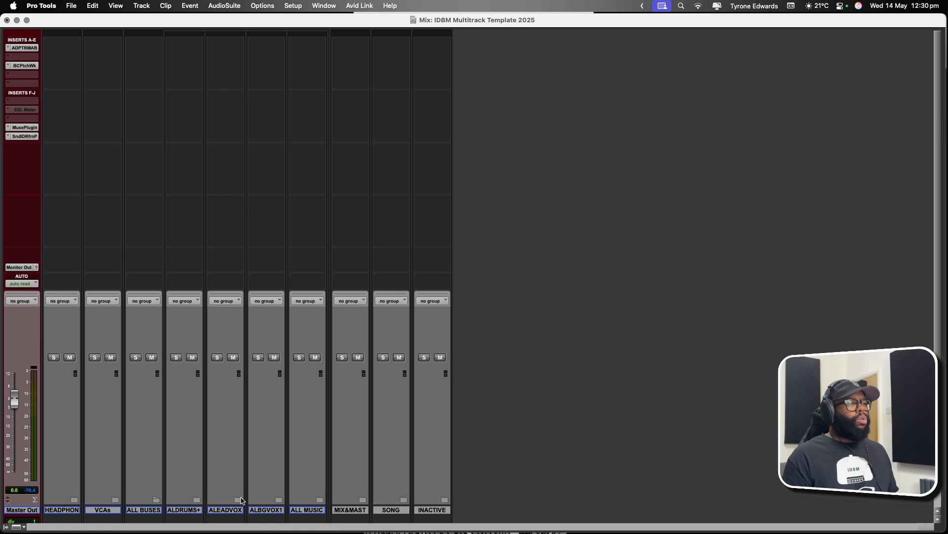
- Expand the MIX & MASTER BUS folder and select its Mix Alt track, followed by its Master track
{"action": "left_click", "coordinate": [362, 500]}
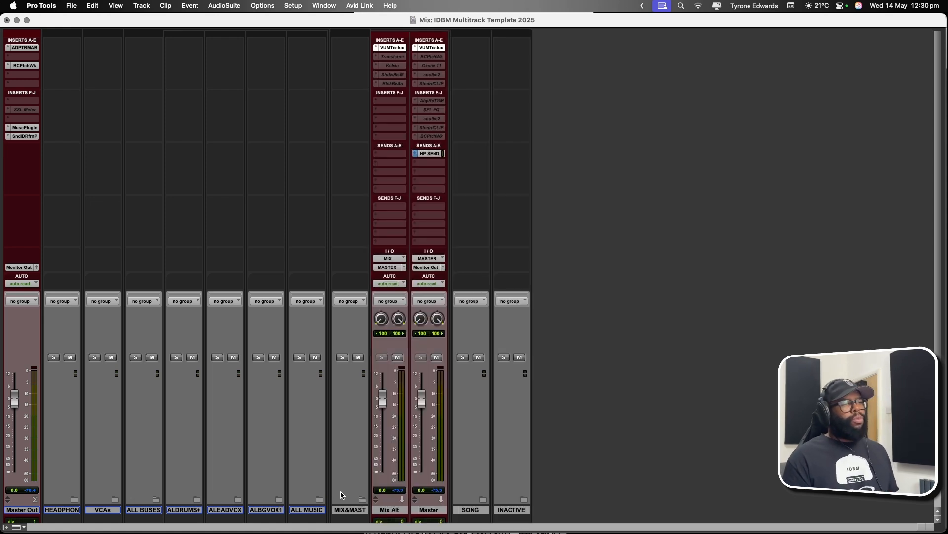
{"action": "left_click", "coordinate": [390, 510]}
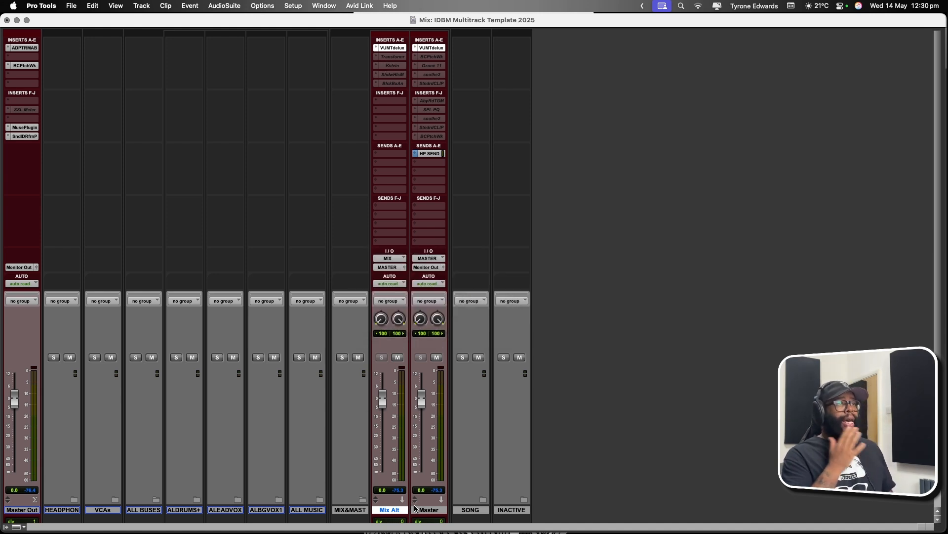
{"action": "left_click", "coordinate": [422, 510]}
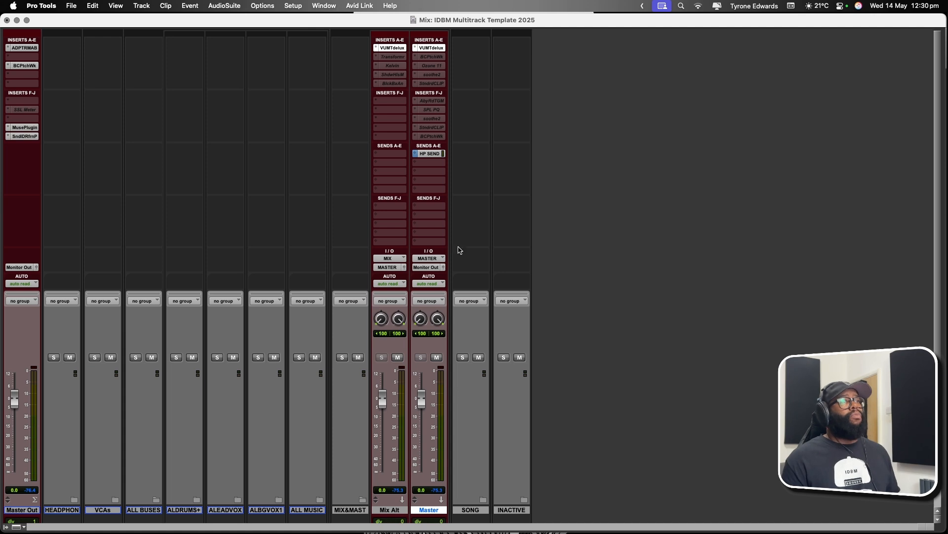
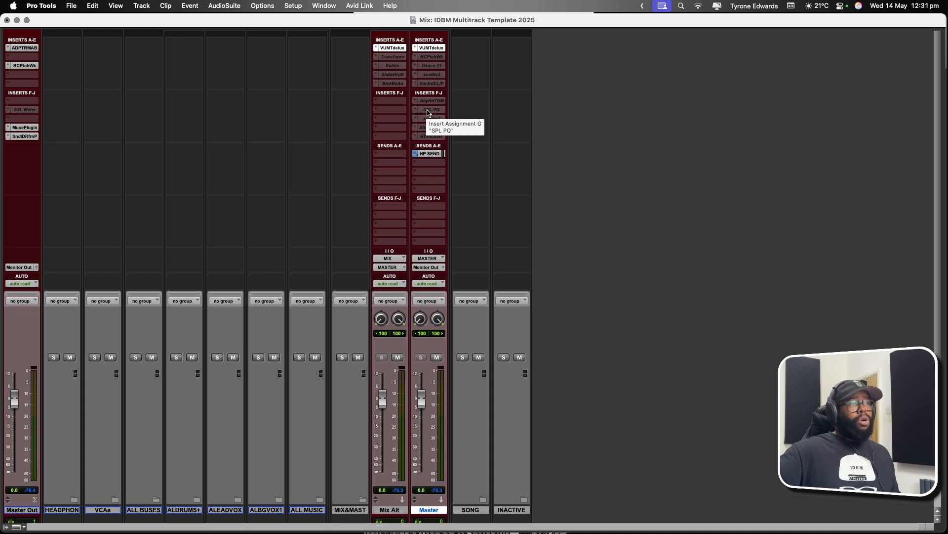
- Make the SPL PQ insert on the Master track active, view its interface and close the plug-in window
{"action": "left_click", "coordinate": [430, 110]}
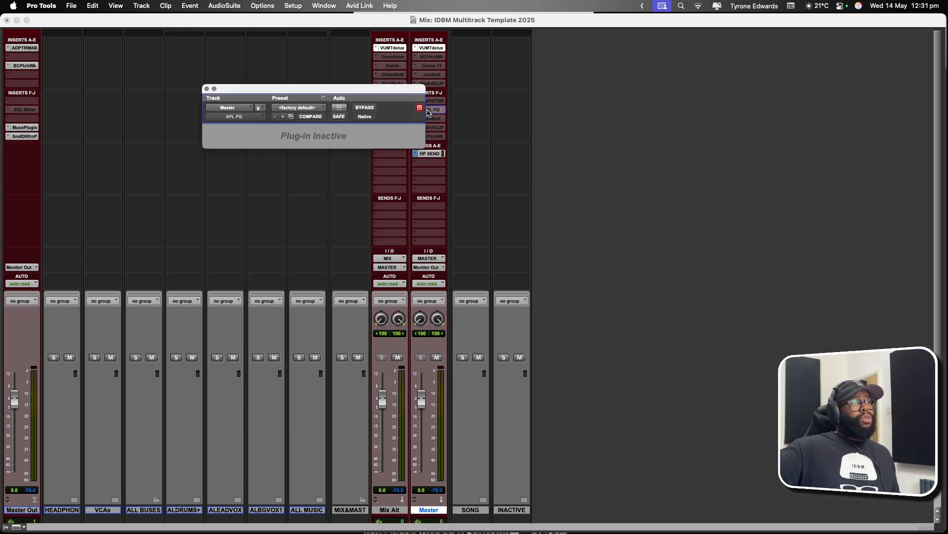
{"action": "right_click", "coordinate": [434, 111]}
{"action": "left_click", "coordinate": [440, 121]}
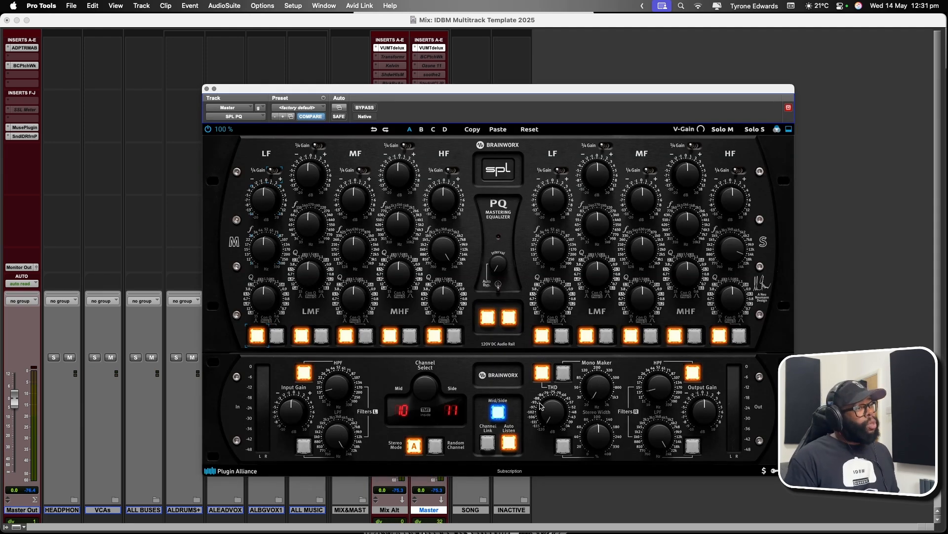
{"action": "left_click", "coordinate": [206, 89]}
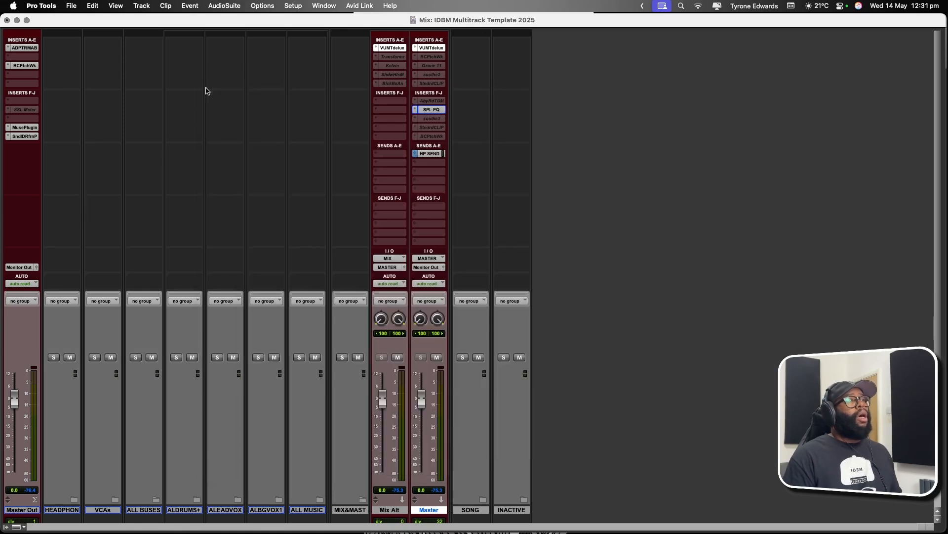
- Check the StandardCLIP insert on the Master track, and collapse the MIX & MASTER BUS folder
{"action": "left_click", "coordinate": [426, 128]}
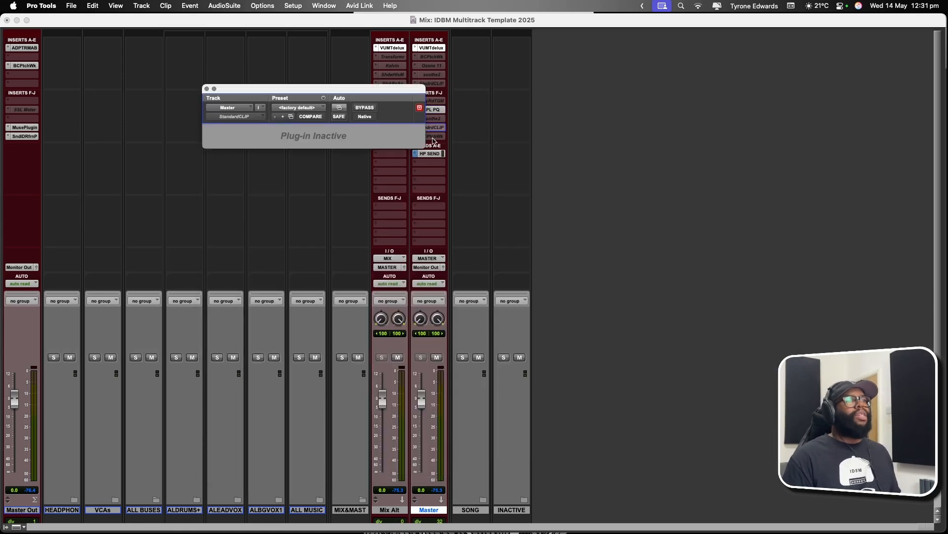
{"action": "left_click", "coordinate": [207, 89]}
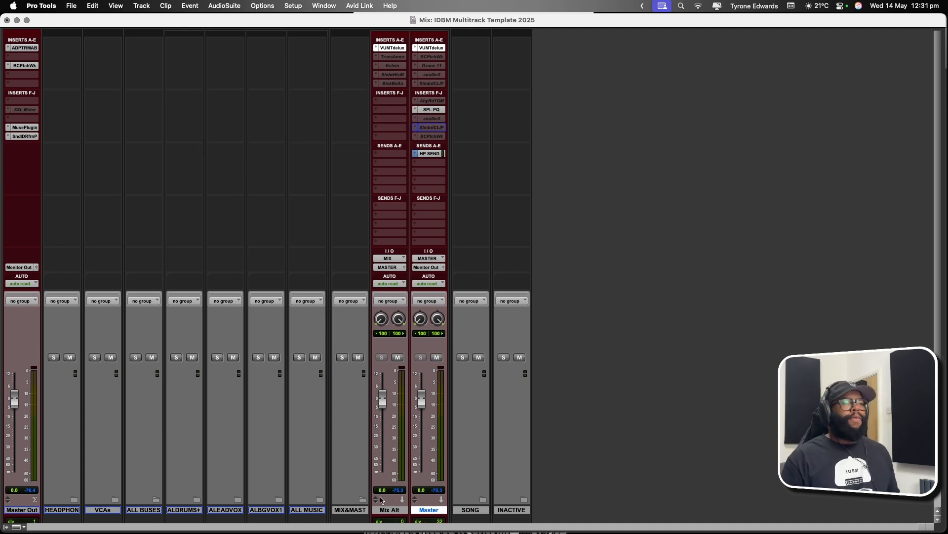
{"action": "left_click", "coordinate": [363, 500]}
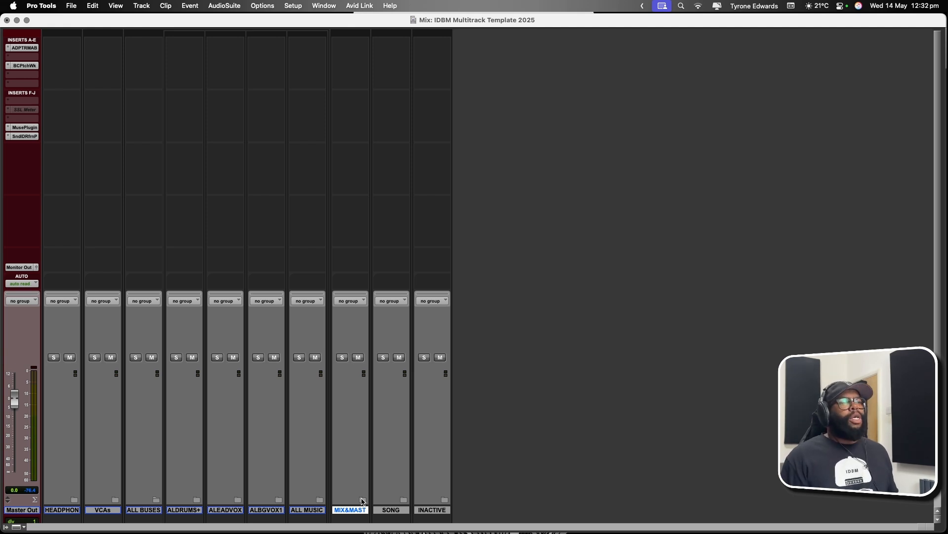
- Switch to the Edit window, collapse the ALL BUSES folder and expand the SONG folder
{"action": "left_click", "coordinate": [442, 511]}
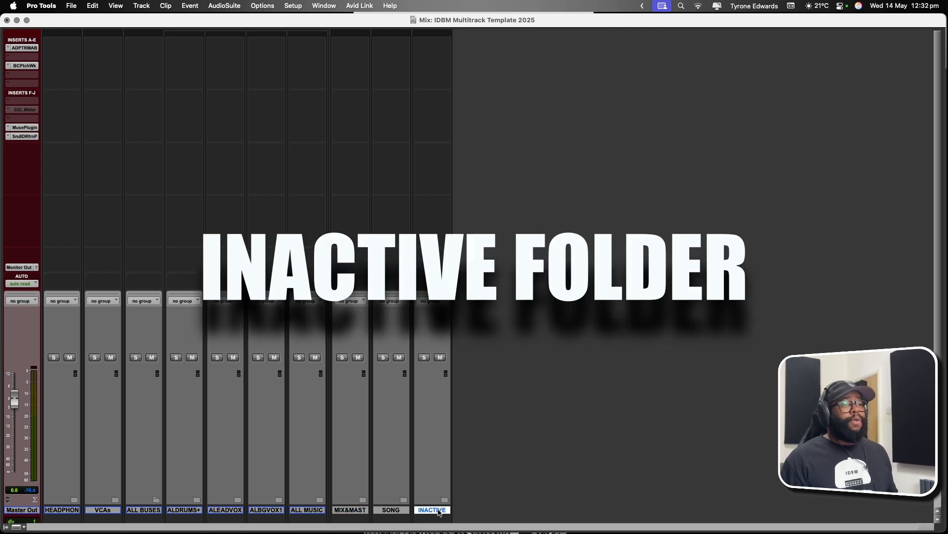
{"action": "key", "text": "super+equal"}
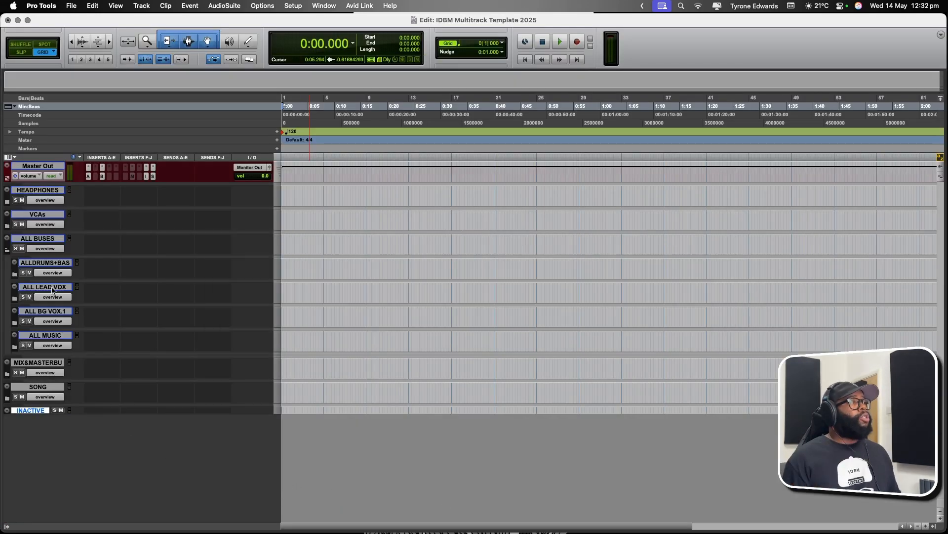
{"action": "left_click", "coordinate": [7, 249]}
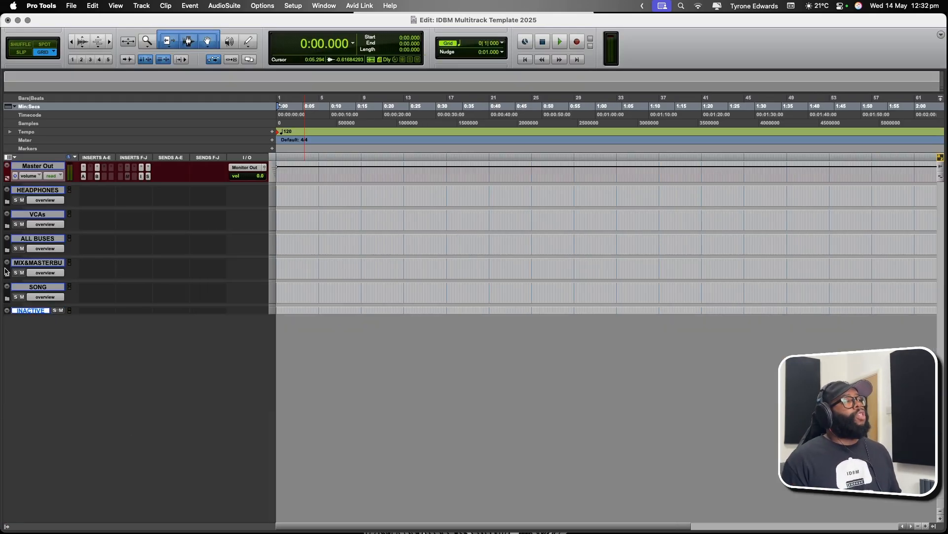
{"action": "left_click", "coordinate": [7, 273]}
{"action": "left_click", "coordinate": [7, 274]}
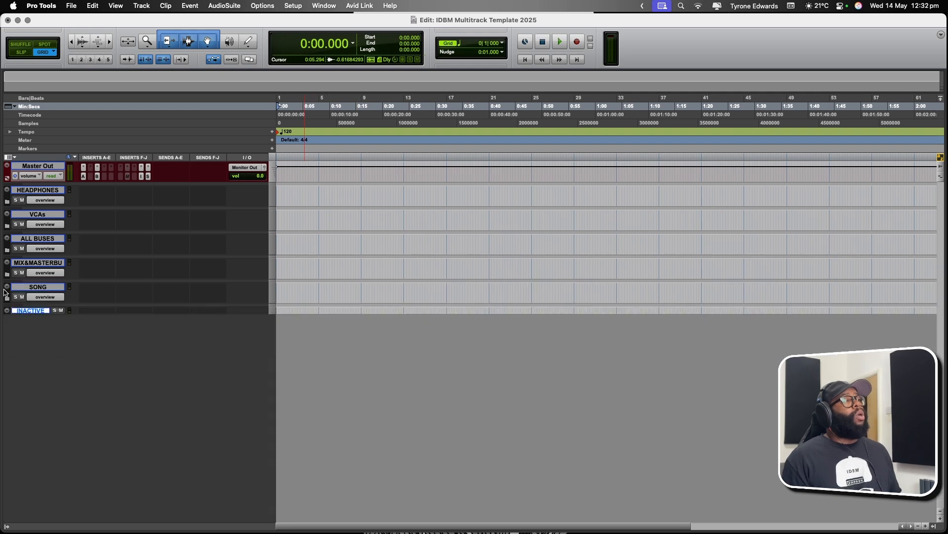
{"action": "left_click", "coordinate": [6, 300]}
{"action": "left_click", "coordinate": [6, 299]}
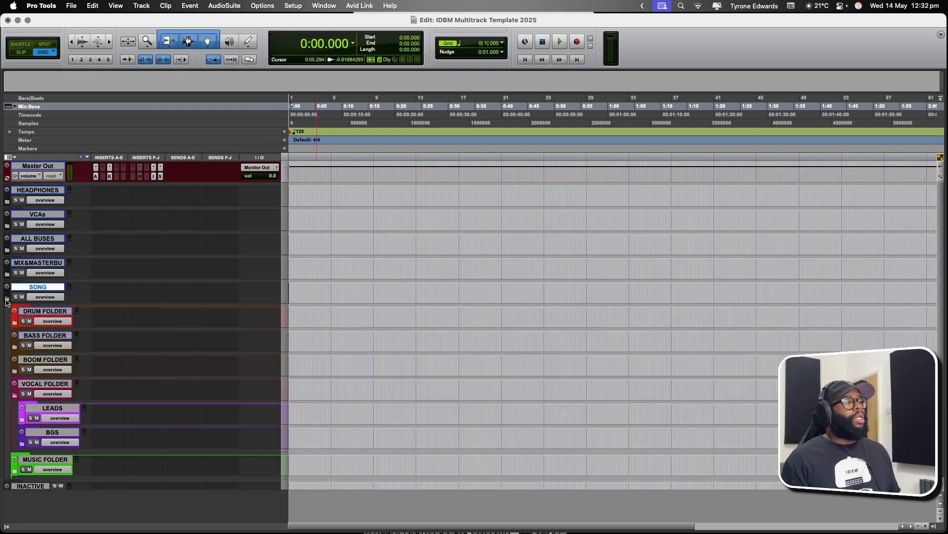
- Make the BOOM FOLDER inside the SONG folder inactive
{"action": "left_click", "coordinate": [40, 362]}
{"action": "right_click", "coordinate": [42, 360]}
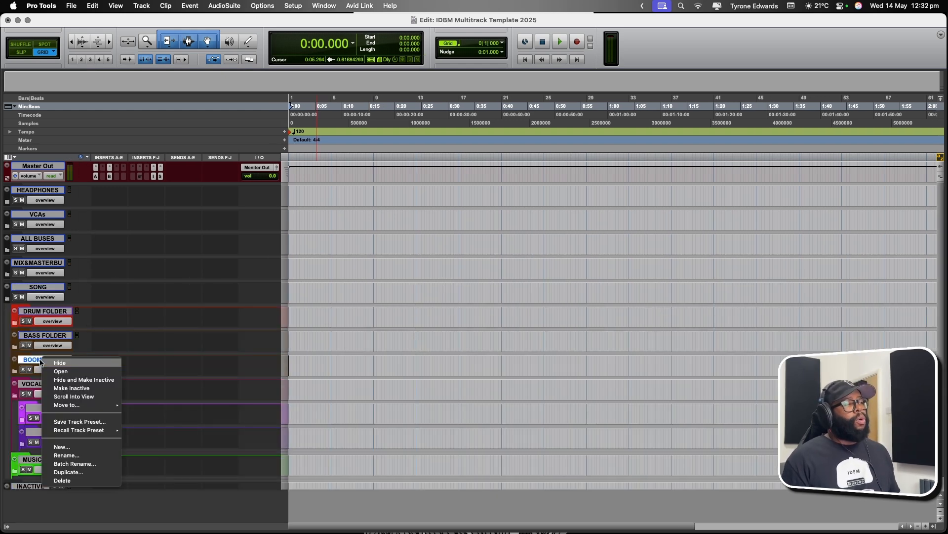
{"action": "left_click", "coordinate": [60, 389]}
- Move the BOOM FOLDER into the INACTIVE folder, and close the INACTIVE folder
{"action": "right_click", "coordinate": [53, 359]}
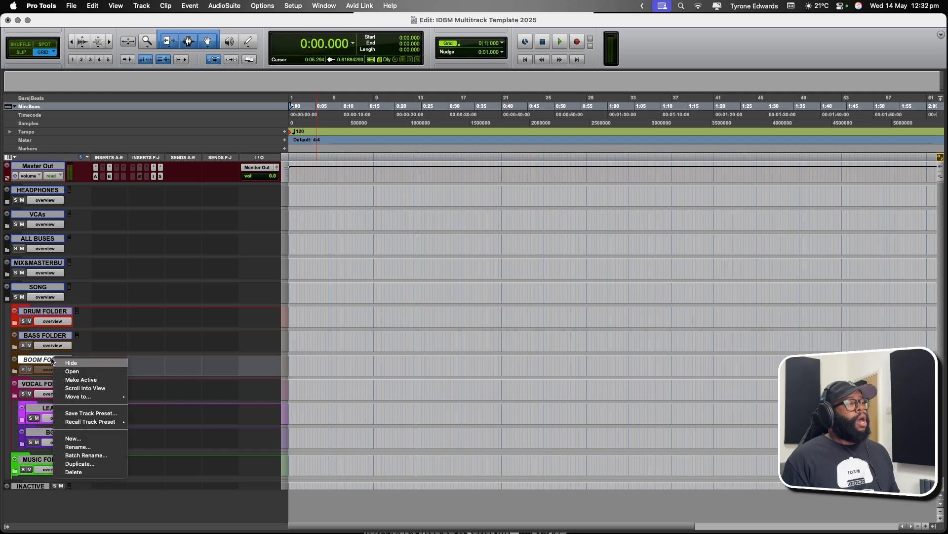
{"action": "mouse_move", "coordinate": [105, 397]}
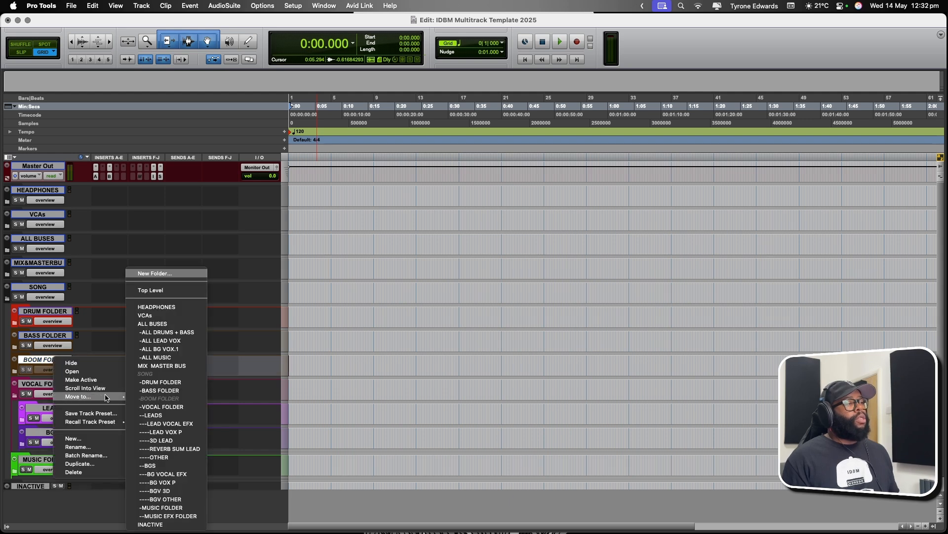
{"action": "left_click", "coordinate": [151, 524]}
{"action": "right_click", "coordinate": [31, 462]}
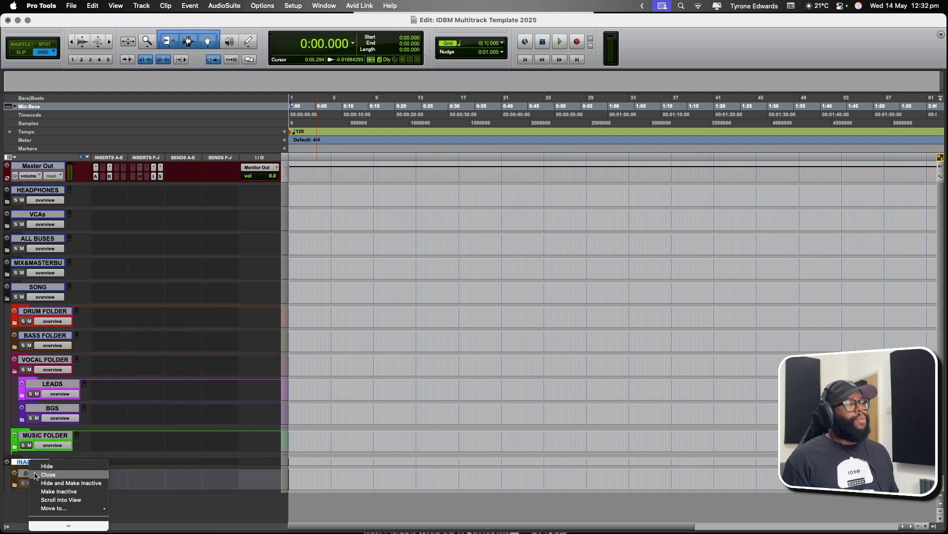
{"action": "left_click", "coordinate": [36, 477]}
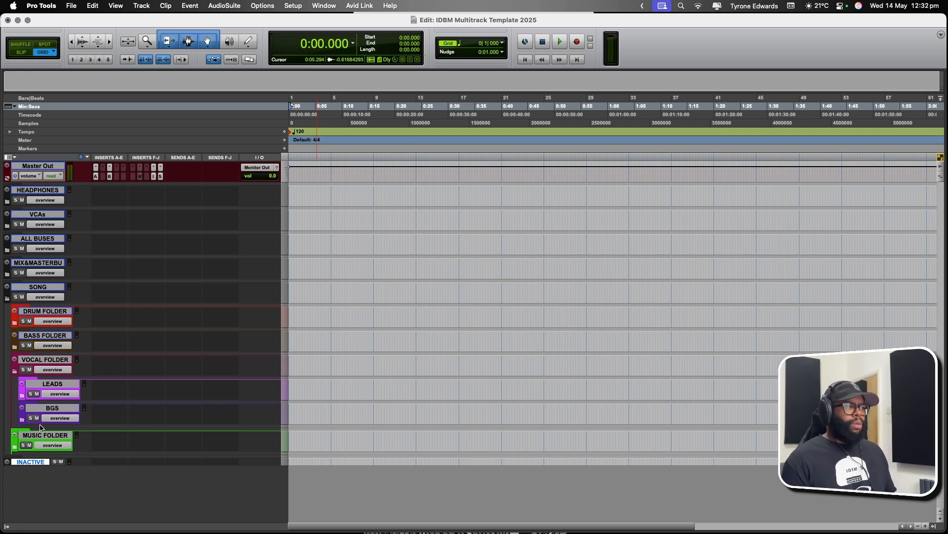
- Expand the LEADS folder inside the VOCAL FOLDER
{"action": "left_click", "coordinate": [47, 385]}
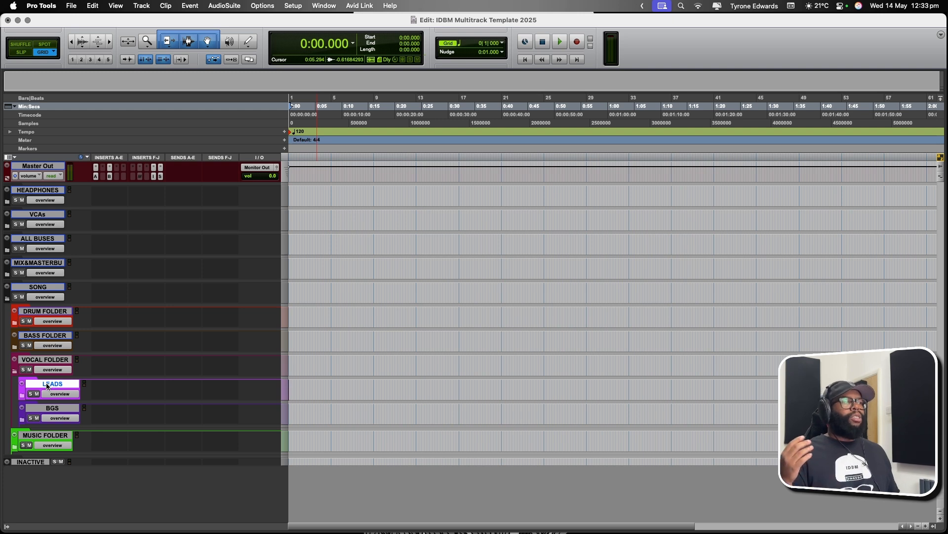
{"action": "left_click", "coordinate": [22, 396]}
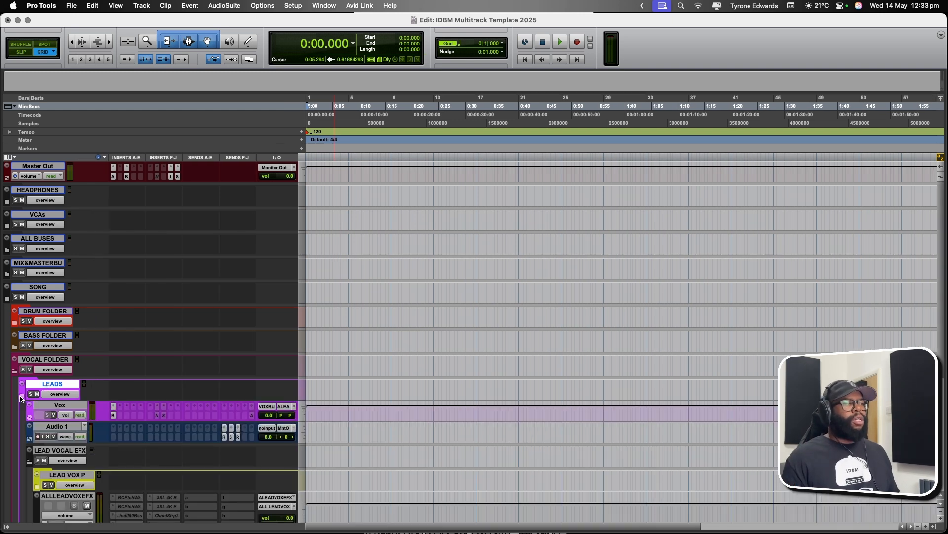
- Try to commit the Audio 1 track offline with Source Tracks set to Make Inactive
{"action": "left_click", "coordinate": [60, 425]}
{"action": "right_click", "coordinate": [61, 425]}
{"action": "left_click", "coordinate": [76, 489]}
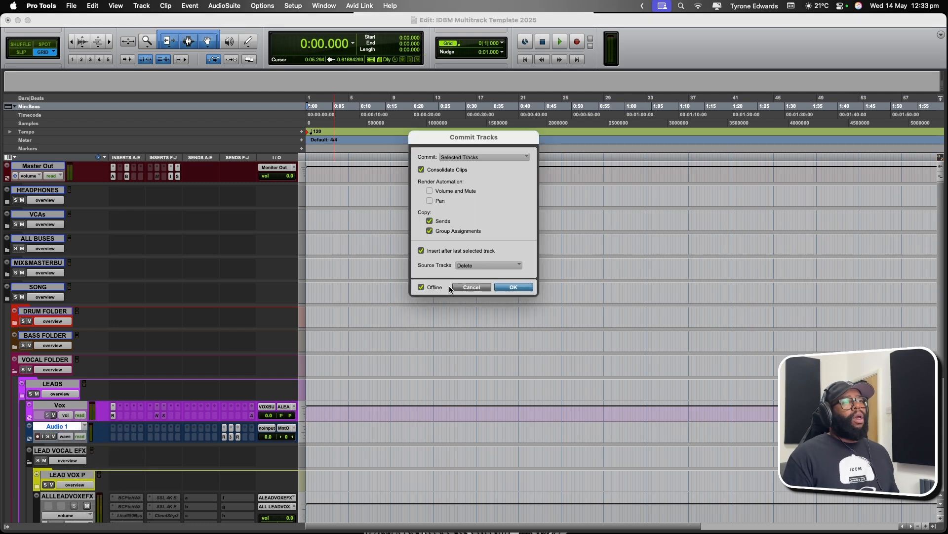
{"action": "left_click", "coordinate": [477, 265]}
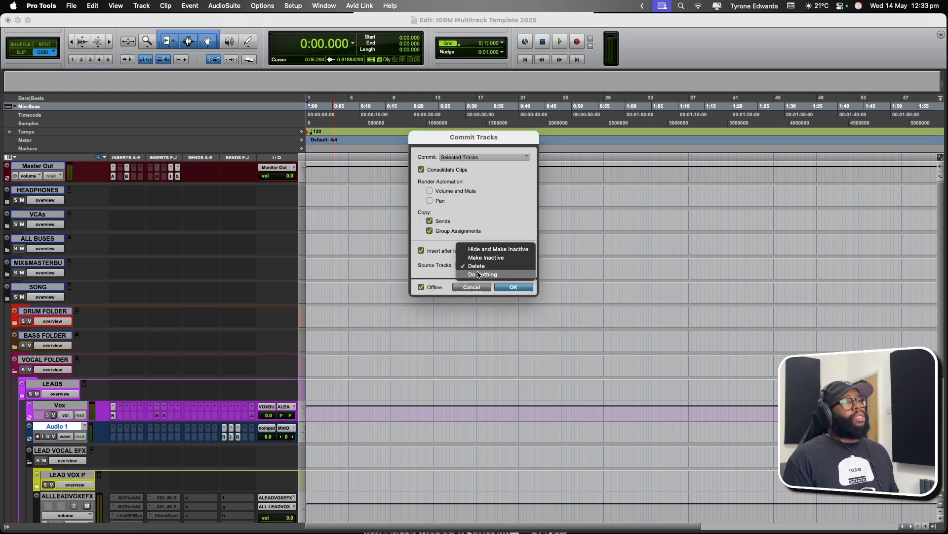
{"action": "left_click", "coordinate": [478, 256]}
{"action": "key", "text": "Return"}
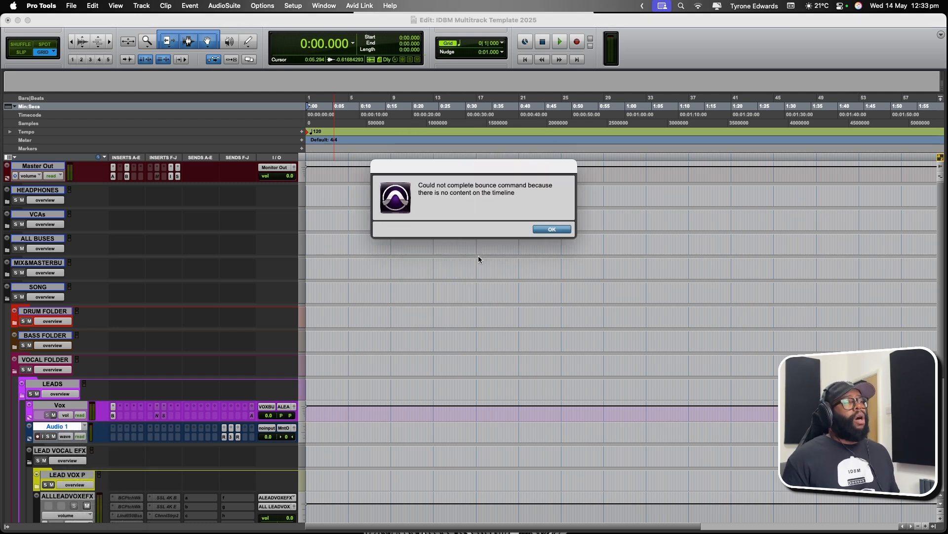
{"action": "key", "text": "Return"}
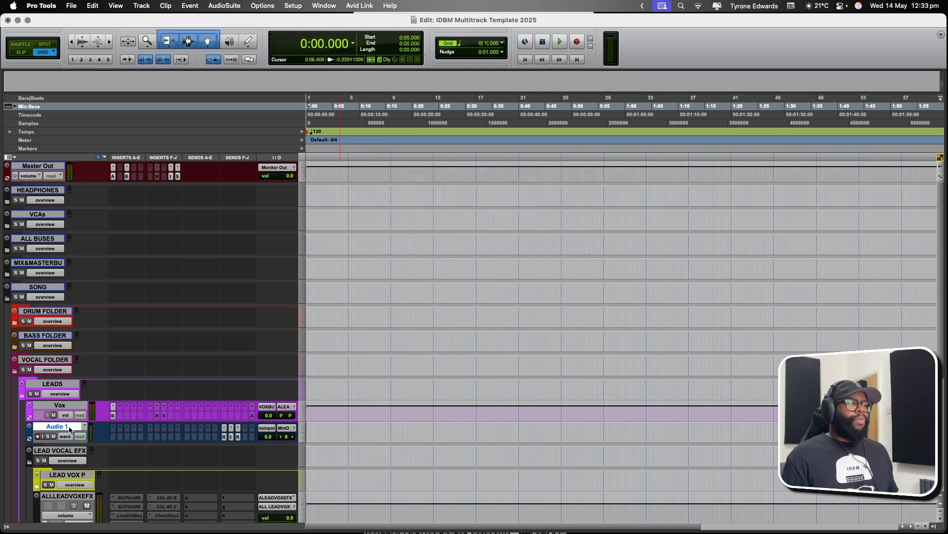
- Move the Audio 1 track from the LEADS folder into the INACTIVE folder
{"action": "right_click", "coordinate": [70, 430]}
{"action": "mouse_move", "coordinate": [119, 463]}
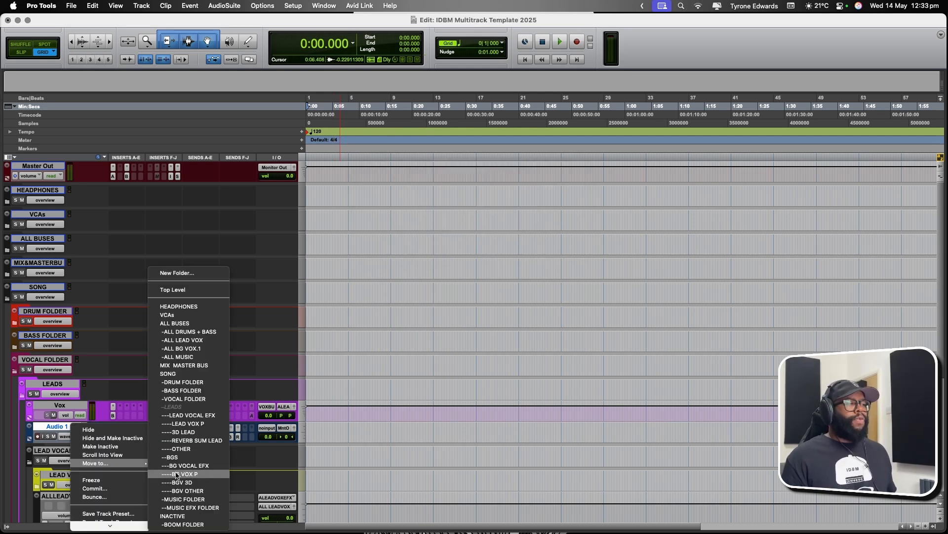
{"action": "left_click", "coordinate": [175, 517]}
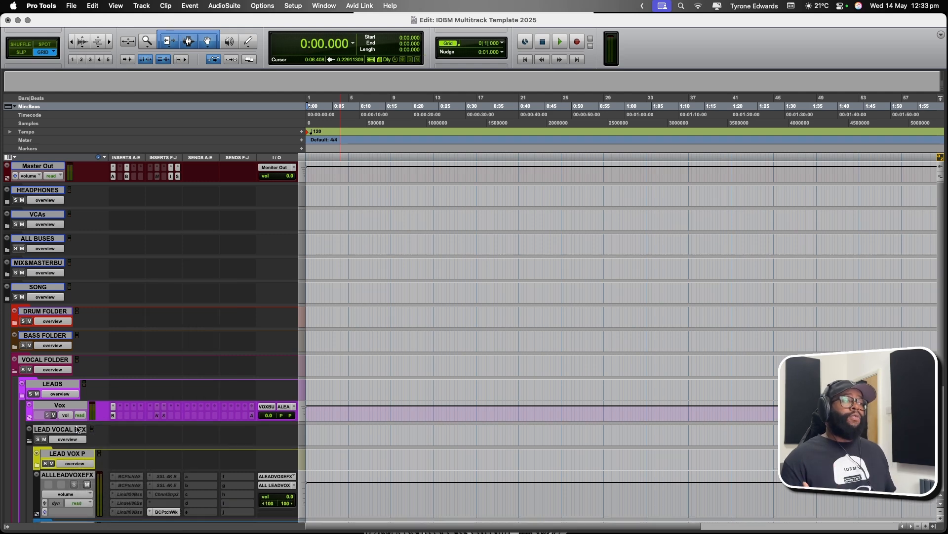
- Open the INACTIVE folder, make the Audio 1 track inside it inactive, and close the folder again
{"action": "scroll", "coordinate": [77, 429], "scroll_direction": "down", "scroll_amount": 5}
{"action": "right_click", "coordinate": [43, 470]}
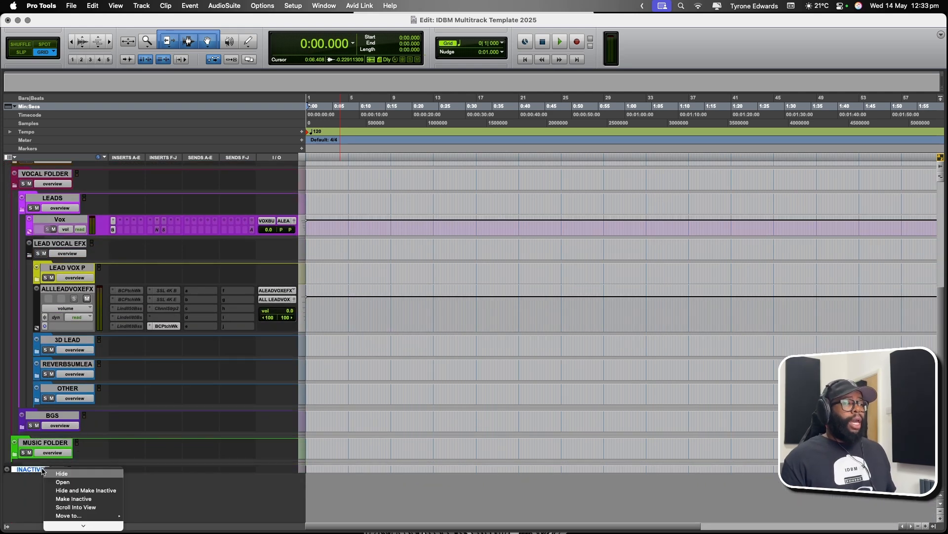
{"action": "left_click", "coordinate": [47, 482]}
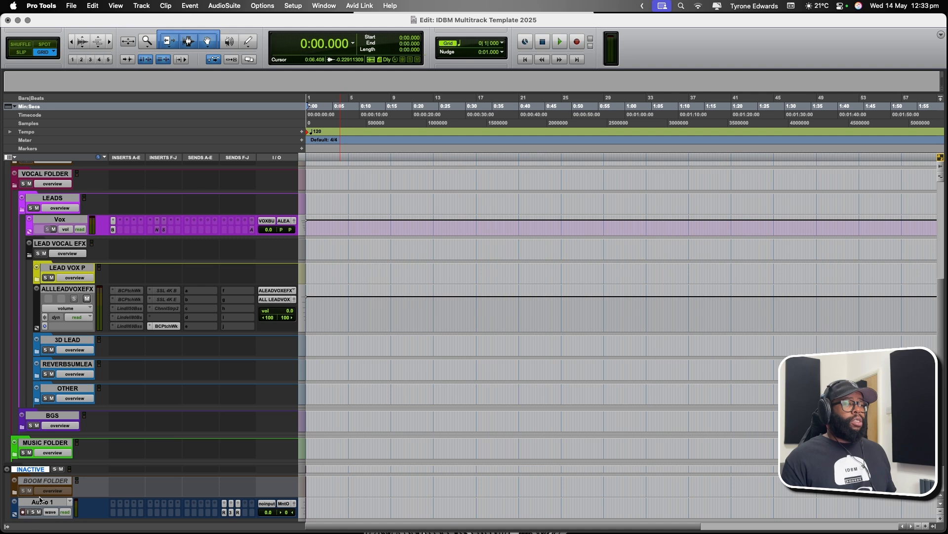
{"action": "right_click", "coordinate": [35, 504]}
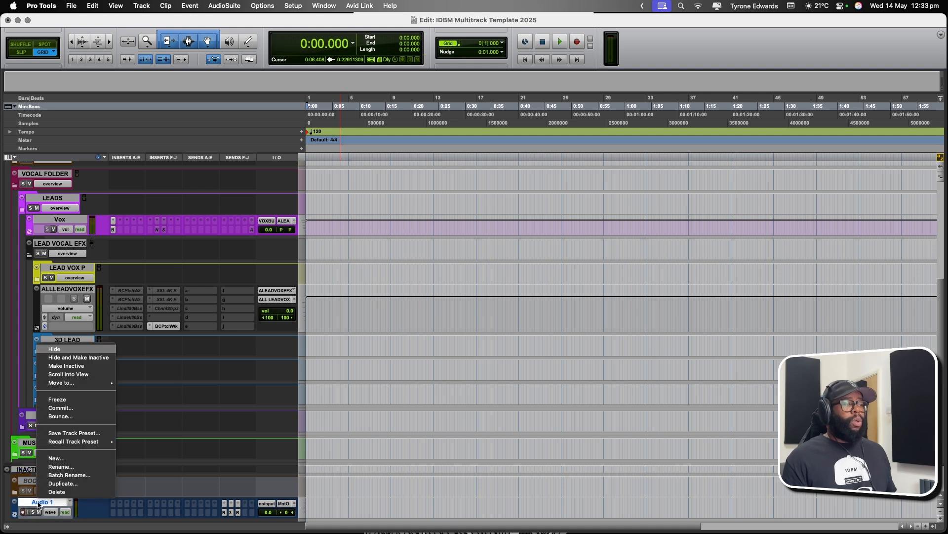
{"action": "left_click", "coordinate": [57, 375]}
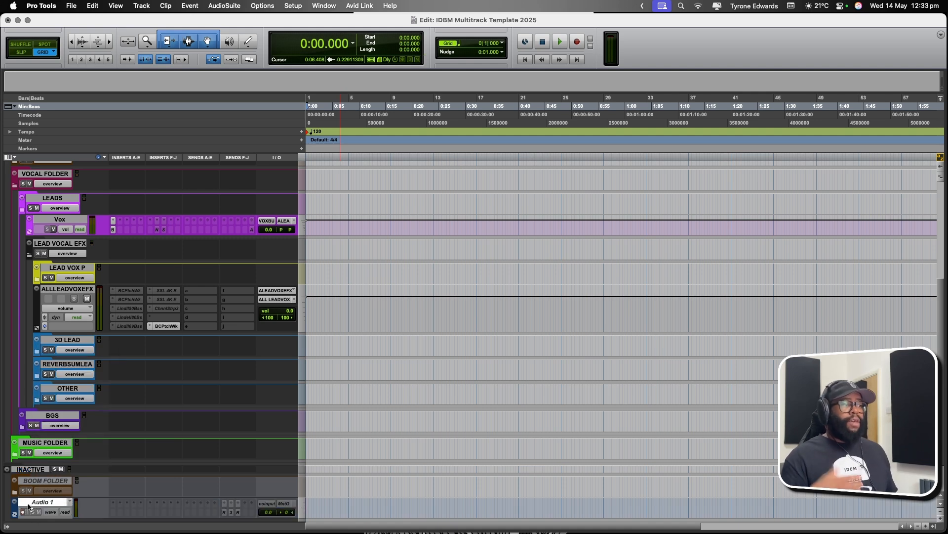
{"action": "right_click", "coordinate": [29, 471]}
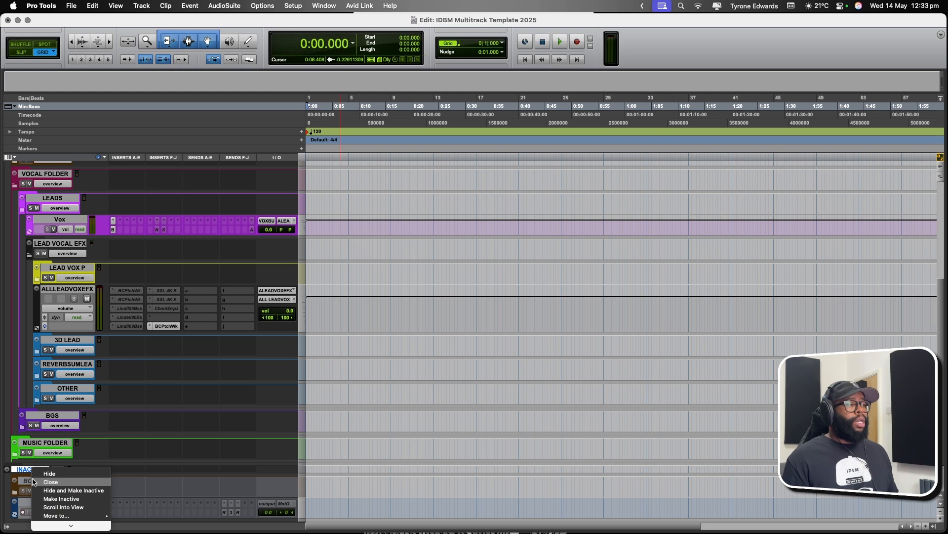
{"action": "left_click", "coordinate": [33, 482]}
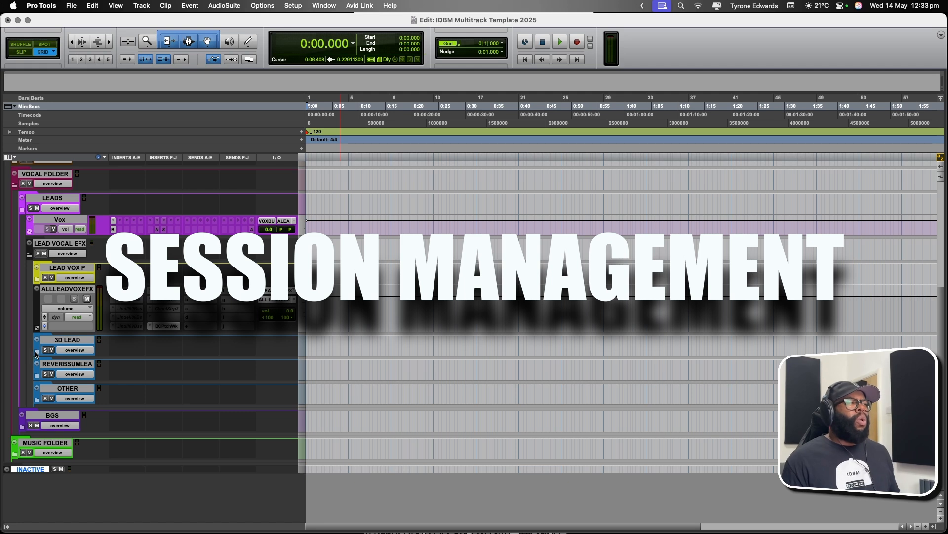
- Expand the REVERBSUMLEA folder and make the tracks REVERB 1 through REVERB 5 inactive
{"action": "left_click", "coordinate": [36, 376]}
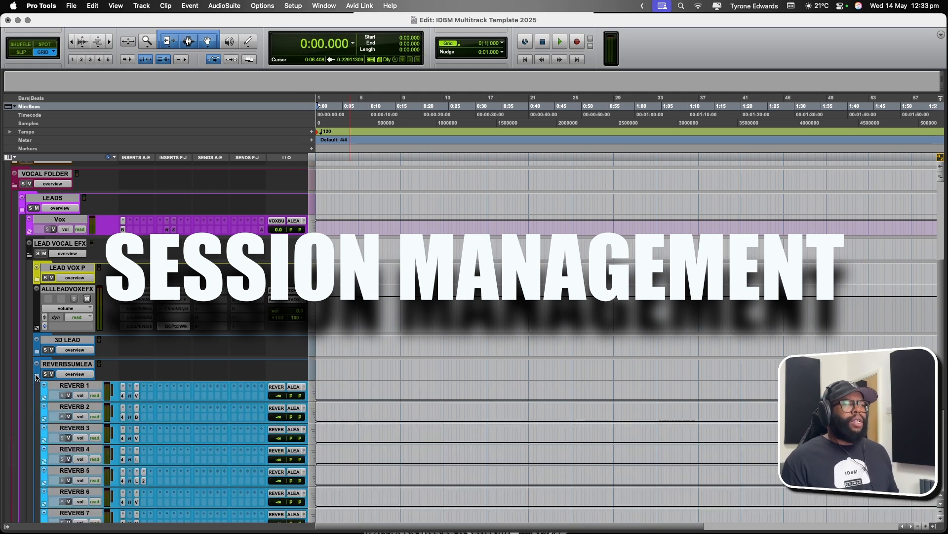
{"action": "left_click", "coordinate": [65, 386]}
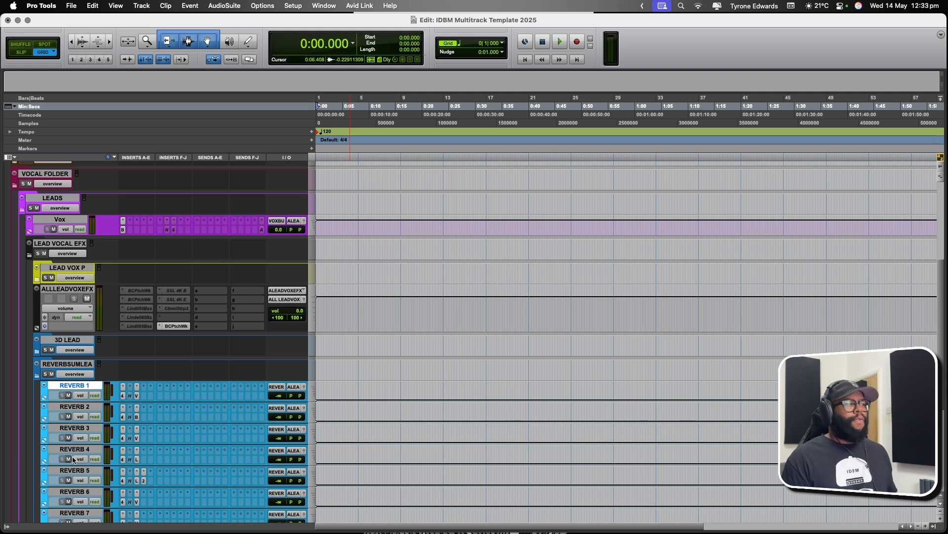
{"action": "left_click", "coordinate": [75, 470], "text": "shift"}
{"action": "right_click", "coordinate": [75, 470]}
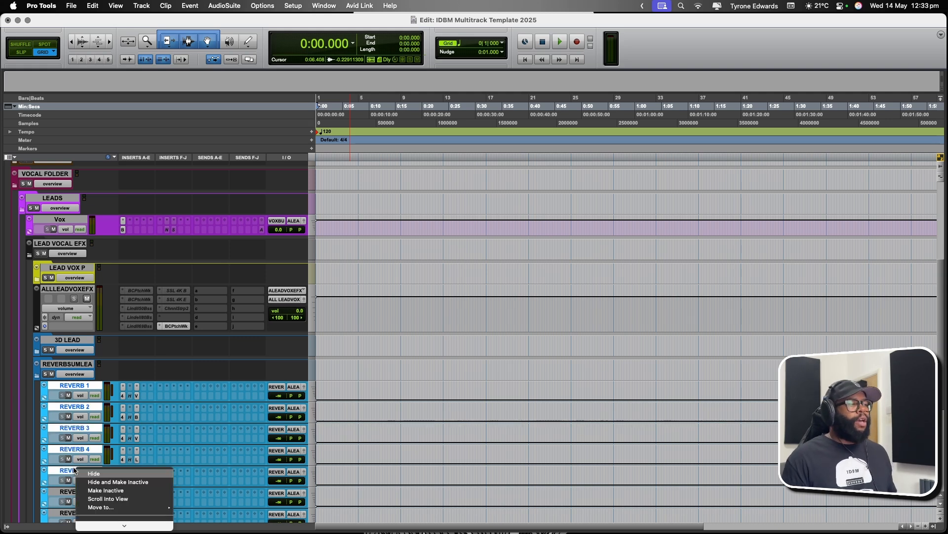
{"action": "left_click", "coordinate": [90, 490]}
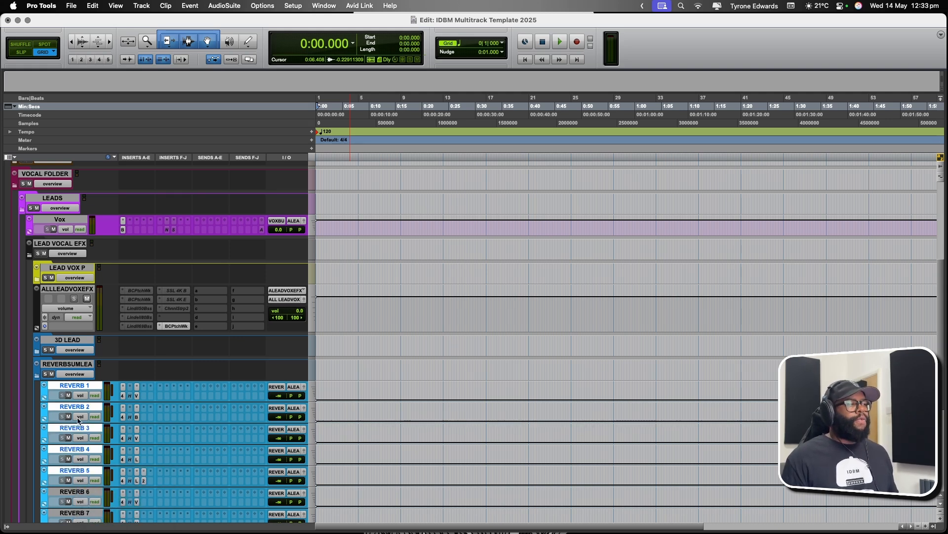
- Move the REVERB 1 through REVERB 5 tracks out of REVERBSUMLEA into the INACTIVE folder
{"action": "right_click", "coordinate": [78, 389]}
{"action": "mouse_move", "coordinate": [148, 414]}
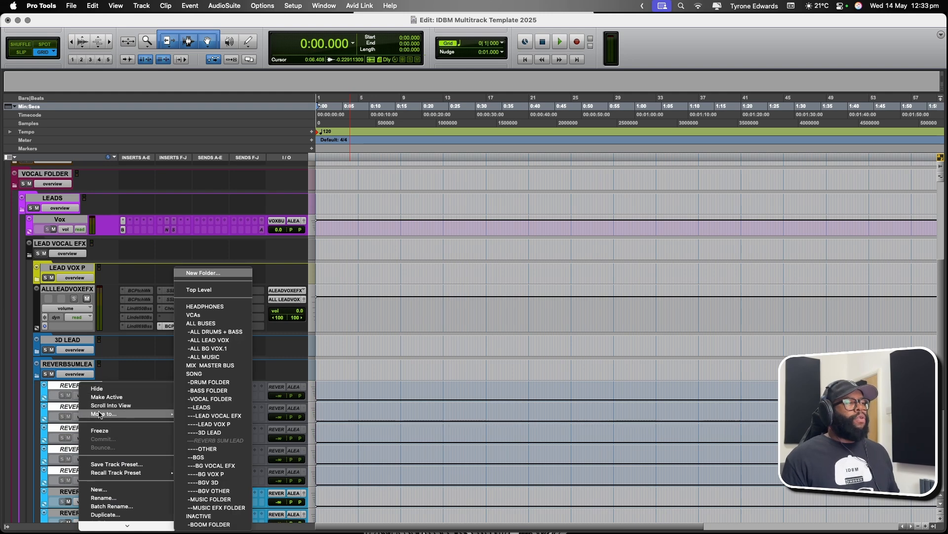
{"action": "left_click", "coordinate": [201, 525]}
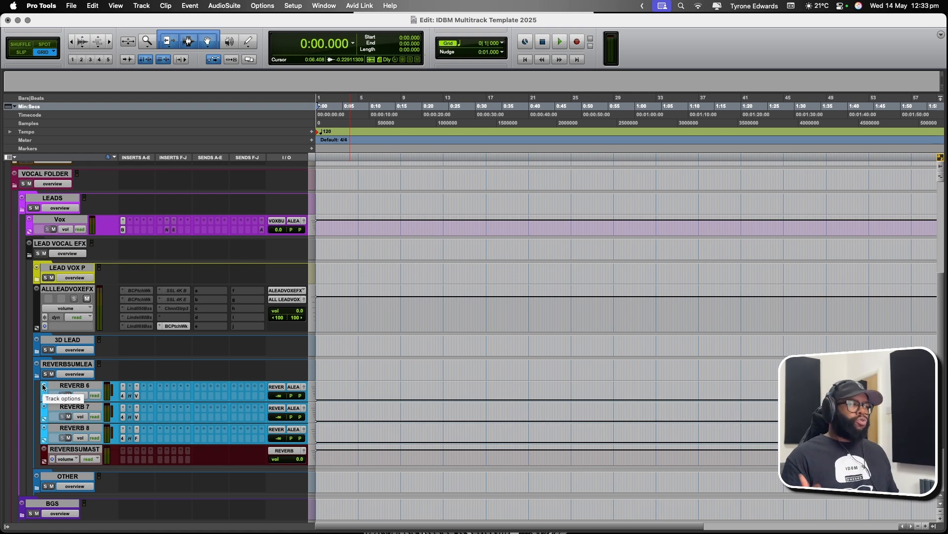
- Expand the VCAs and ALL BUSES folders, including the ALLDRUMS+BAS, ALL LEAD VOX, ALL BG VOX.1 and ALL MUSIC subfolders
{"action": "scroll", "coordinate": [43, 383], "scroll_direction": "down", "scroll_amount": 4}
{"action": "scroll", "coordinate": [48, 254], "scroll_direction": "up", "scroll_amount": 12}
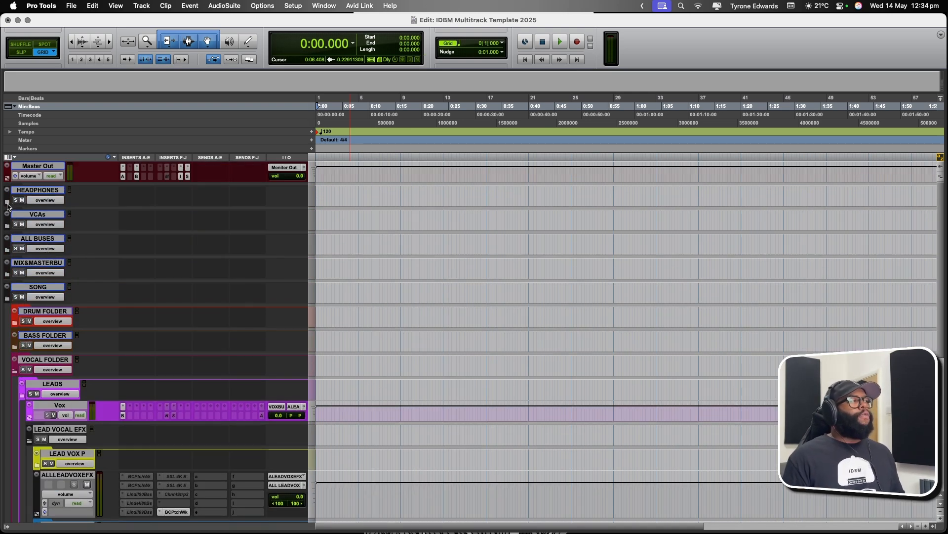
{"action": "left_click", "coordinate": [7, 226]}
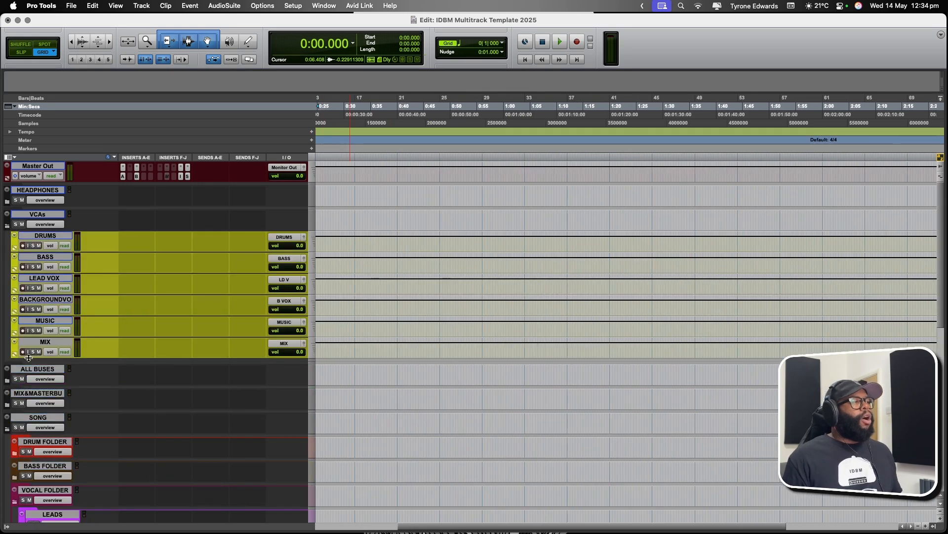
{"action": "left_click", "coordinate": [7, 380]}
{"action": "scroll", "coordinate": [8, 384], "scroll_direction": "down", "scroll_amount": 9}
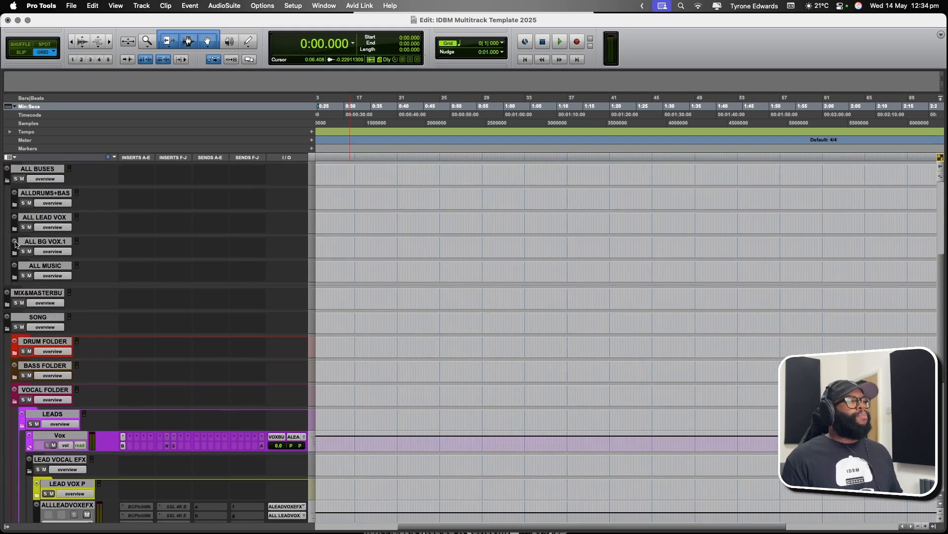
{"action": "left_click", "coordinate": [29, 169]}
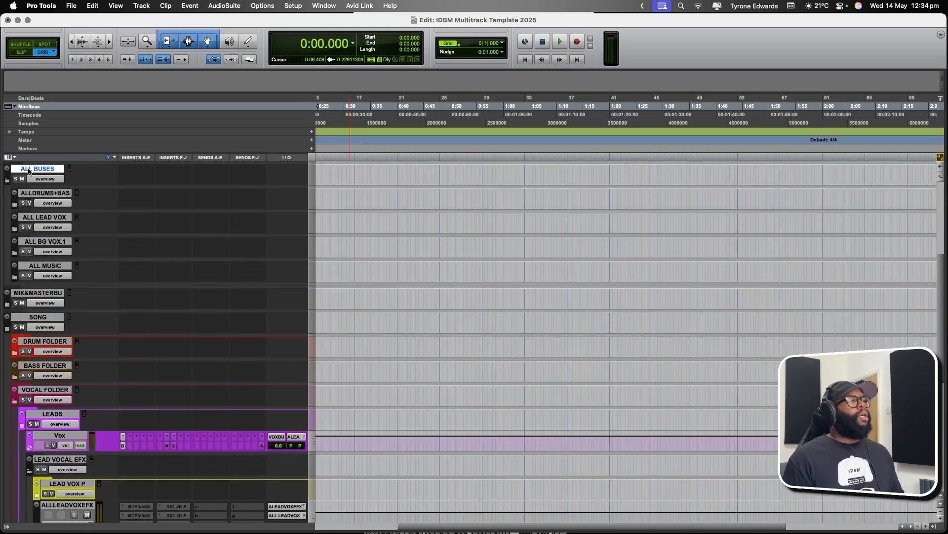
{"action": "left_click", "coordinate": [14, 204]}
{"action": "left_click", "coordinate": [14, 295]}
{"action": "left_click", "coordinate": [15, 343]}
{"action": "left_click", "coordinate": [15, 392]}
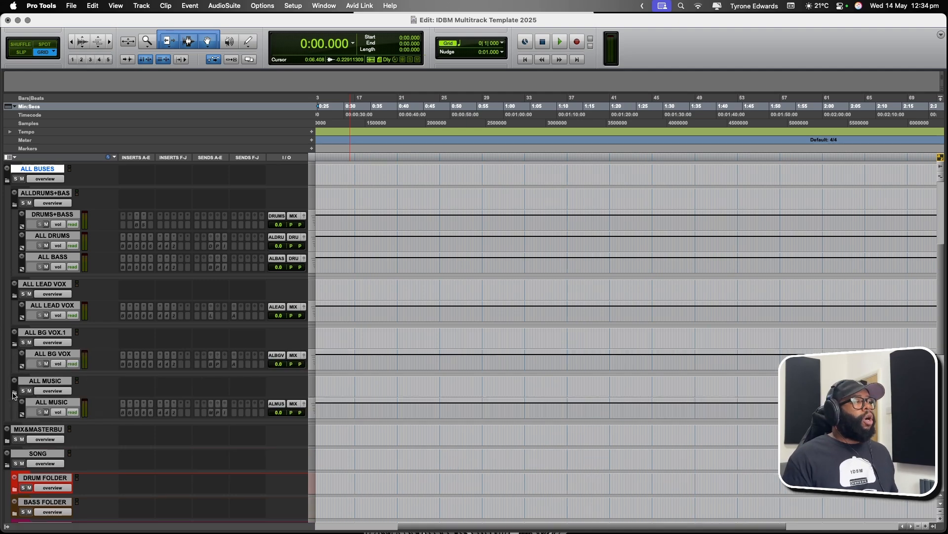
- Expand the MIX&MASTERBU folder, and the DRUM FOLDER and BASS FOLDER inside SONG
{"action": "scroll", "coordinate": [13, 395], "scroll_direction": "down", "scroll_amount": 8}
{"action": "left_click", "coordinate": [8, 255]}
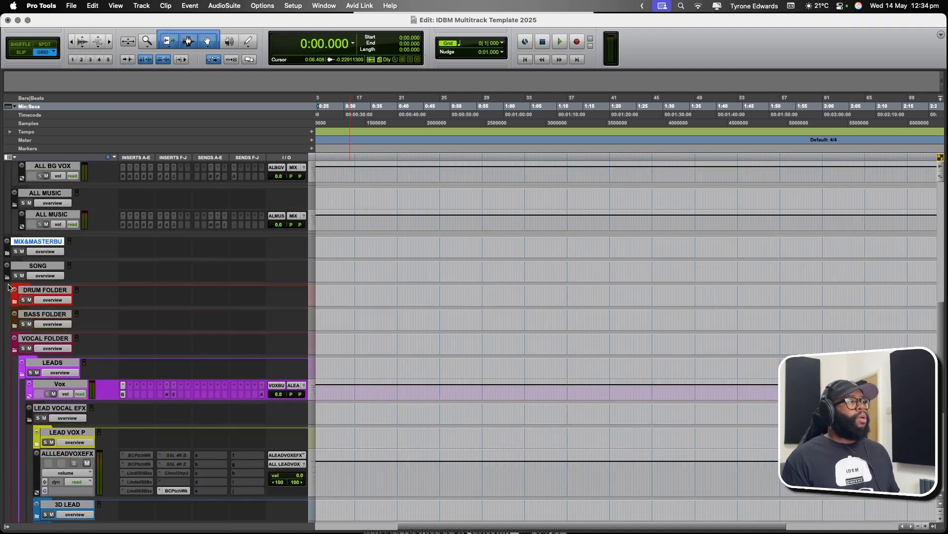
{"action": "left_click", "coordinate": [7, 254]}
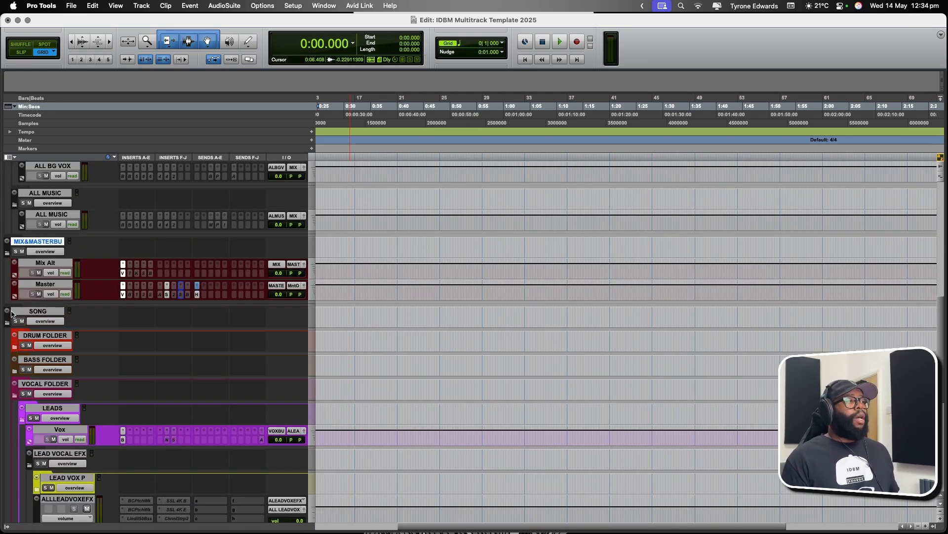
{"action": "left_click", "coordinate": [15, 347]}
{"action": "scroll", "coordinate": [15, 350], "scroll_direction": "down", "scroll_amount": 6}
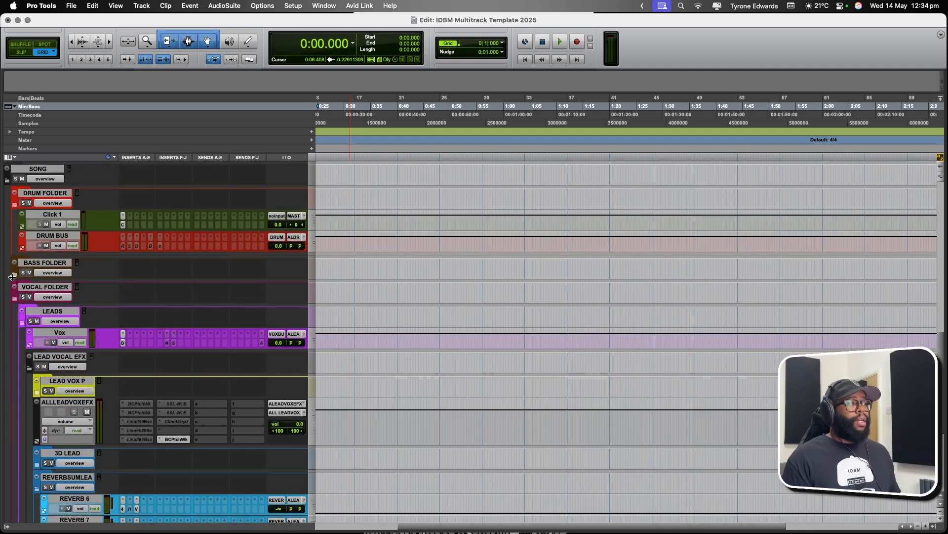
{"action": "left_click", "coordinate": [14, 274]}
- Expand the 3D LEAD and OTHER folders inside LEAD VOCAL EFX
{"action": "scroll", "coordinate": [35, 349], "scroll_direction": "down", "scroll_amount": 9}
{"action": "left_click", "coordinate": [36, 278]}
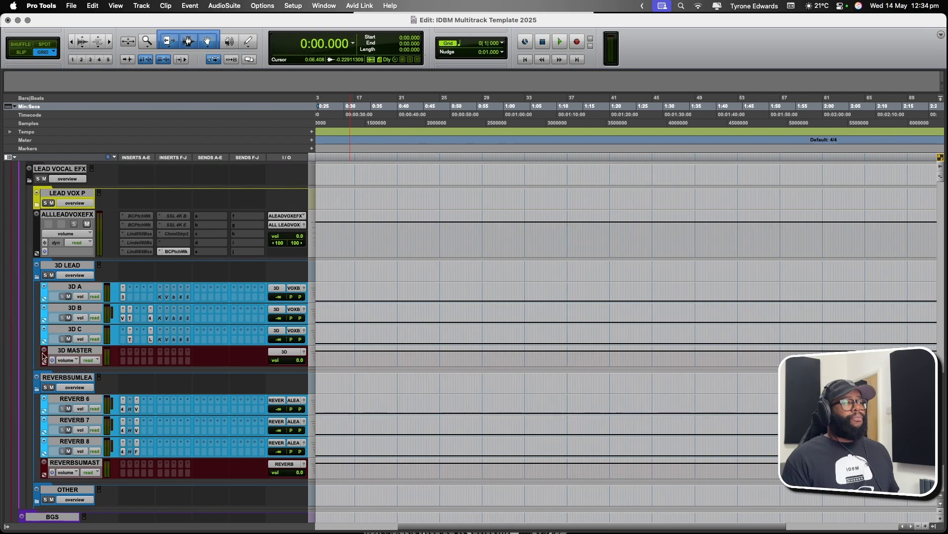
{"action": "scroll", "coordinate": [44, 380], "scroll_direction": "down", "scroll_amount": 4}
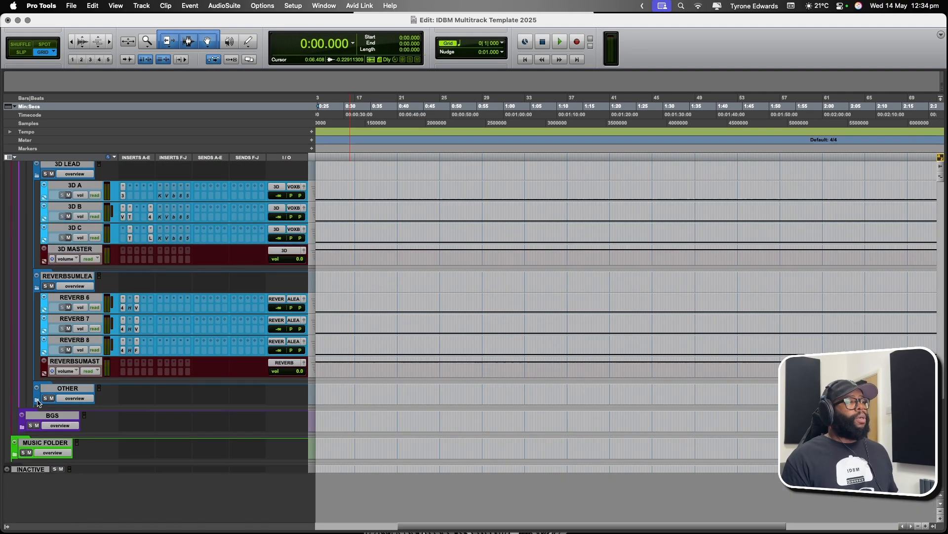
{"action": "left_click", "coordinate": [37, 402]}
{"action": "scroll", "coordinate": [37, 403], "scroll_direction": "up", "scroll_amount": 20}
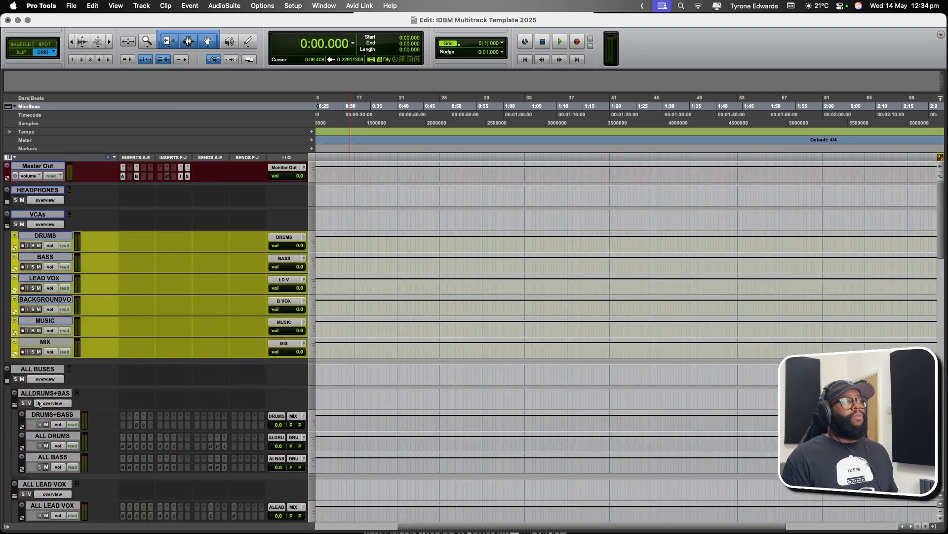
- Expand the BGS folder and its BG VOX P, BGV 3D and BGV OTHER effect subfolders
{"action": "scroll", "coordinate": [37, 402], "scroll_direction": "down", "scroll_amount": 20}
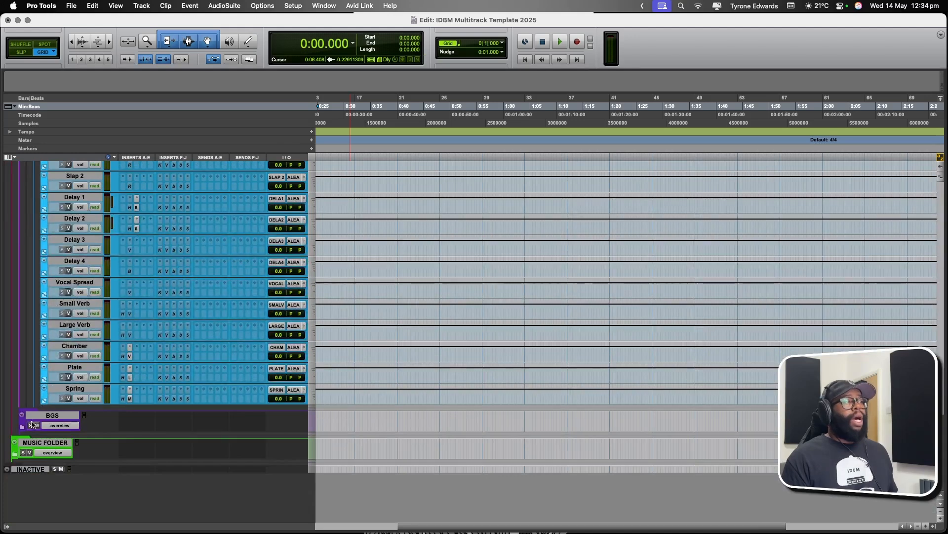
{"action": "left_click", "coordinate": [22, 426]}
{"action": "scroll", "coordinate": [26, 427], "scroll_direction": "down", "scroll_amount": 4}
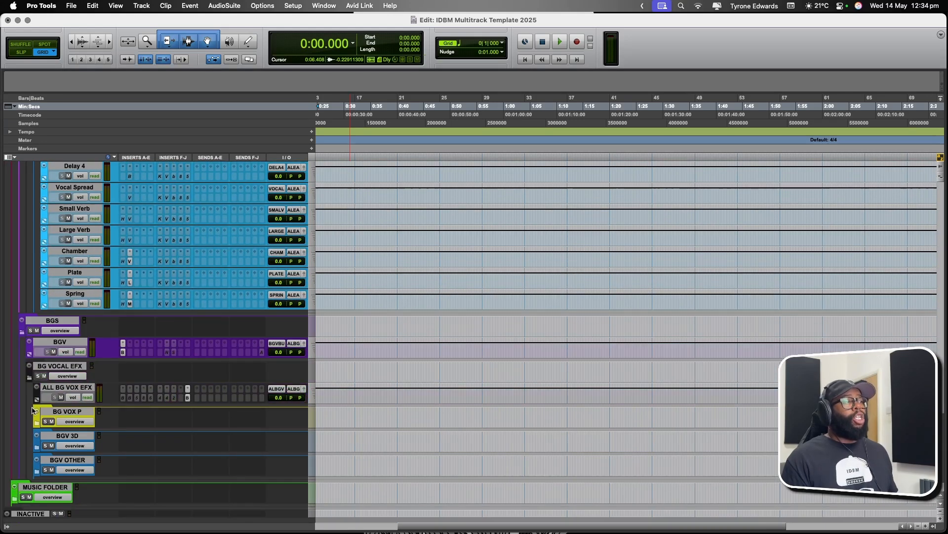
{"action": "left_click", "coordinate": [36, 410]}
{"action": "scroll", "coordinate": [36, 452], "scroll_direction": "down", "scroll_amount": 5}
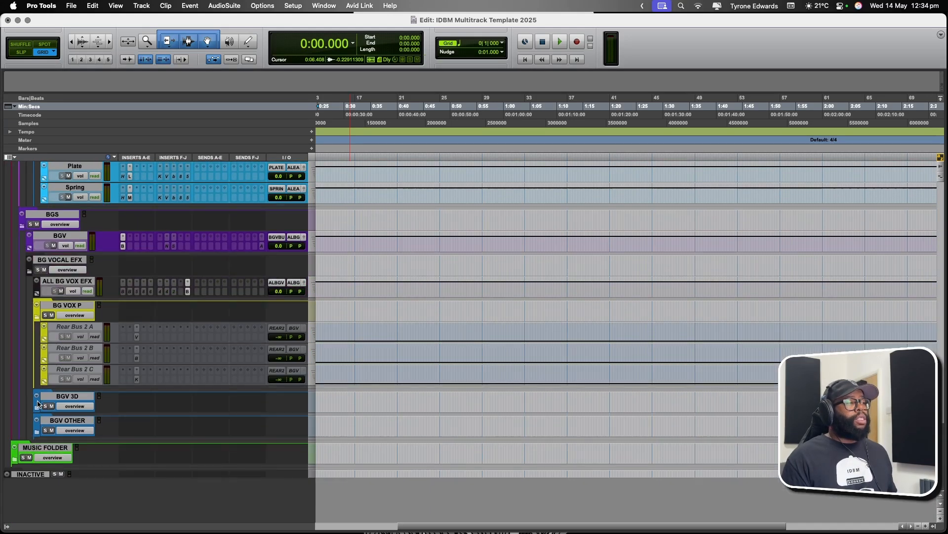
{"action": "left_click", "coordinate": [37, 407]}
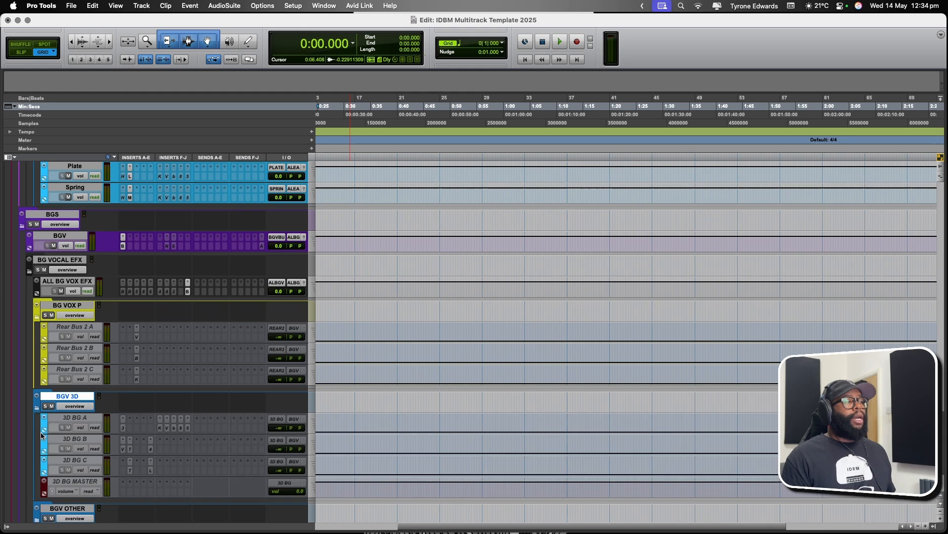
{"action": "scroll", "coordinate": [38, 430], "scroll_direction": "down", "scroll_amount": 4}
{"action": "left_click", "coordinate": [37, 428]}
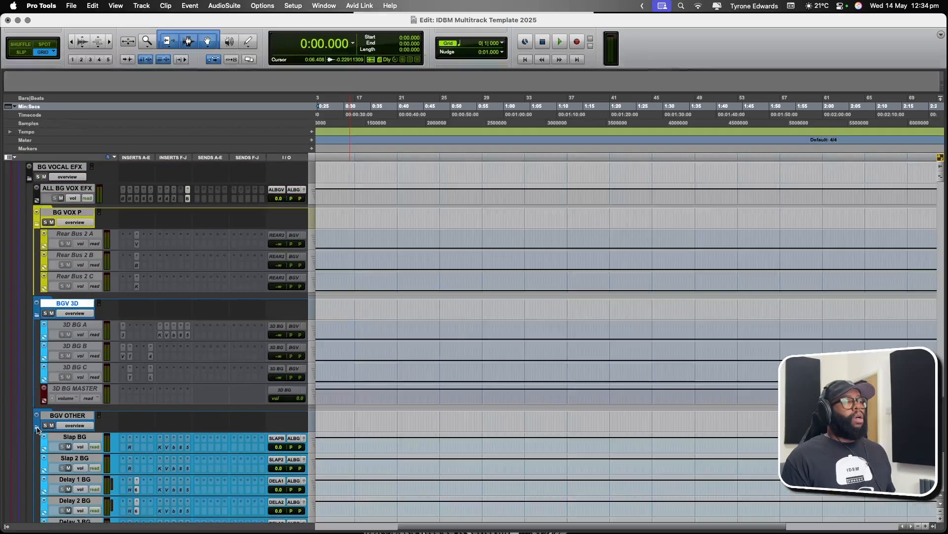
- Expand the MUSIC FOLDER and the MUSICEFXFOLDE folder inside it
{"action": "scroll", "coordinate": [37, 435], "scroll_direction": "down", "scroll_amount": 10}
{"action": "left_click", "coordinate": [15, 454]}
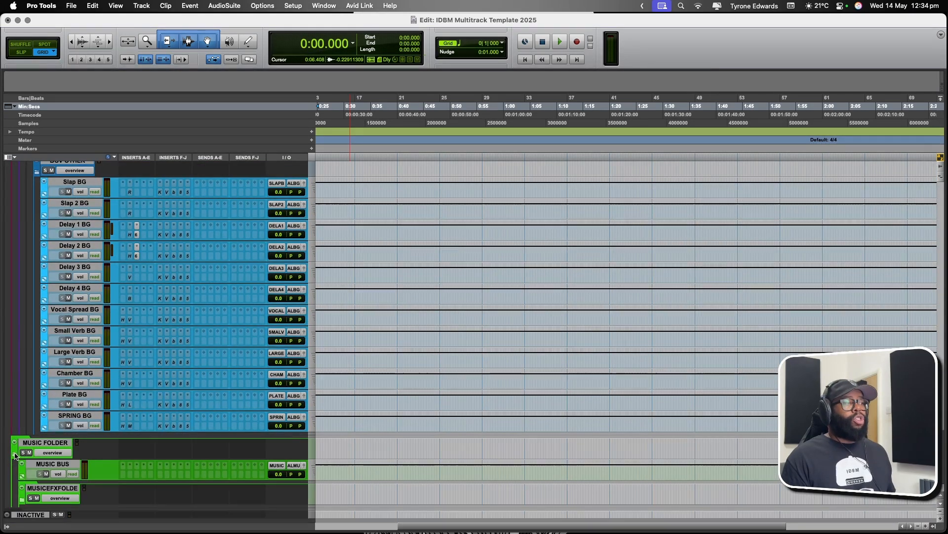
{"action": "scroll", "coordinate": [15, 454], "scroll_direction": "down", "scroll_amount": 2}
{"action": "left_click", "coordinate": [23, 452]}
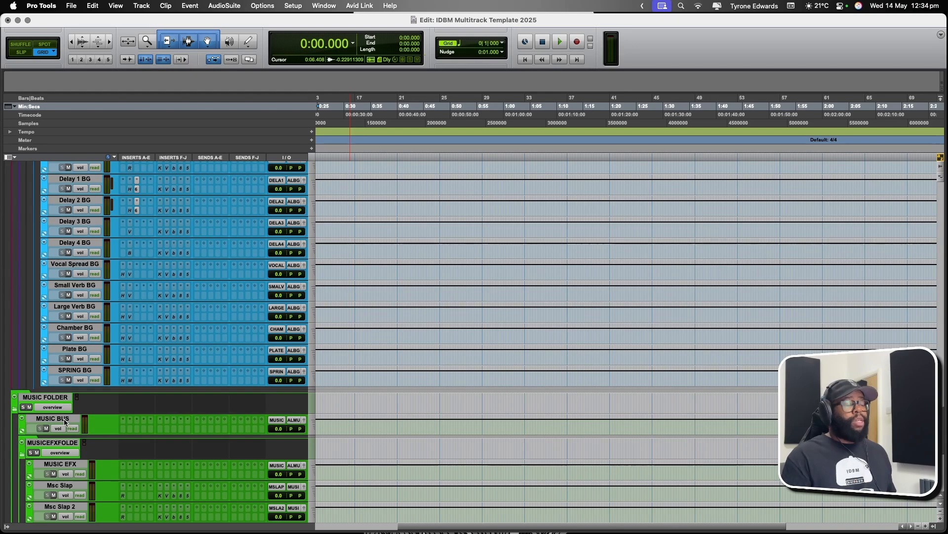
- Select the tracks from Msc Spring up to MUSIC FOLDER and close the folders within that selection
{"action": "scroll", "coordinate": [65, 421], "scroll_direction": "down", "scroll_amount": 15}
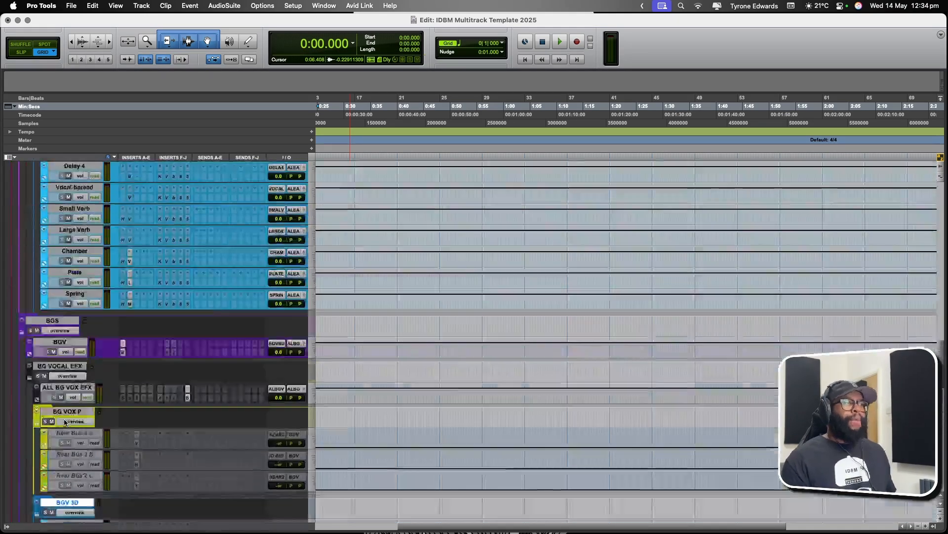
{"action": "scroll", "coordinate": [65, 421], "scroll_direction": "up", "scroll_amount": 20}
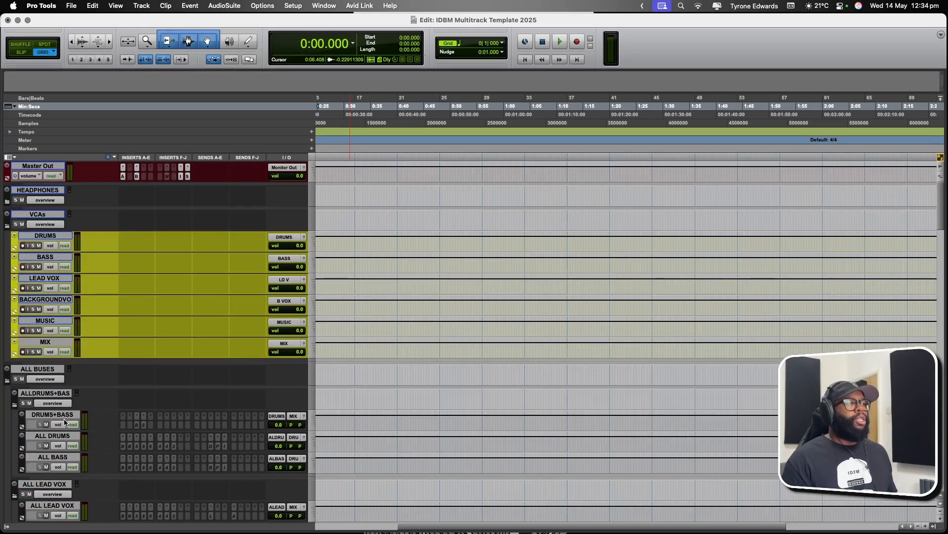
{"action": "scroll", "coordinate": [64, 420], "scroll_direction": "down", "scroll_amount": 20}
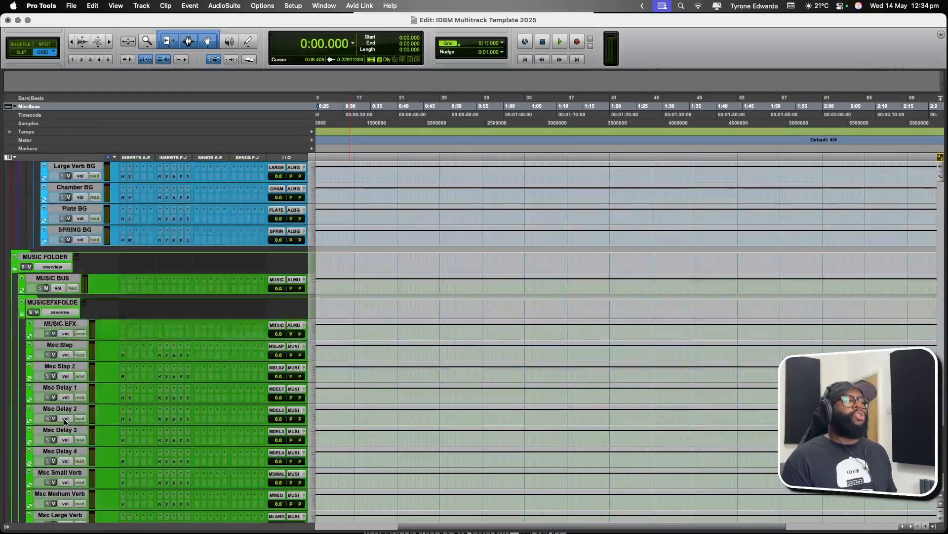
{"action": "scroll", "coordinate": [65, 421], "scroll_direction": "down", "scroll_amount": 5}
{"action": "left_click", "coordinate": [65, 443]}
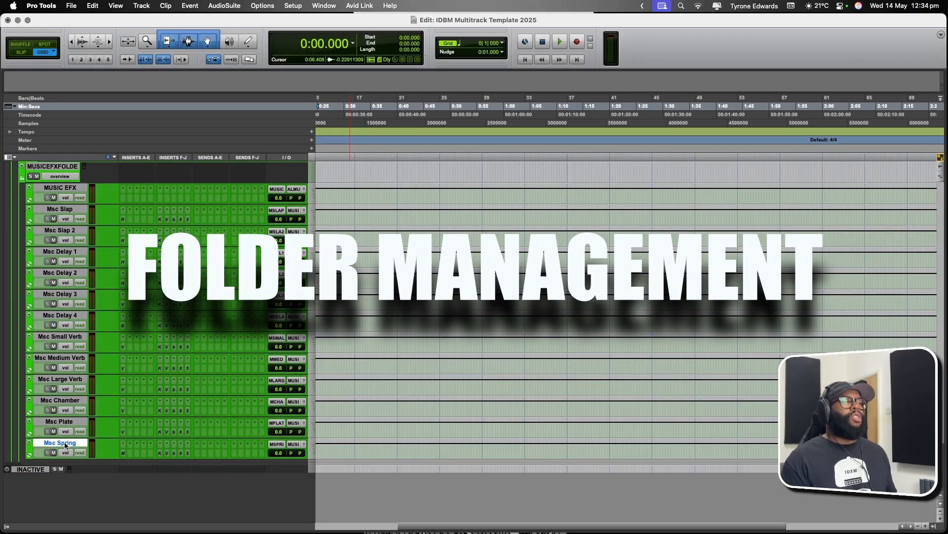
{"action": "scroll", "coordinate": [65, 444], "scroll_direction": "up", "scroll_amount": 3}
{"action": "left_click", "coordinate": [41, 193], "text": "shift"}
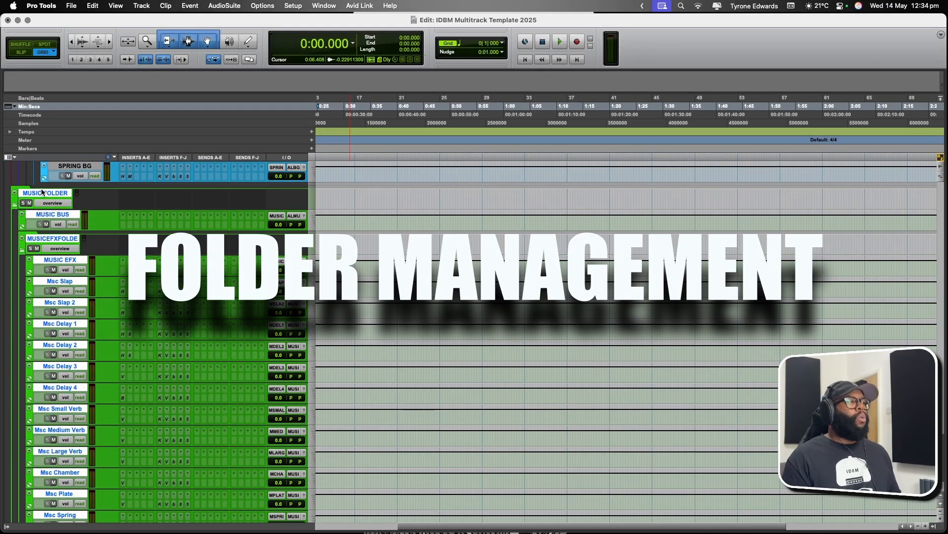
{"action": "key", "text": "shift+f"}
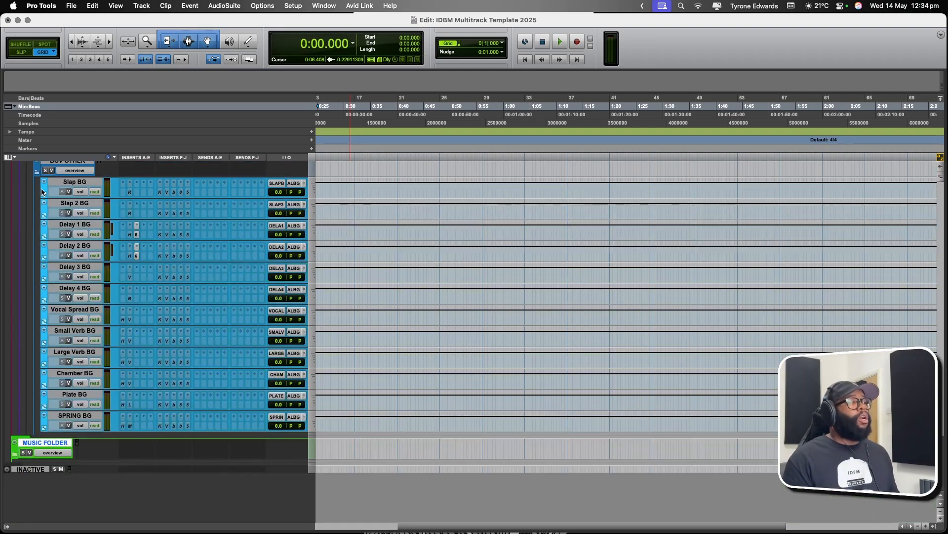
- Select all tracks in the session and close every folder at once
{"action": "scroll", "coordinate": [47, 236], "scroll_direction": "up", "scroll_amount": 3}
{"action": "left_click", "coordinate": [52, 487]}
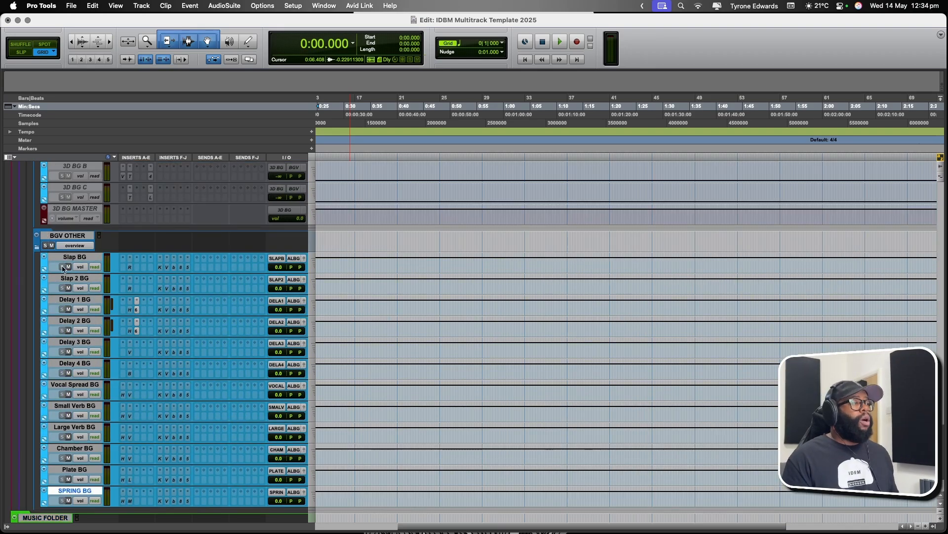
{"action": "left_click", "coordinate": [50, 519]}
{"action": "scroll", "coordinate": [55, 467], "scroll_direction": "up", "scroll_amount": 15}
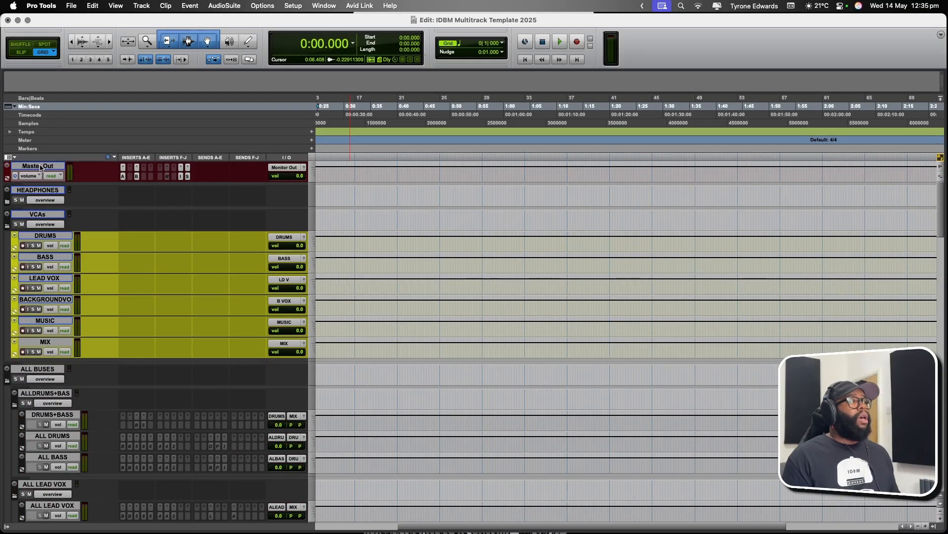
{"action": "left_click", "coordinate": [40, 166], "text": "alt"}
{"action": "key", "text": "shift+f"}
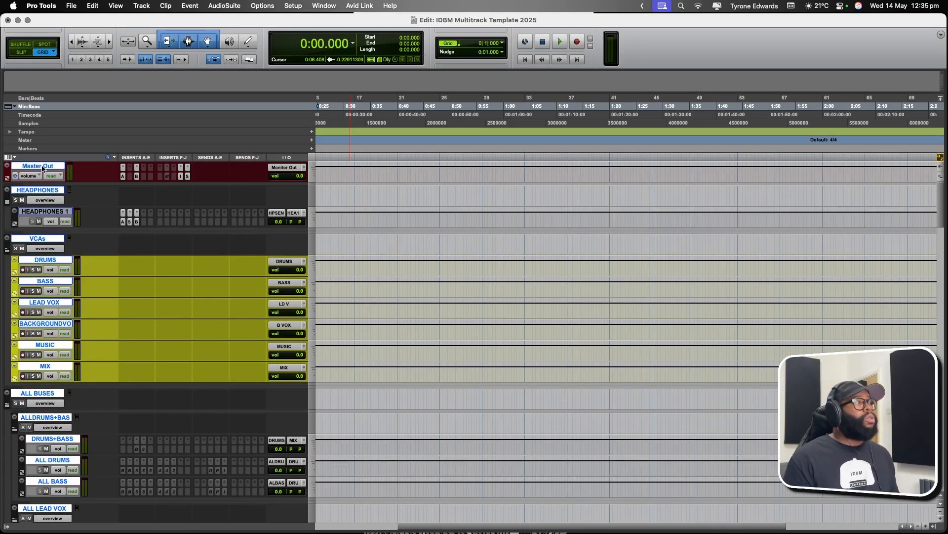
{"action": "key", "text": "shift+f"}
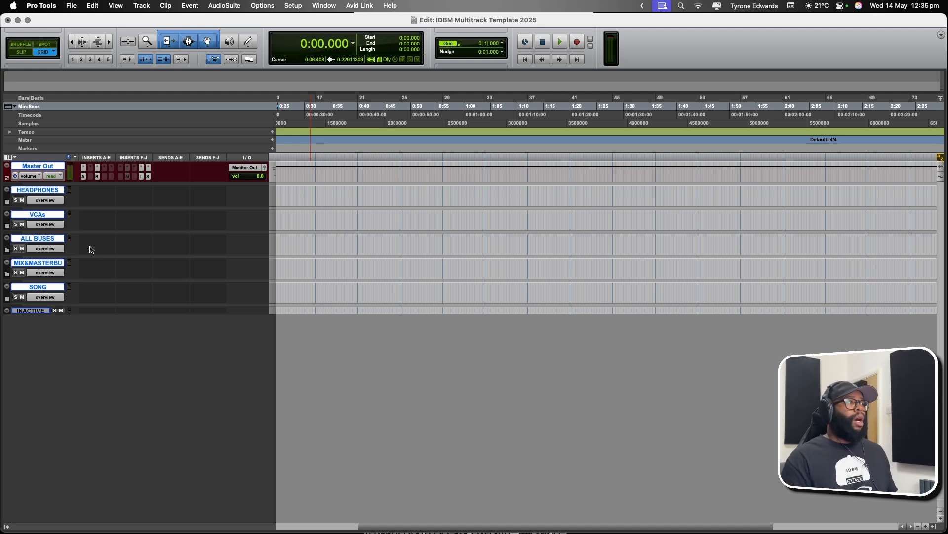
- Open the MIX&MASTERBU folder to view its tracks in the Mix window, and close it again there
{"action": "left_click", "coordinate": [7, 275]}
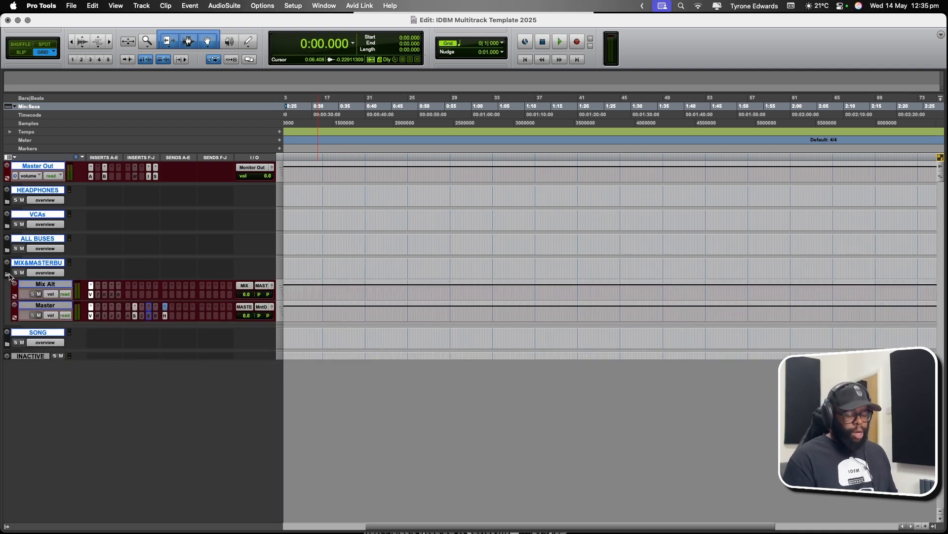
{"action": "key", "text": "super+equal"}
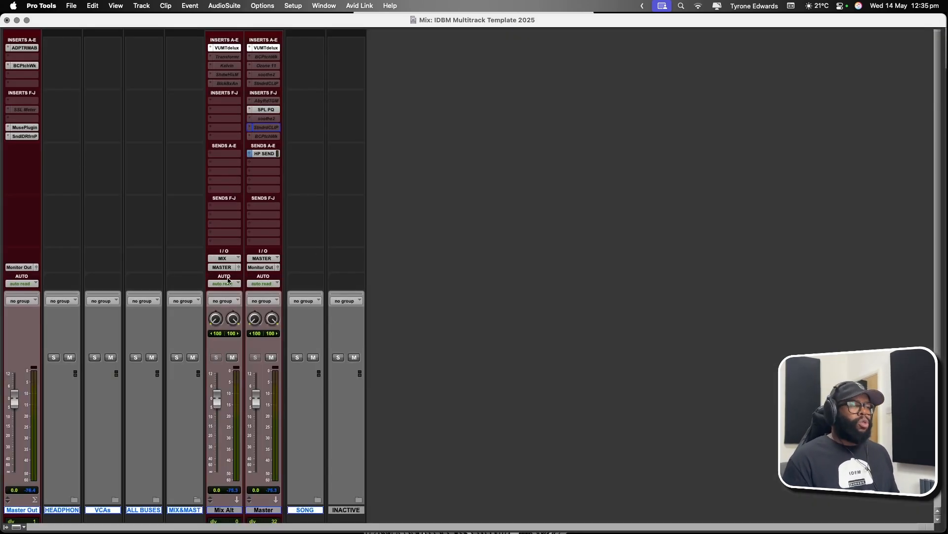
{"action": "left_click", "coordinate": [197, 499]}
- Open the ALL BUSES folder, select the DRUMS+BASS bus inside it, and close the drums and bass bus subfolder
{"action": "left_click", "coordinate": [155, 497]}
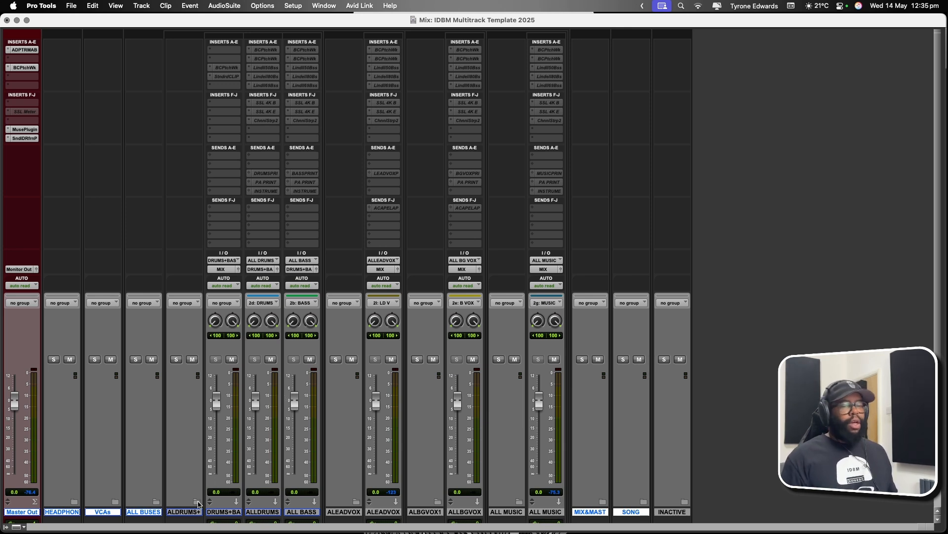
{"action": "left_click", "coordinate": [222, 512]}
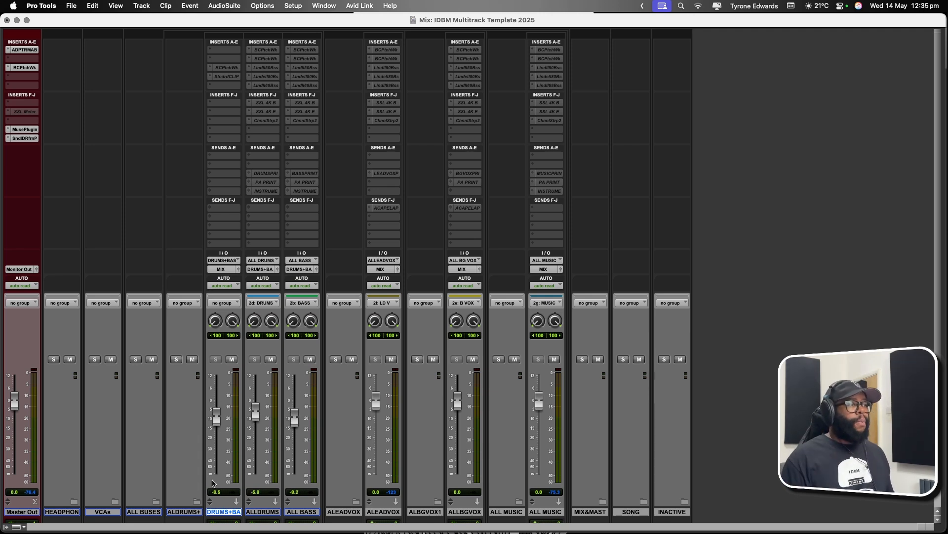
{"action": "left_click", "coordinate": [197, 501]}
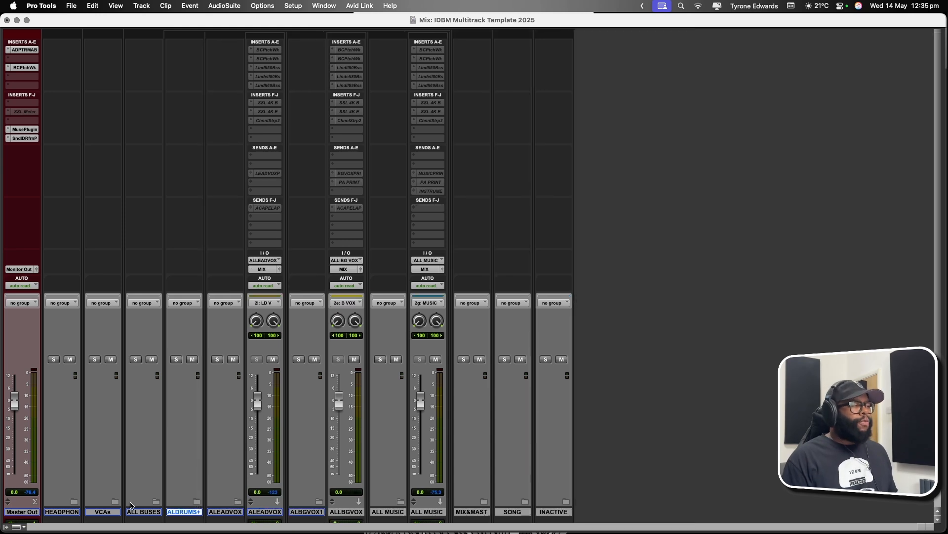
- Open the VCAs folder to show the DRUMS VCA master and its neighbours, and close it again
{"action": "left_click", "coordinate": [116, 502]}
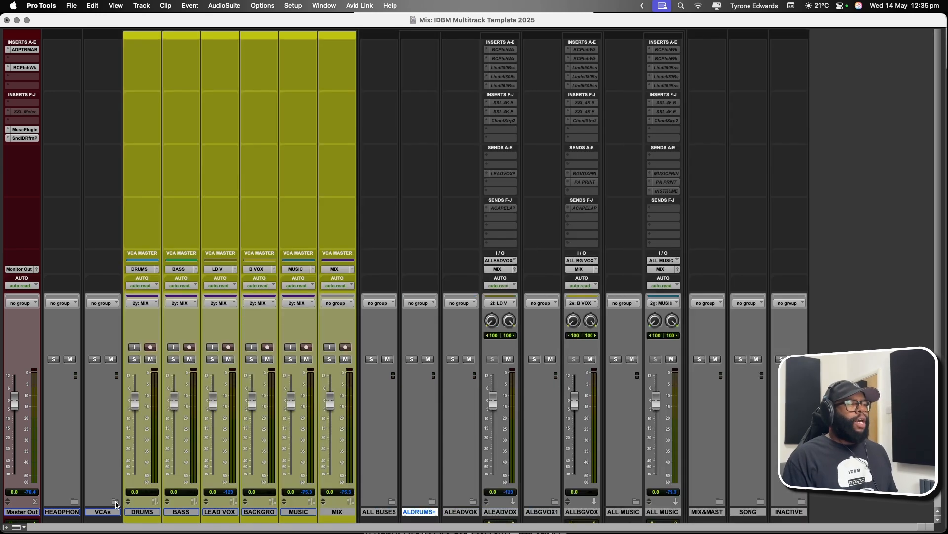
{"action": "left_click", "coordinate": [141, 512]}
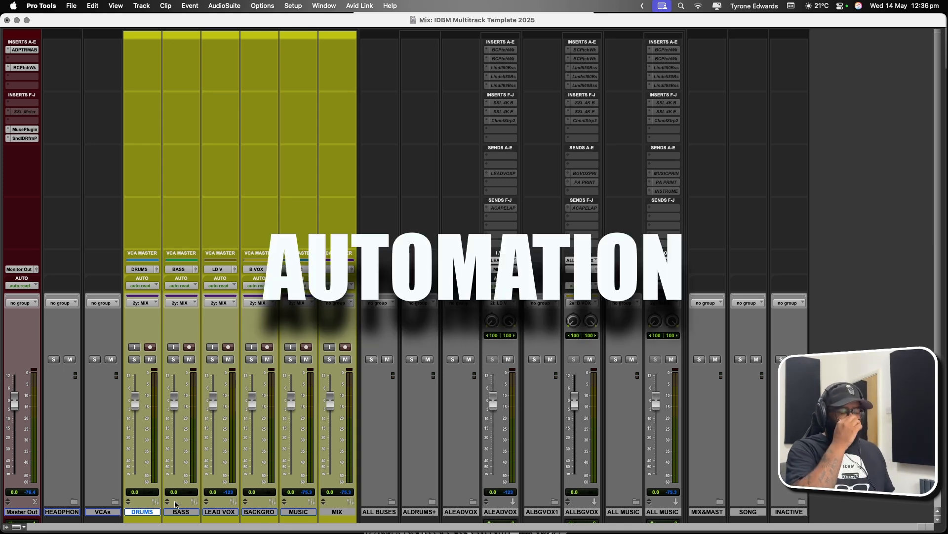
{"action": "left_click", "coordinate": [113, 503]}
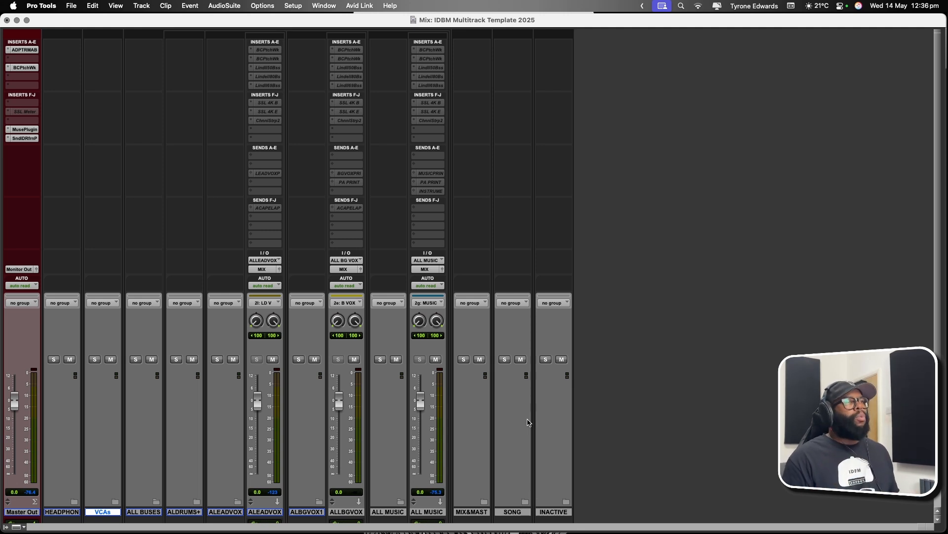
- Close the lead vocal, background vocal and music bus subfolders and their parent ALL BUSES folder
{"action": "left_click", "coordinate": [238, 500]}
{"action": "left_click", "coordinate": [279, 502]}
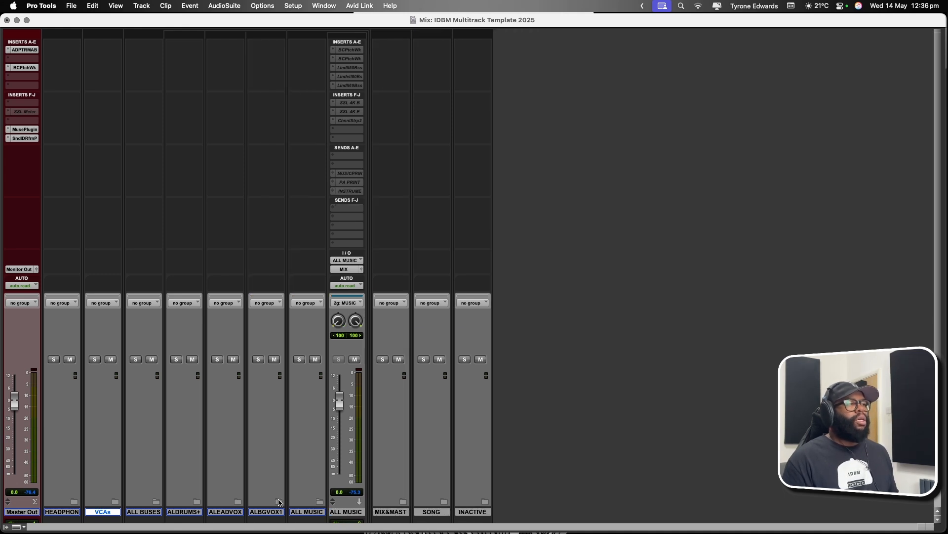
{"action": "left_click", "coordinate": [320, 501]}
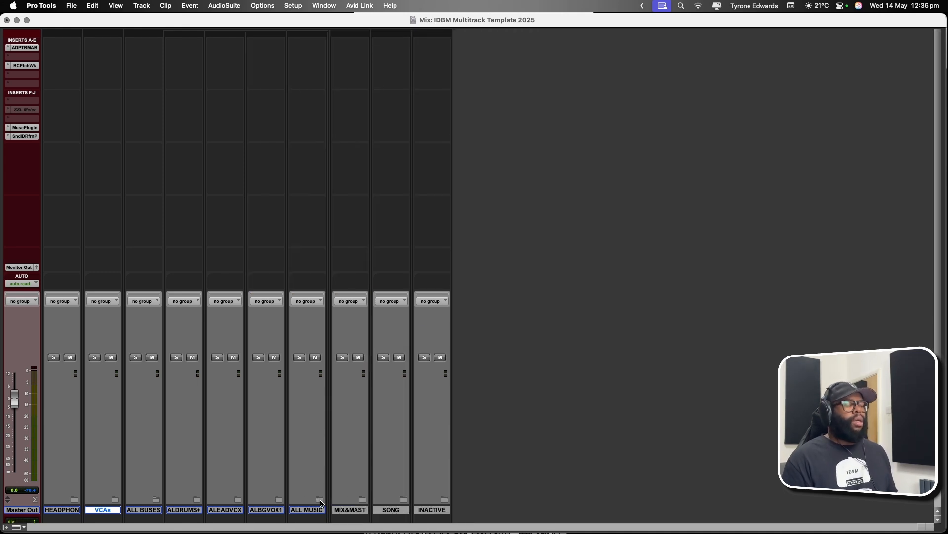
{"action": "left_click", "coordinate": [156, 500]}
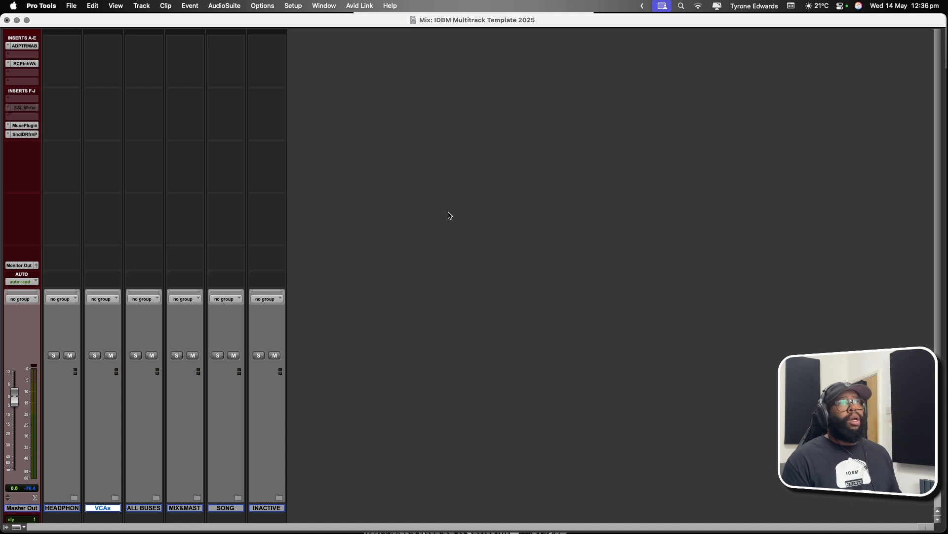